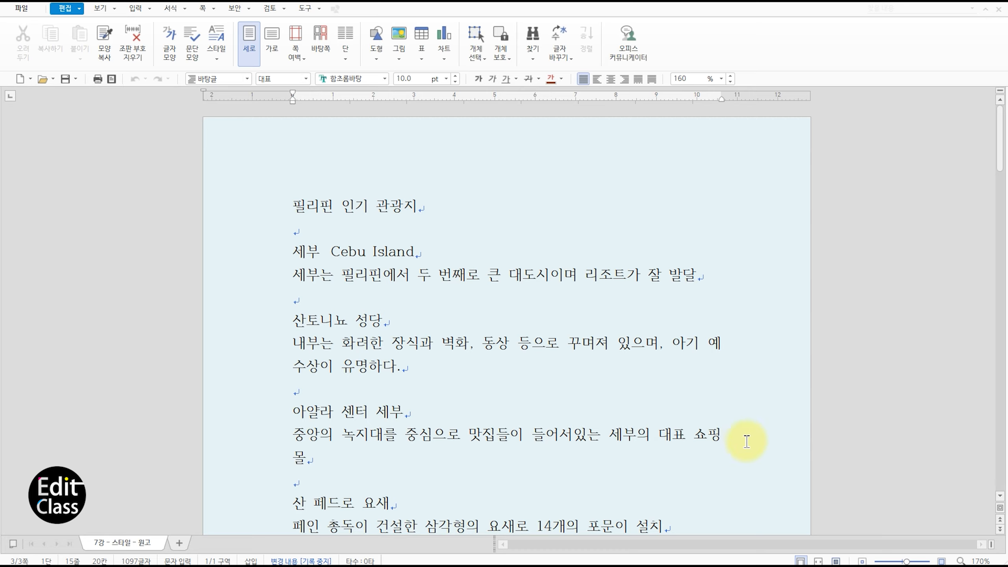
- Set the text from the blank line under the title through "아얄라 센터 세부" to 11 pt KoPubWorld돋움체 Light
left_click(300, 212)
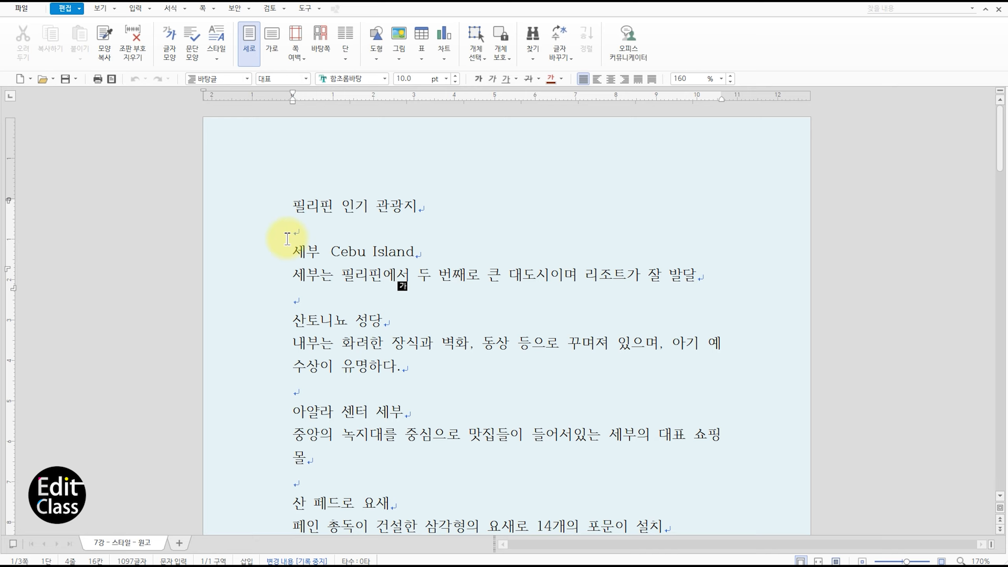
left_click_drag(286, 242, 481, 418)
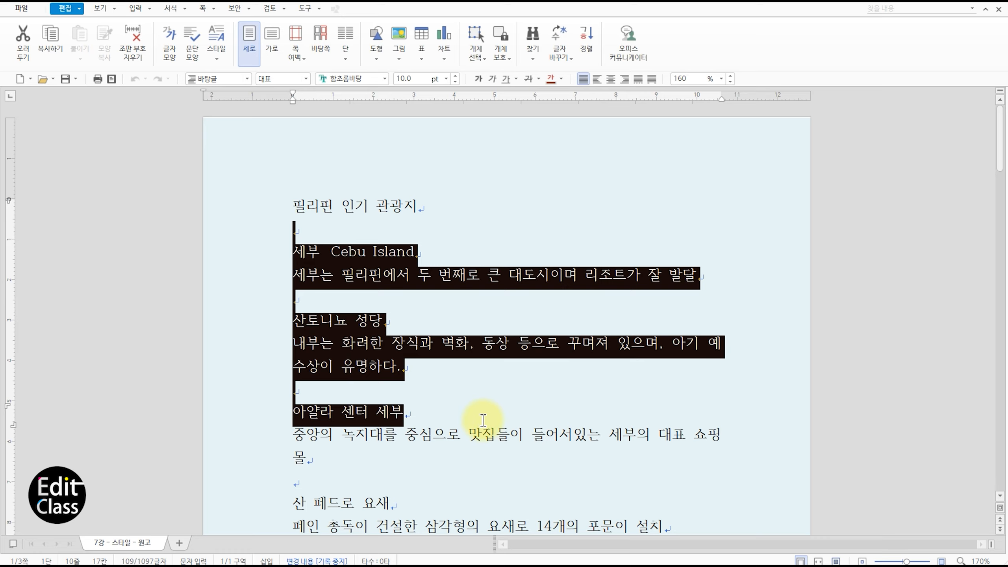
key("alt+l")
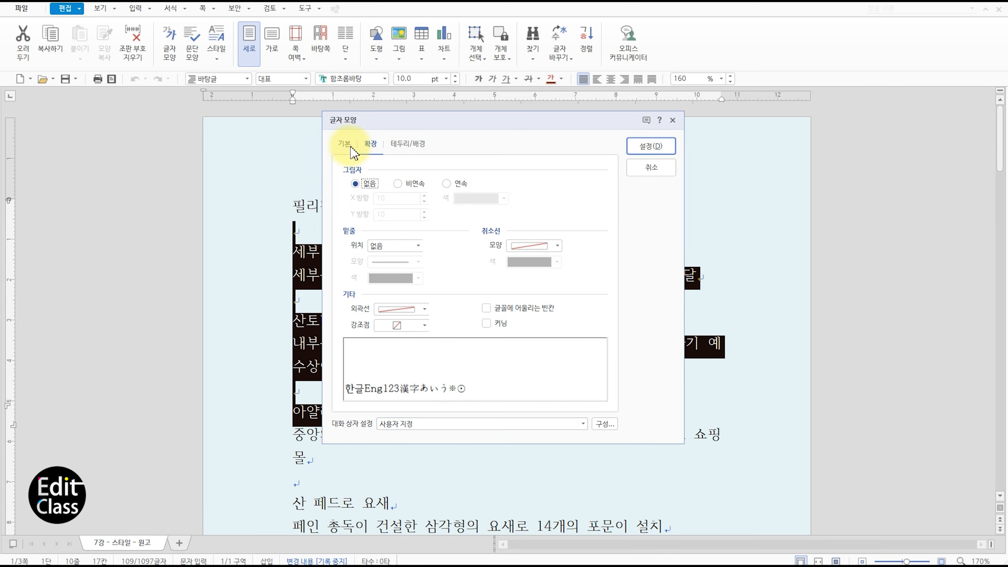
left_click(340, 142)
double_click(393, 171)
type("11")
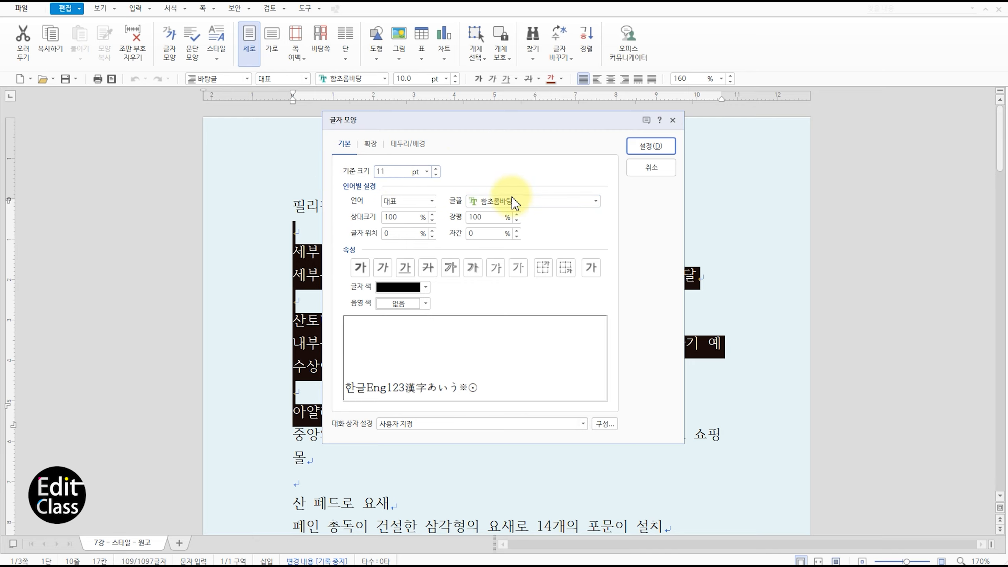
left_click(524, 197)
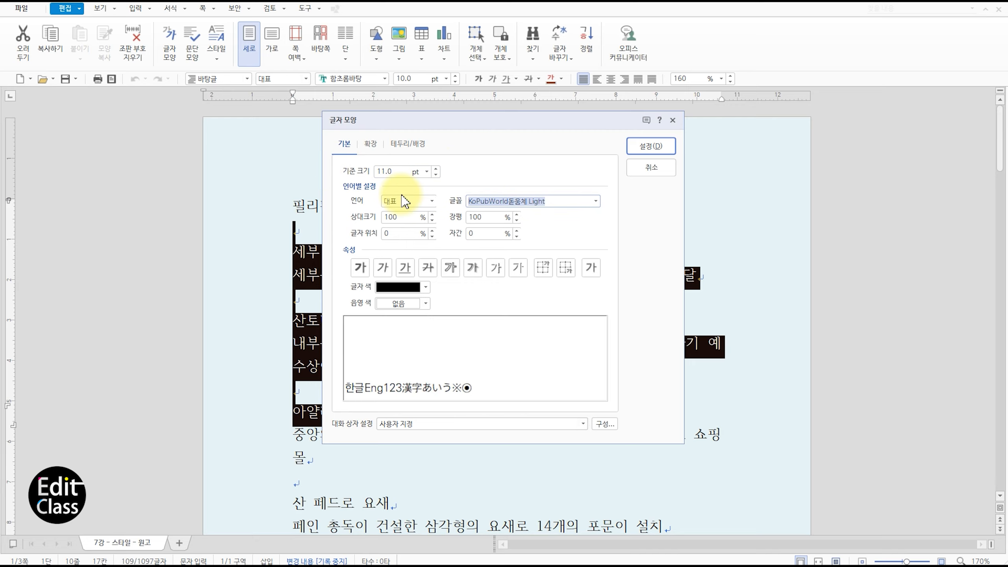
- Enable 글꼴에 어울리는 빈칸 (font-matched spaces) and 커닝 (kerning) for the selected text and apply the character formatting
left_click(370, 144)
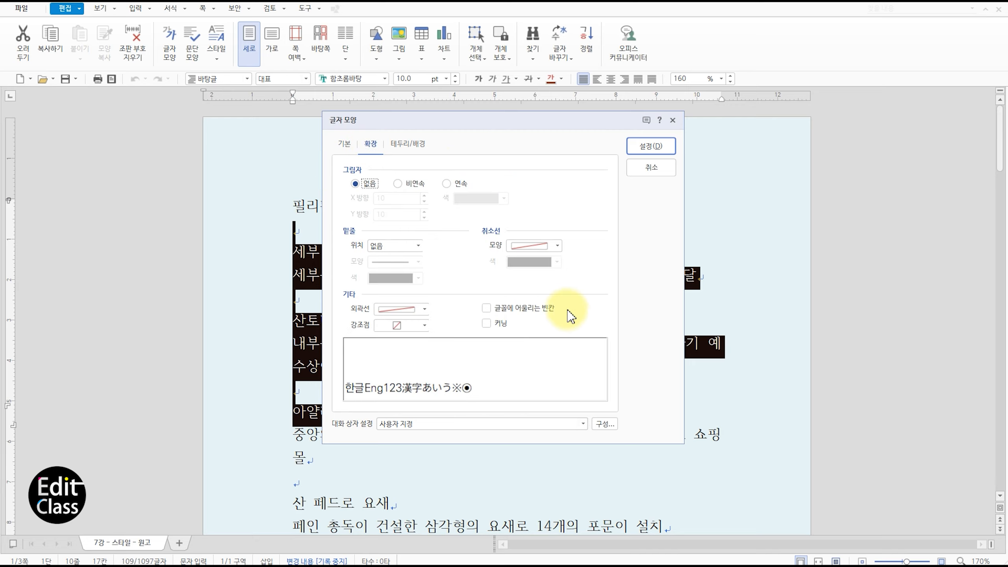
left_click(492, 311)
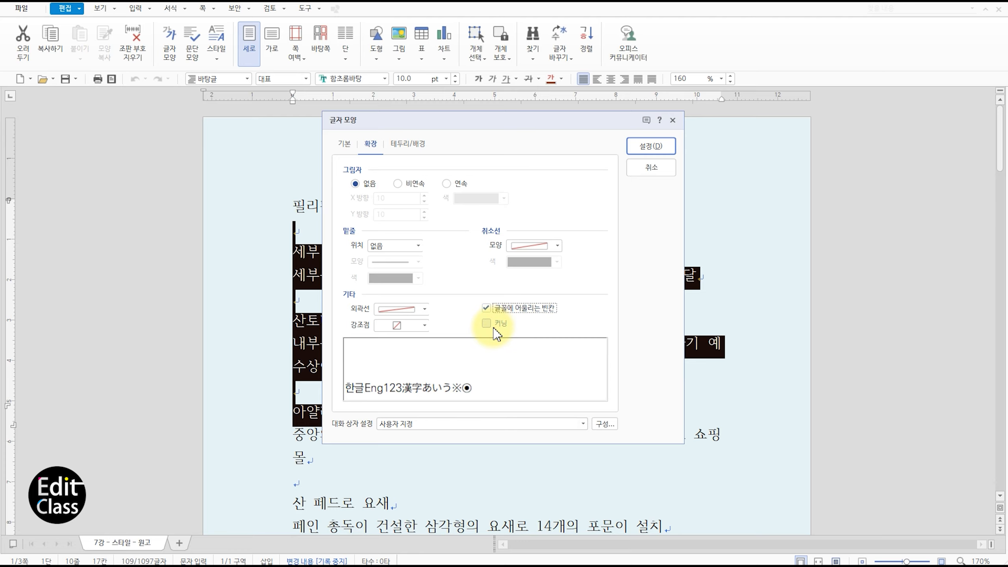
left_click(491, 326)
left_click(650, 146)
- Set the line spacing of the selected paragraphs to 180%
key("alt+t")
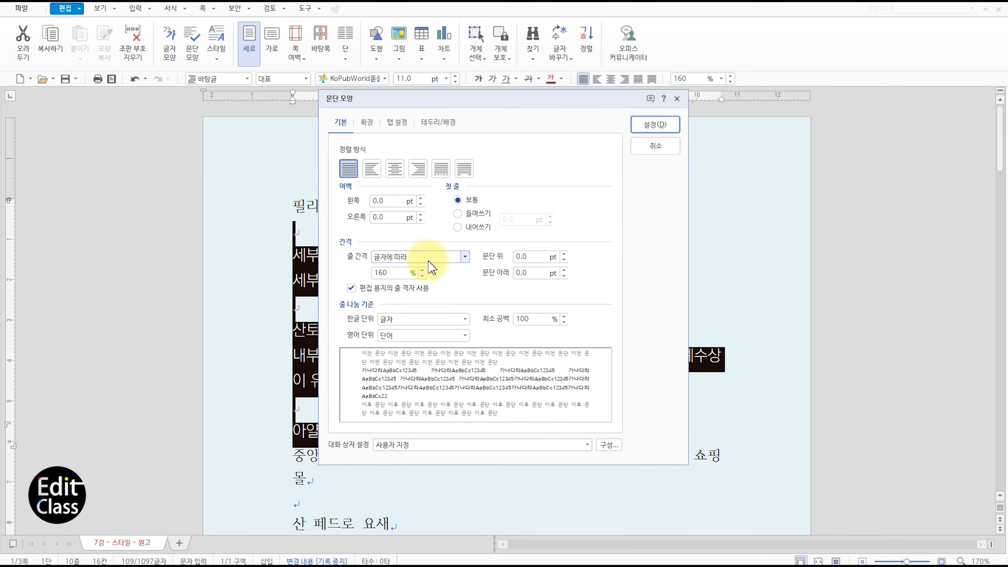
double_click(399, 273)
type("180")
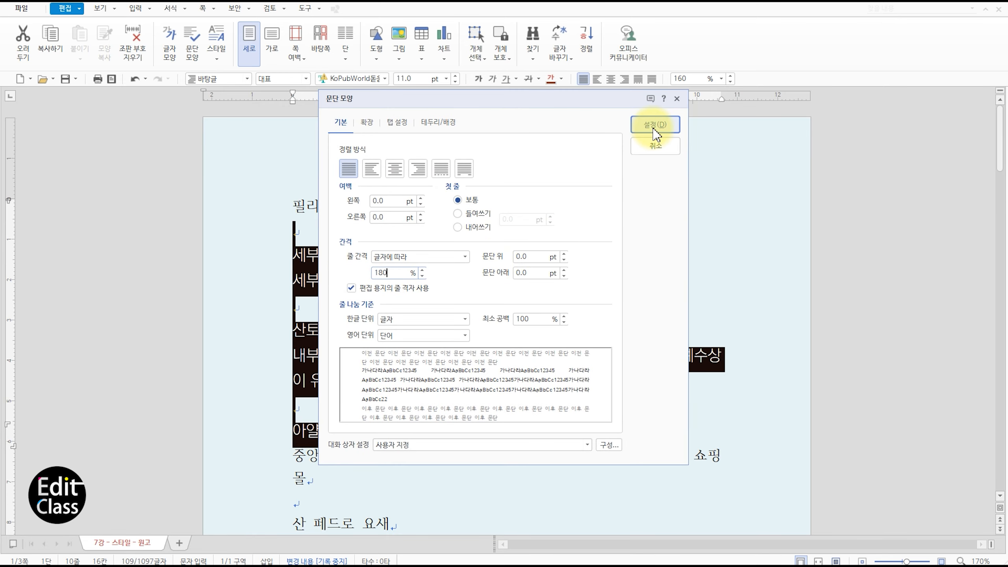
left_click(654, 129)
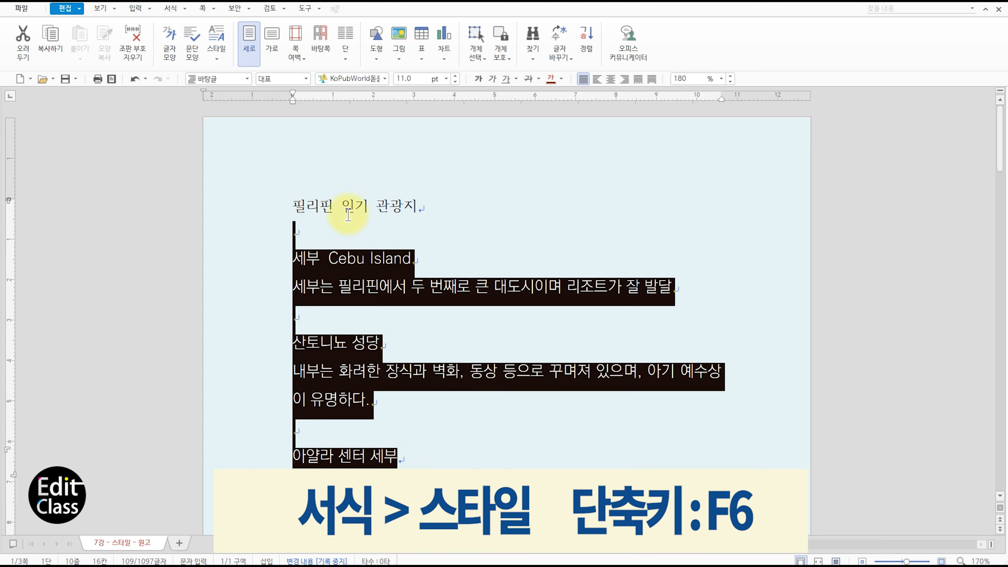
- Redefine the 바탕글 style from the selected text's current formatting and apply it
left_click(171, 8)
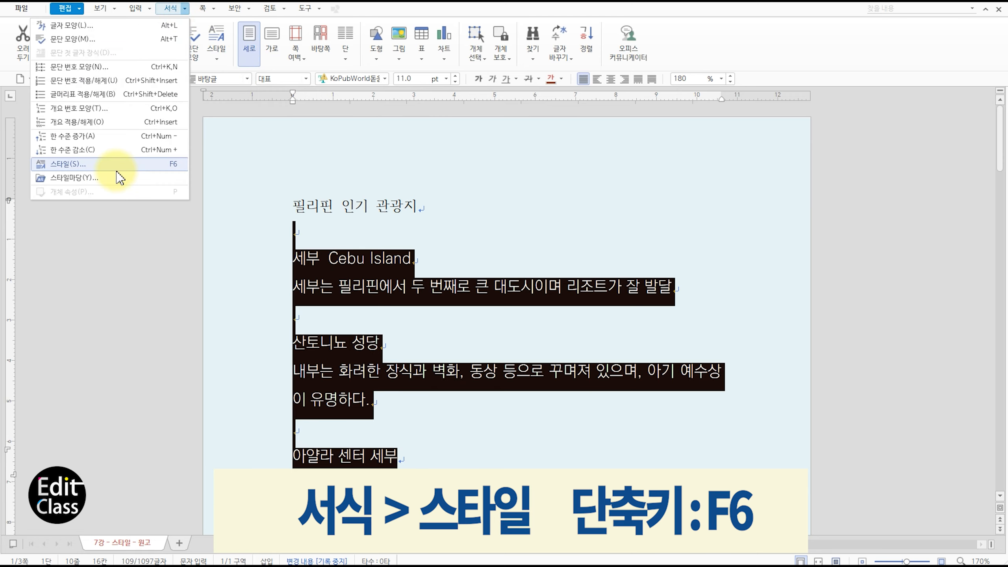
left_click(181, 166)
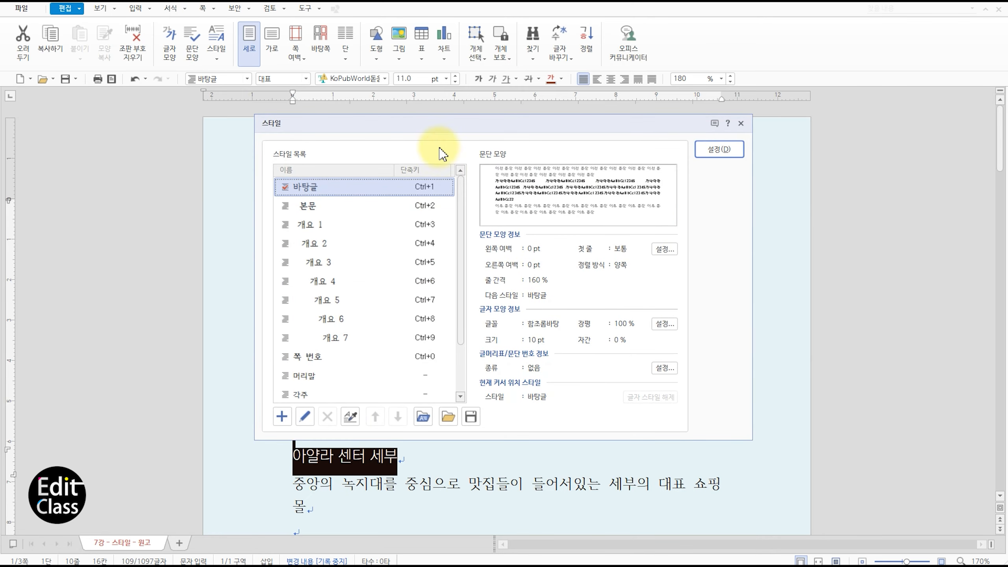
left_click_drag(412, 127, 538, 142)
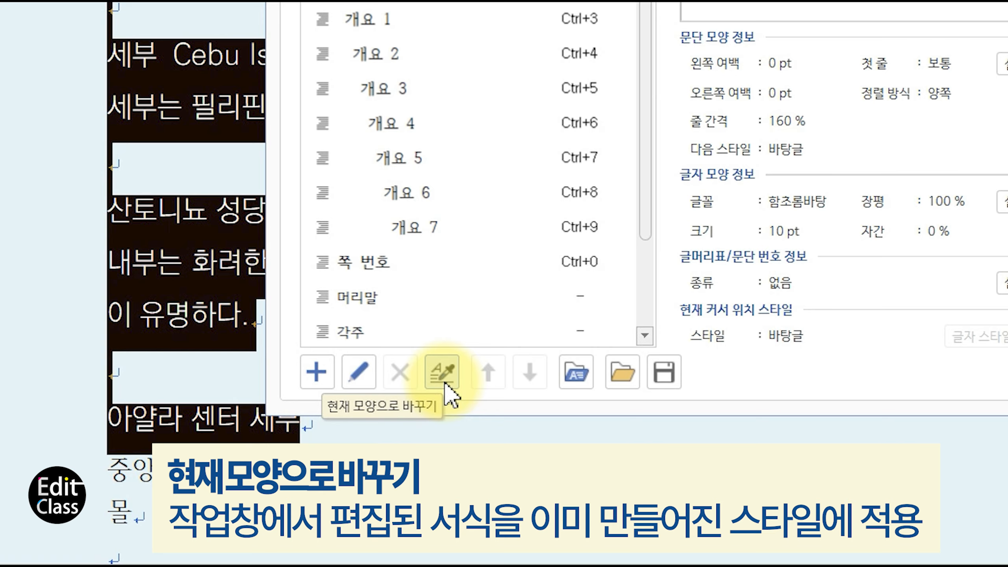
left_click(444, 373)
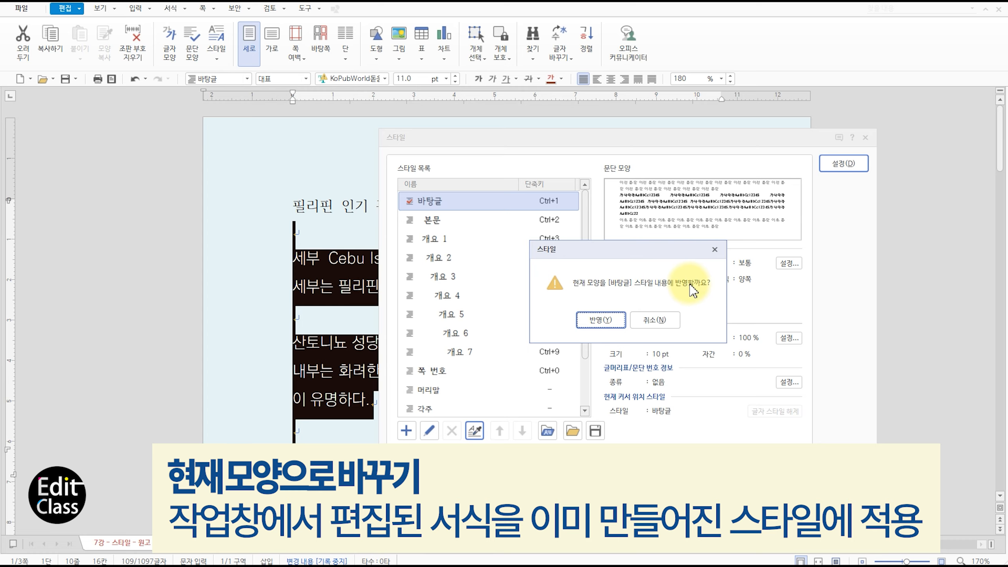
left_click(593, 322)
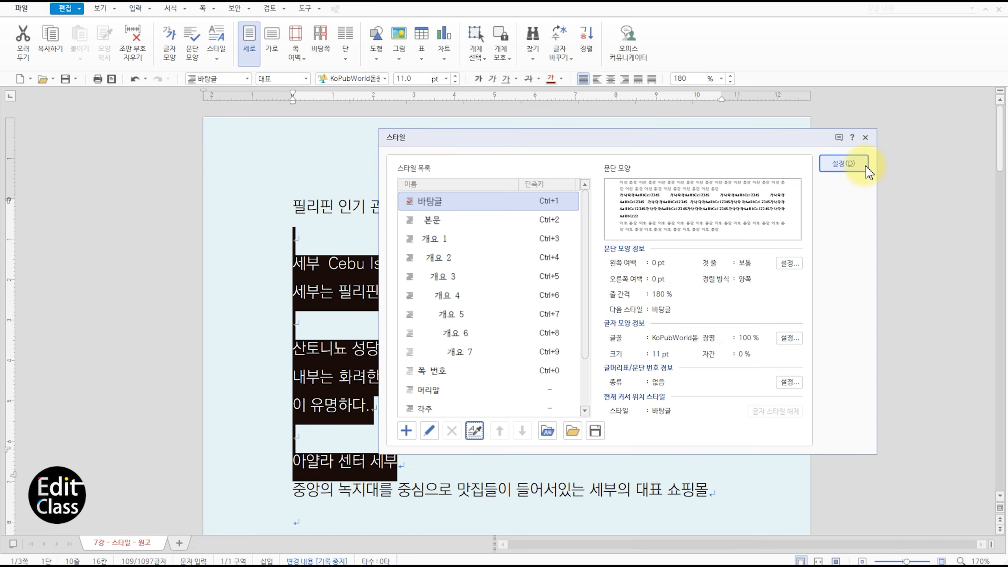
left_click(845, 163)
- Look through the document's body text to check how the redefined 바탕글 style is applied
scroll(520, 381, "down", 5)
left_click_drag(424, 208, 586, 344)
scroll(586, 335, "down", 5)
left_click_drag(392, 256, 483, 387)
scroll(641, 348, "up", 8)
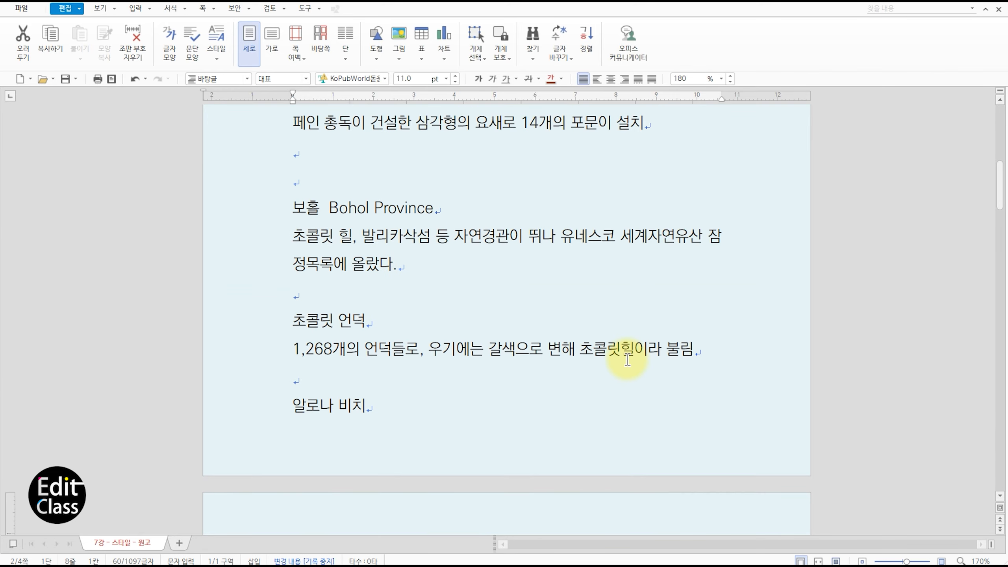
scroll(562, 412, "down", 4)
scroll(629, 414, "up", 4)
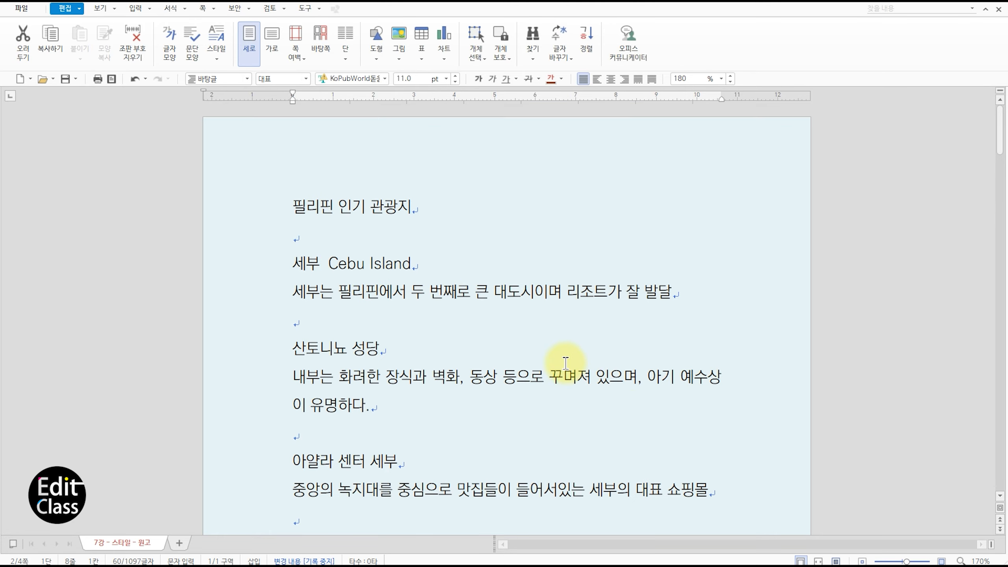
- Undo the last change to the 바탕글 style
key("ctrl+z")
scroll(578, 353, "up", 8)
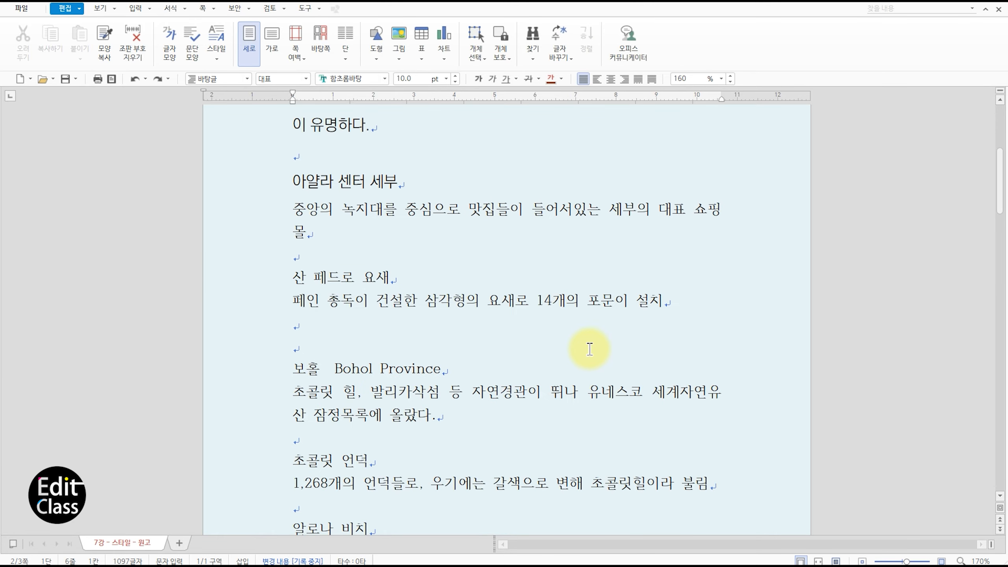
scroll(480, 425, "down", 3)
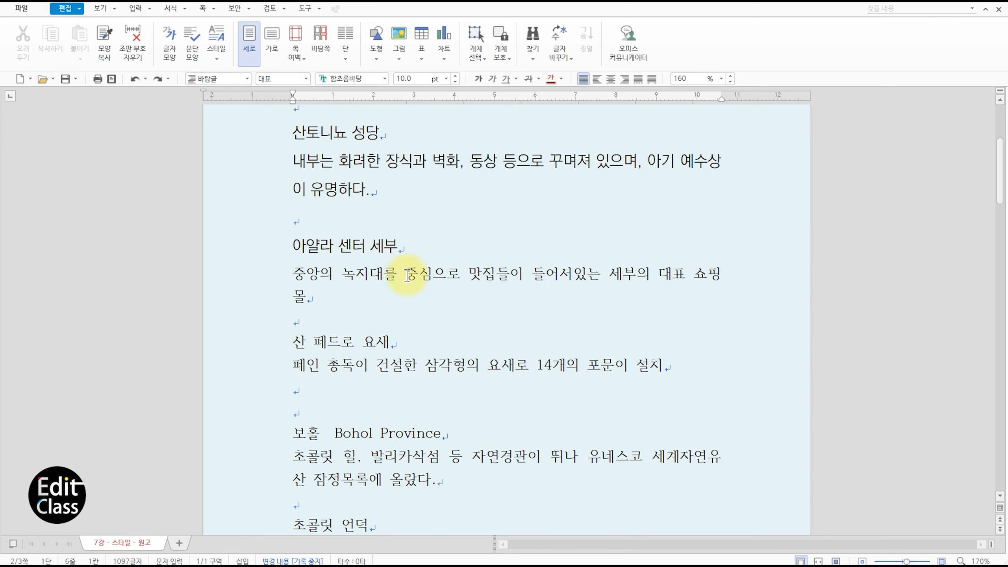
- Change "중심으로 맛집들이 들" in the 아얄라 센터 세부 description to the 한컴 윤체 B font in dark pink
left_click_drag(407, 274, 551, 267)
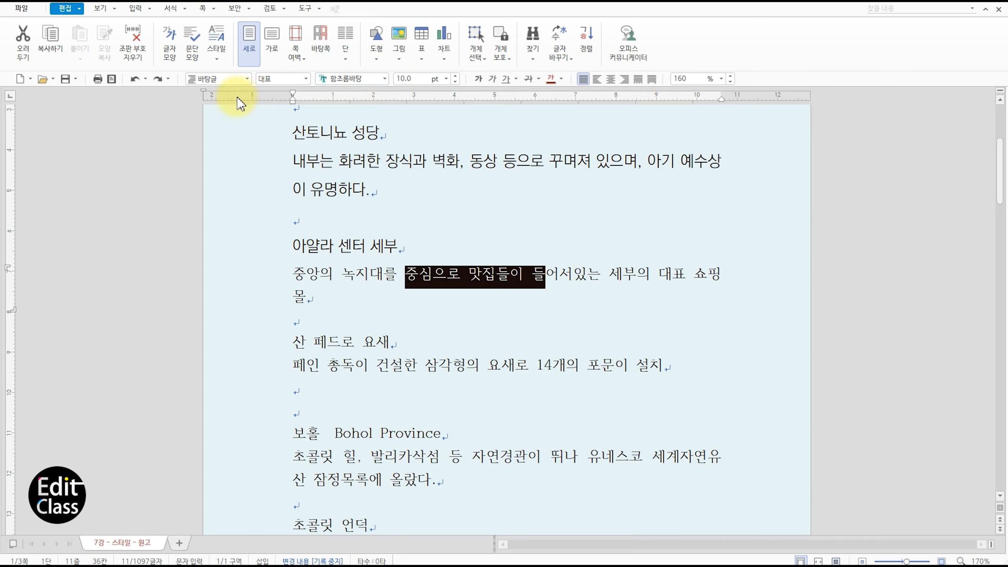
left_click(384, 79)
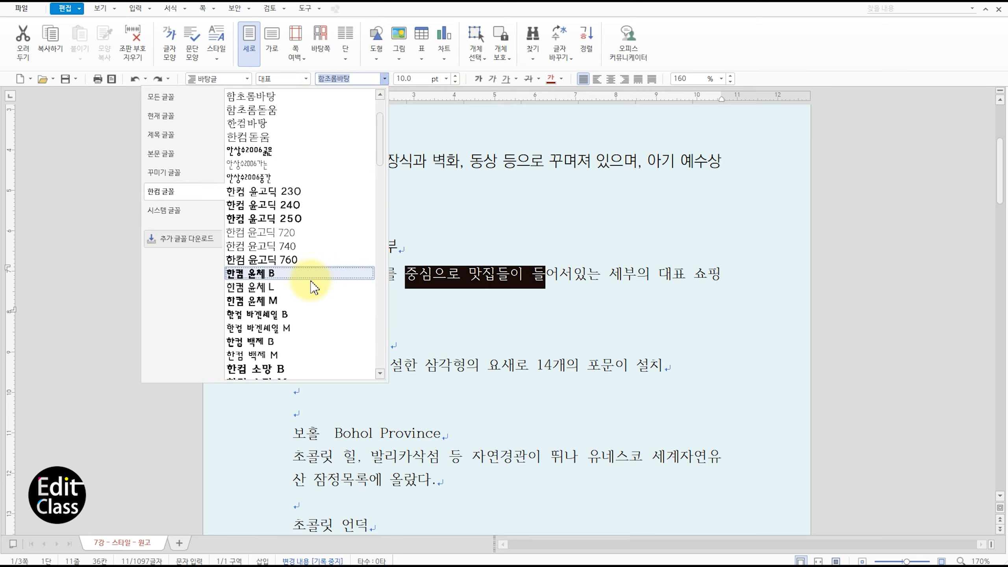
left_click(265, 278)
left_click(561, 79)
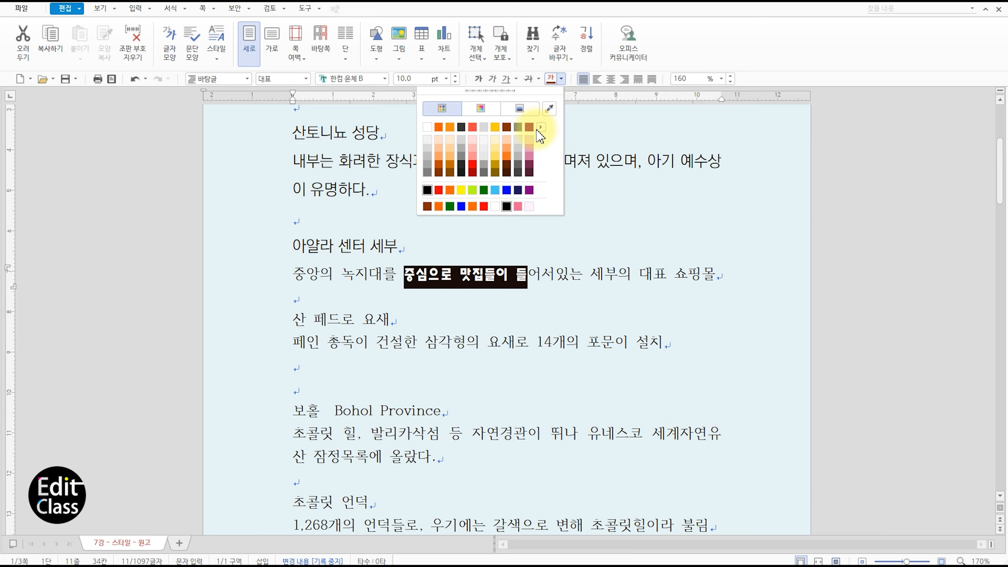
left_click(530, 126)
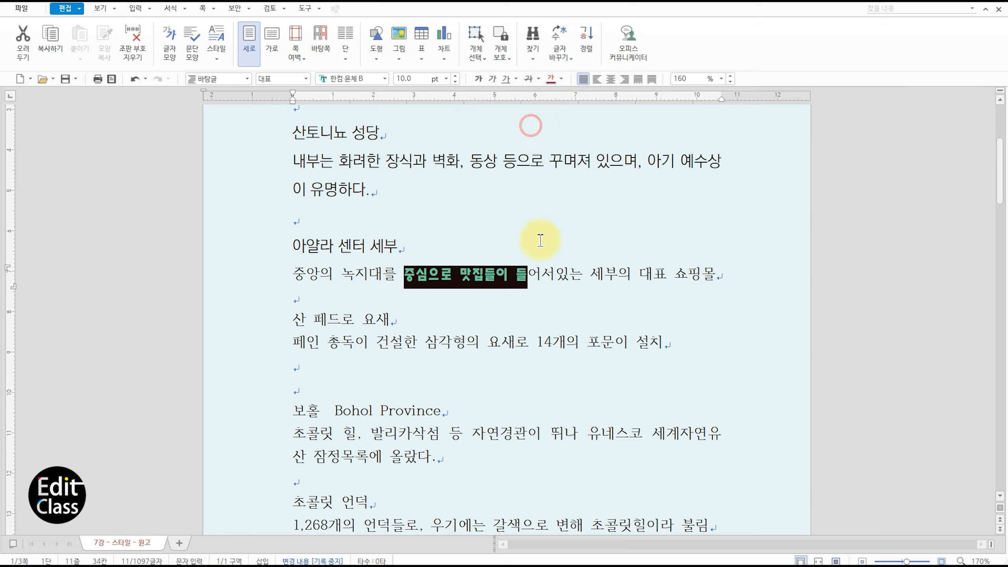
- With the cursor in the 11 pt paragraph of the 산토니뇨 성당 section, redefine the 바탕글 style from its current formatting
left_click(517, 248)
key("Up")
key("Up")
key("F6")
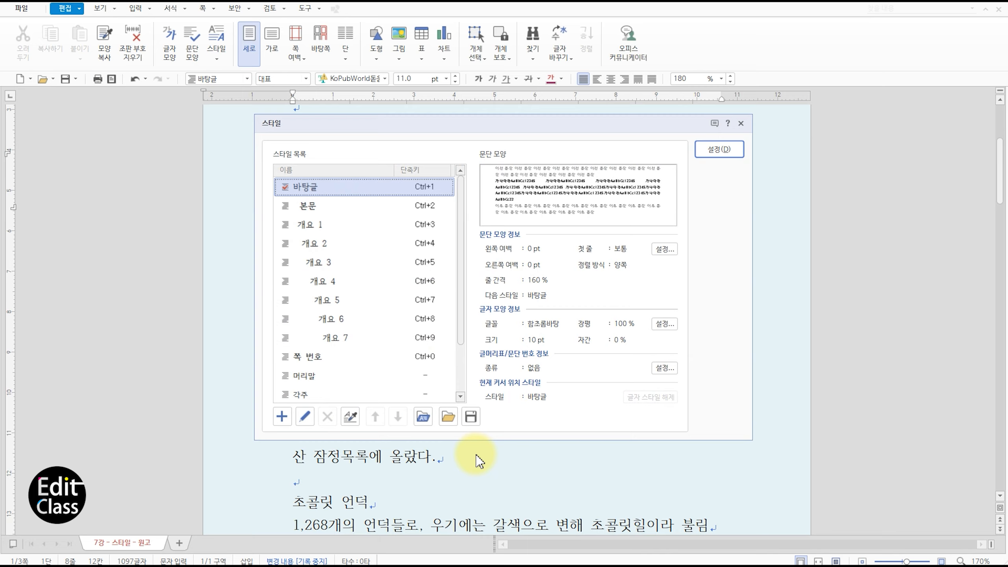
left_click(350, 416)
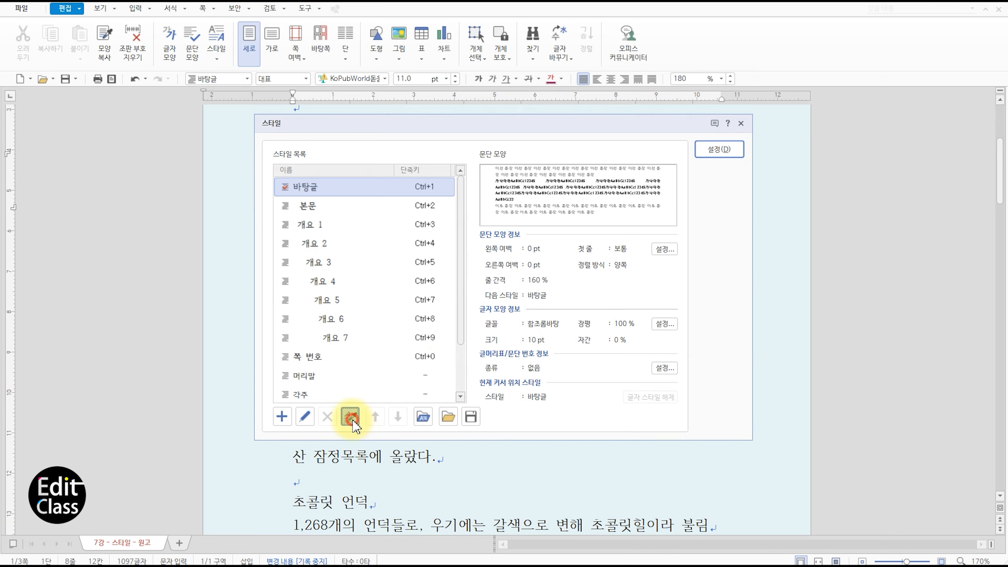
left_click(481, 312)
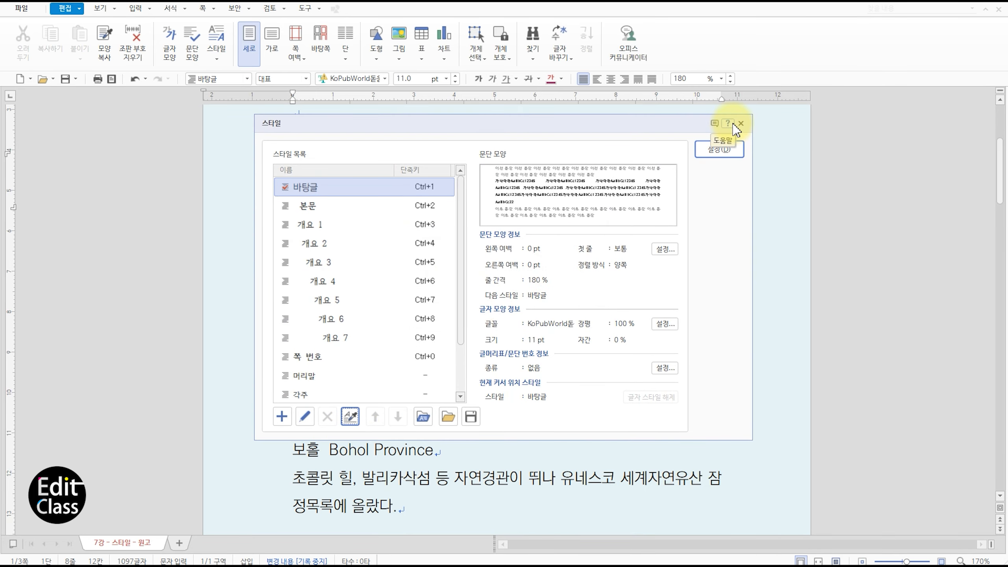
left_click(717, 150)
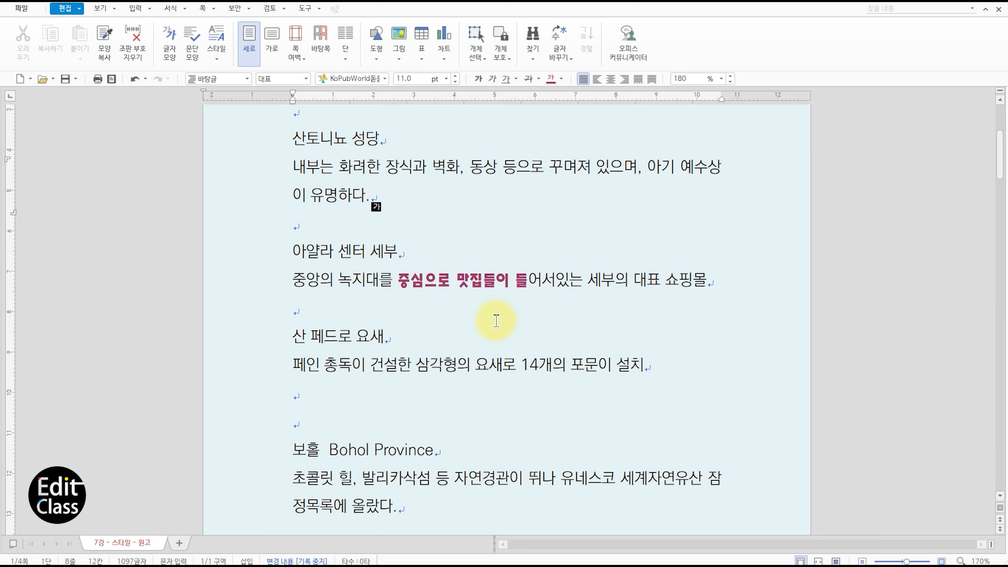
- Apply the 바탕글 style to all text in the document to override individual formatting
left_click(631, 283)
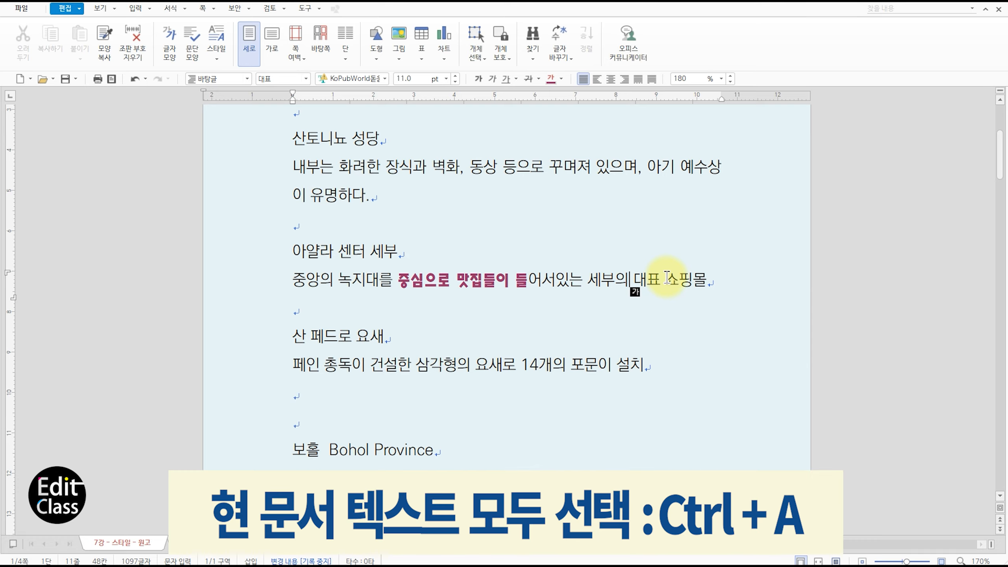
key("ctrl+a")
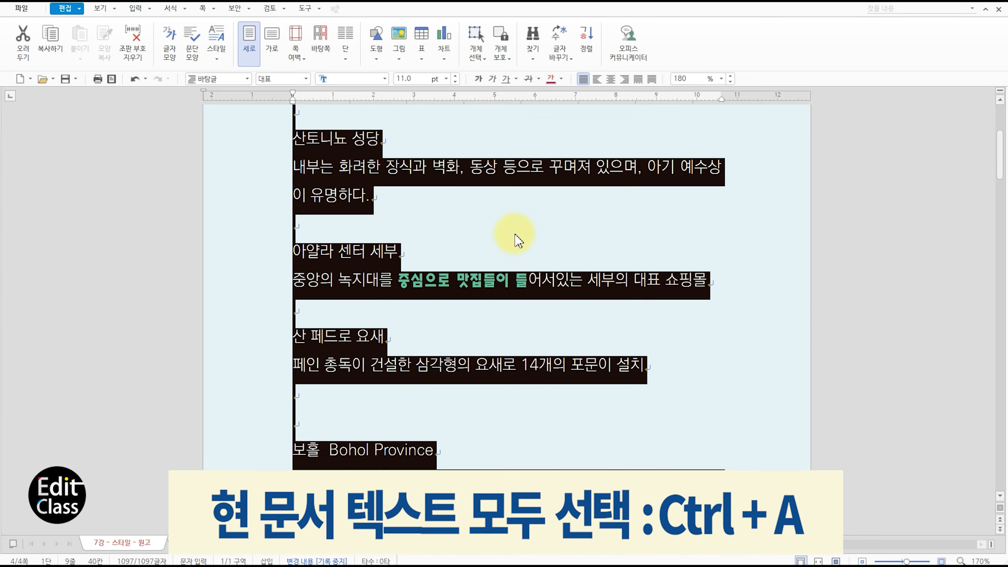
left_click(246, 79)
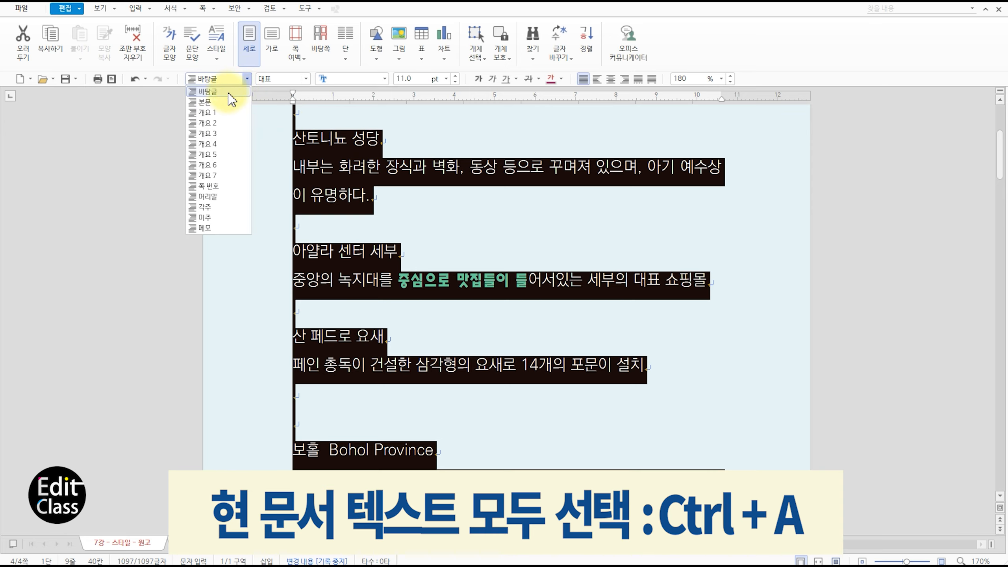
left_click(228, 91)
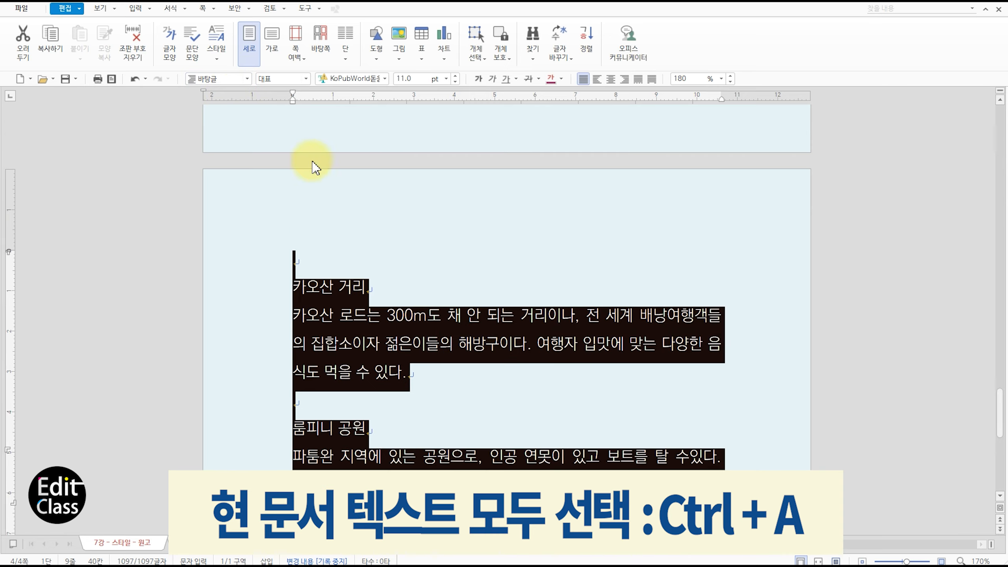
left_click(587, 415)
- Set the title "필리핀 인기 관광지" to 30 pt in the KoPubWorld돋움체 Bold font
scroll(623, 395, "up", 15)
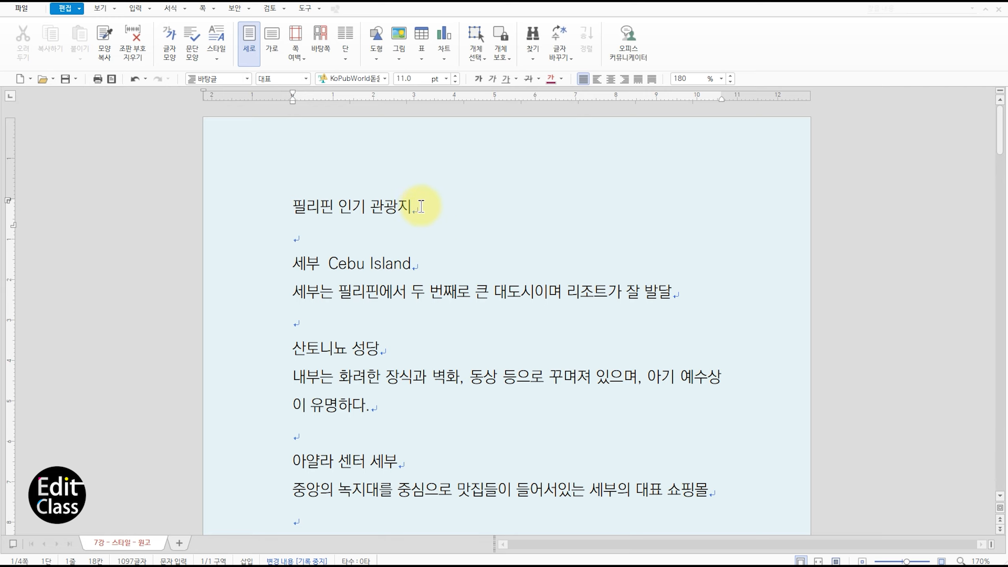
left_click_drag(420, 206, 240, 226)
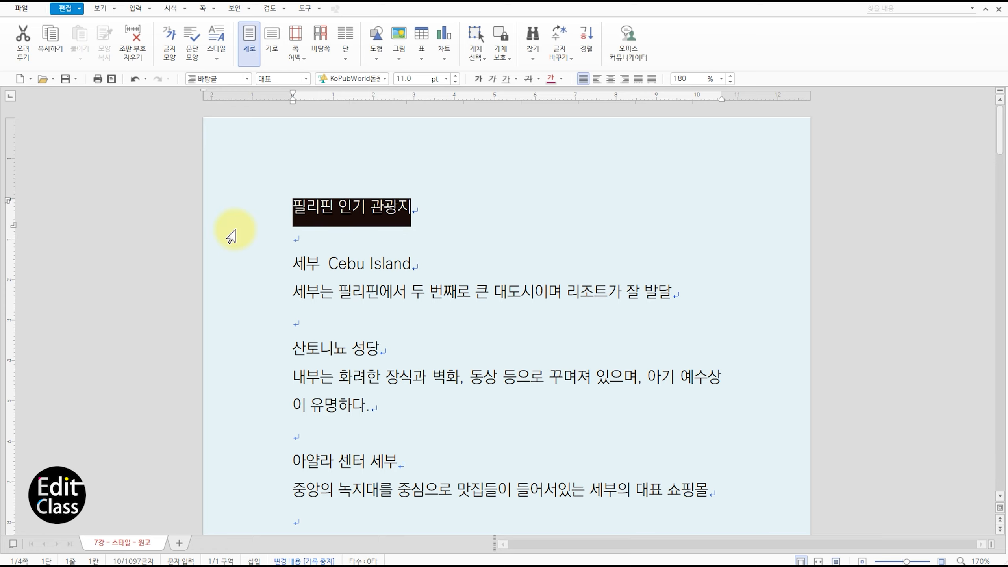
key("alt+l")
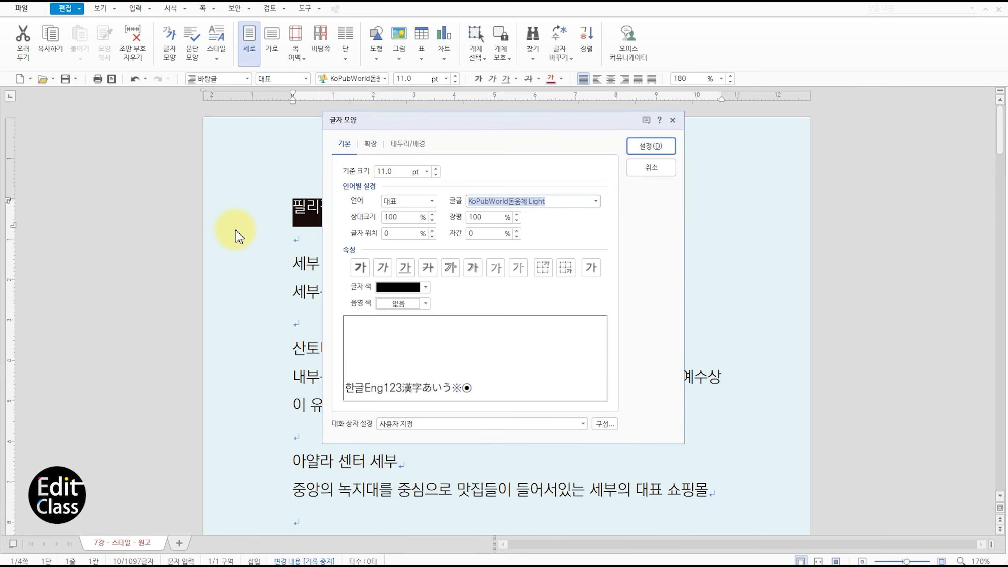
left_click(397, 171)
type("30")
left_click(562, 200)
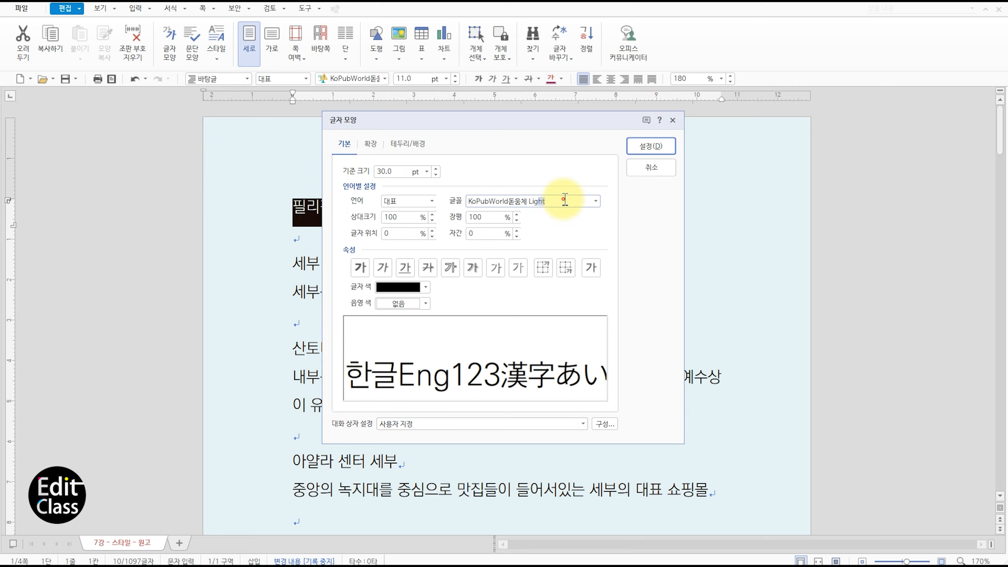
left_click(661, 146)
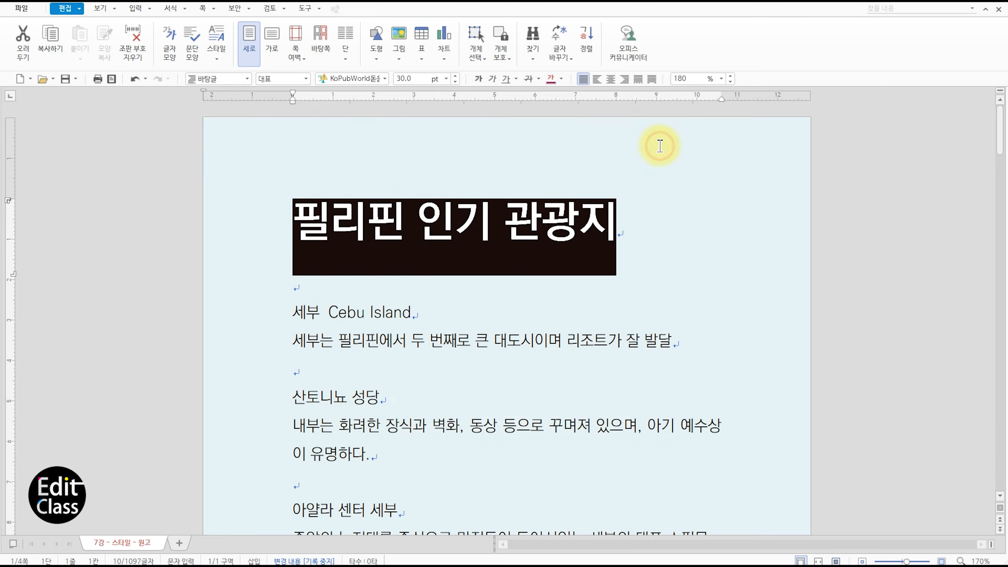
- Give the title paragraph a solid blue 0.2 mm border on all four sides
key("alt+t")
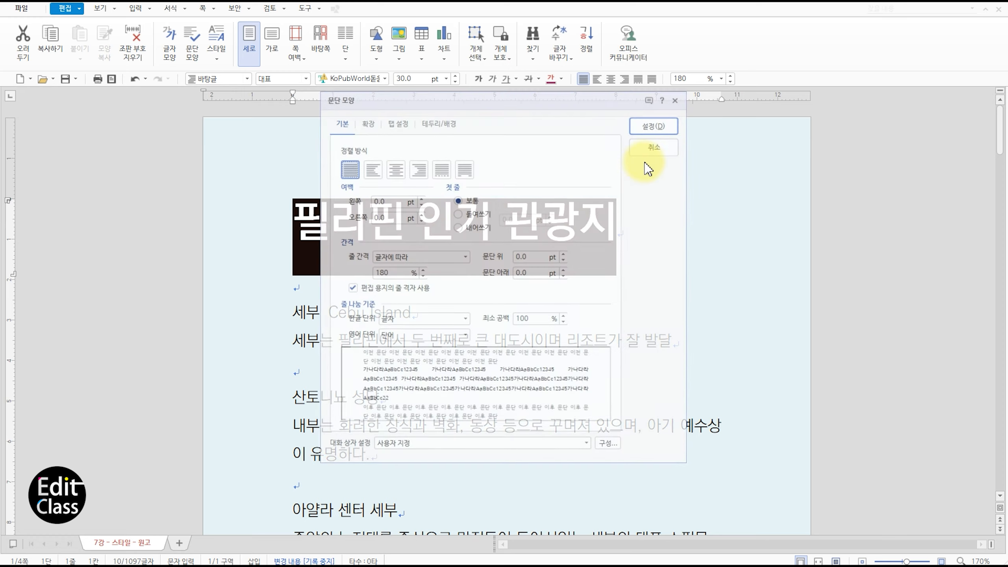
left_click(438, 123)
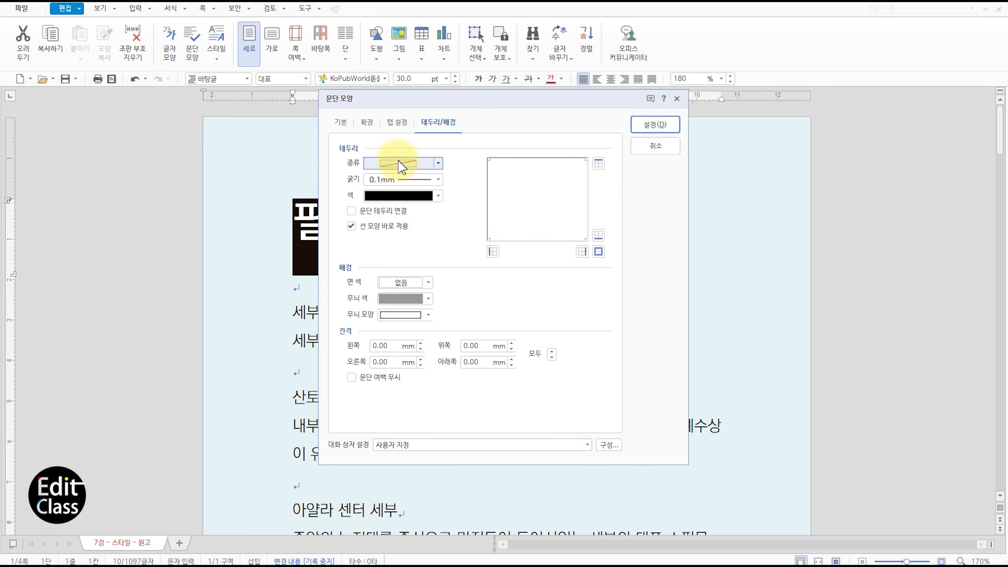
left_click(414, 162)
left_click(403, 186)
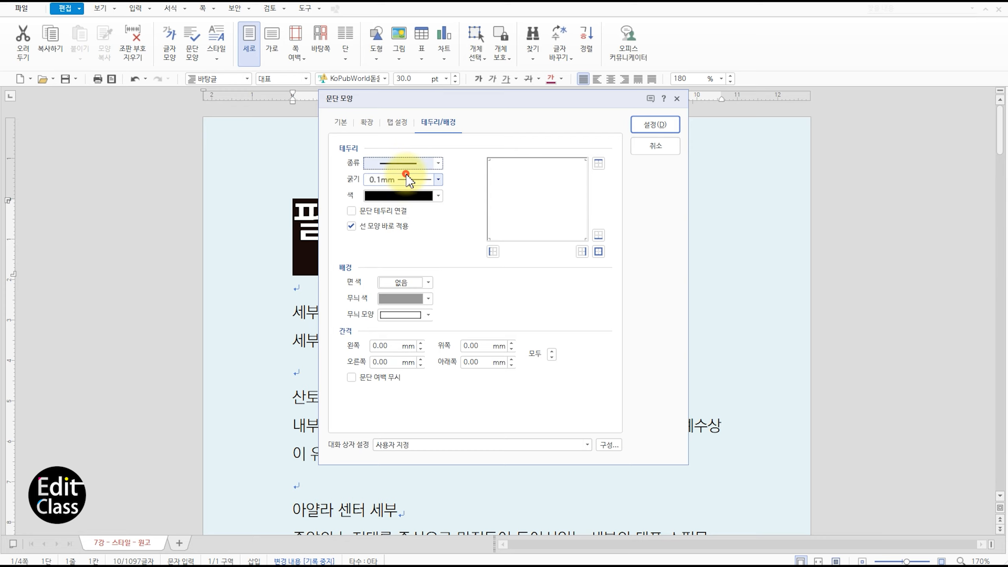
left_click(400, 180)
left_click(393, 224)
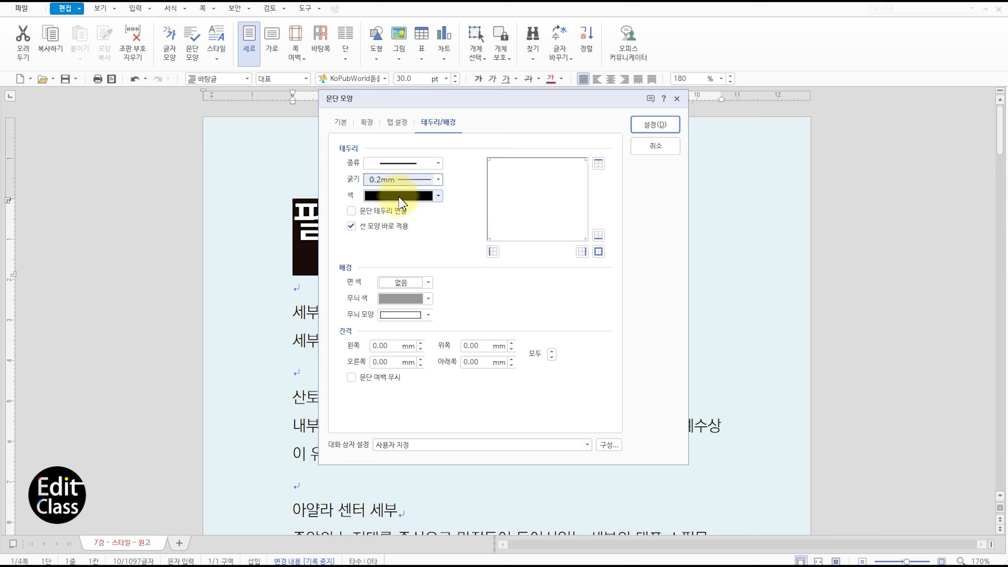
left_click(397, 195)
left_click(338, 258)
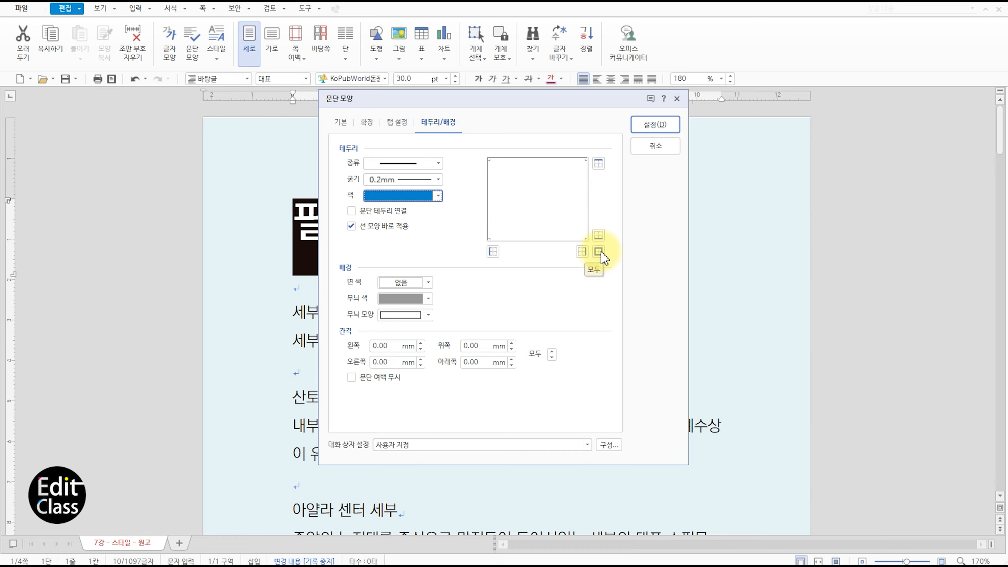
left_click(598, 251)
- Make the title's border ignore paragraph margins and set its inner spacing to 3 mm on all sides
left_click(376, 379)
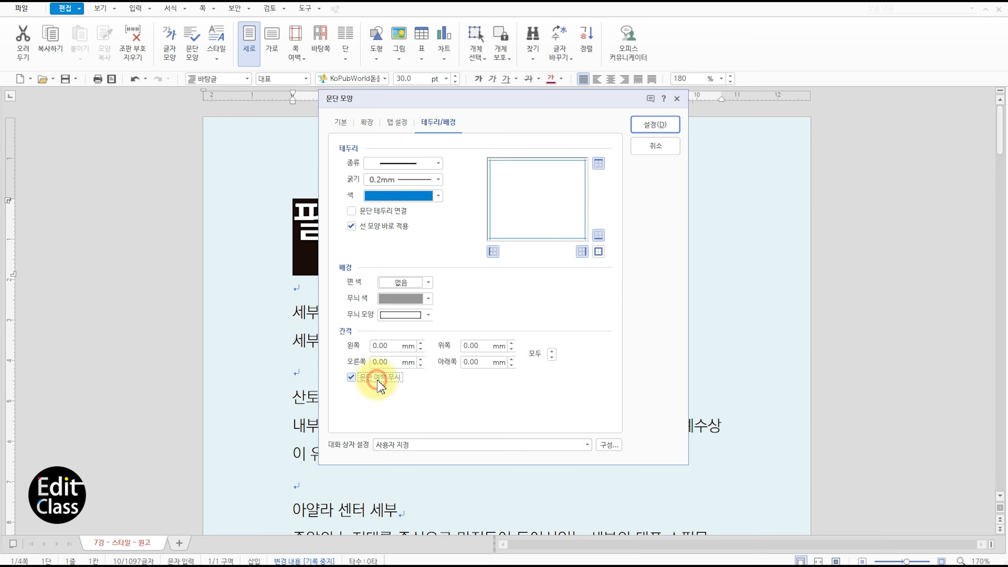
left_click(552, 352)
left_click(553, 351)
left_click(553, 352)
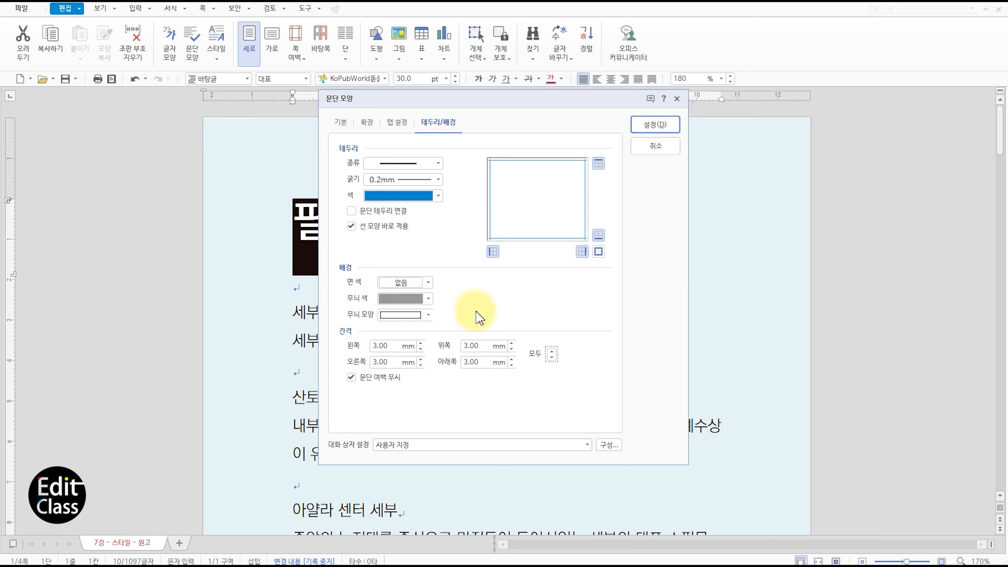
- Set the title paragraph's left and right margins and the space above it to 3 mm, and apply the paragraph settings
left_click(339, 122)
left_click(408, 201)
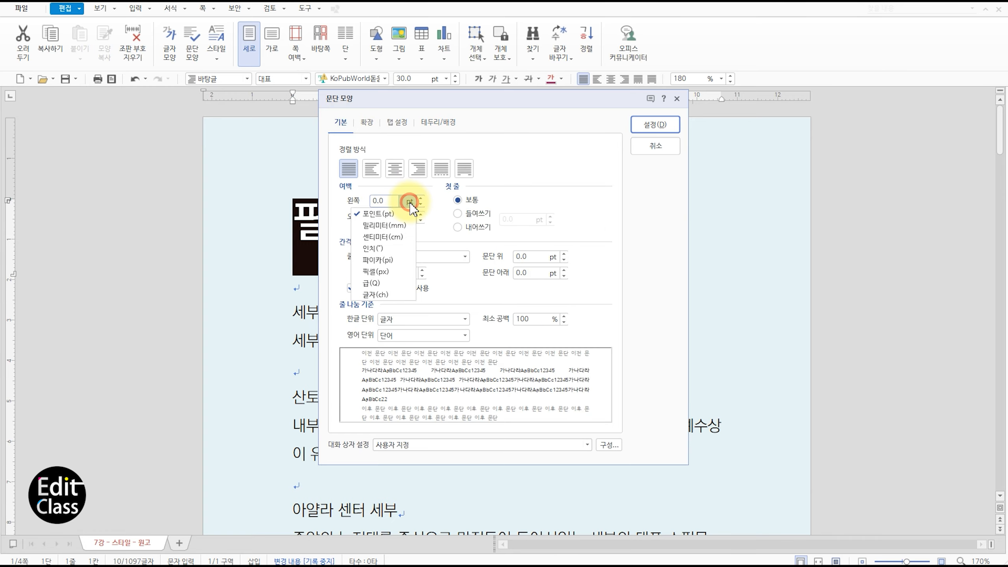
left_click(391, 226)
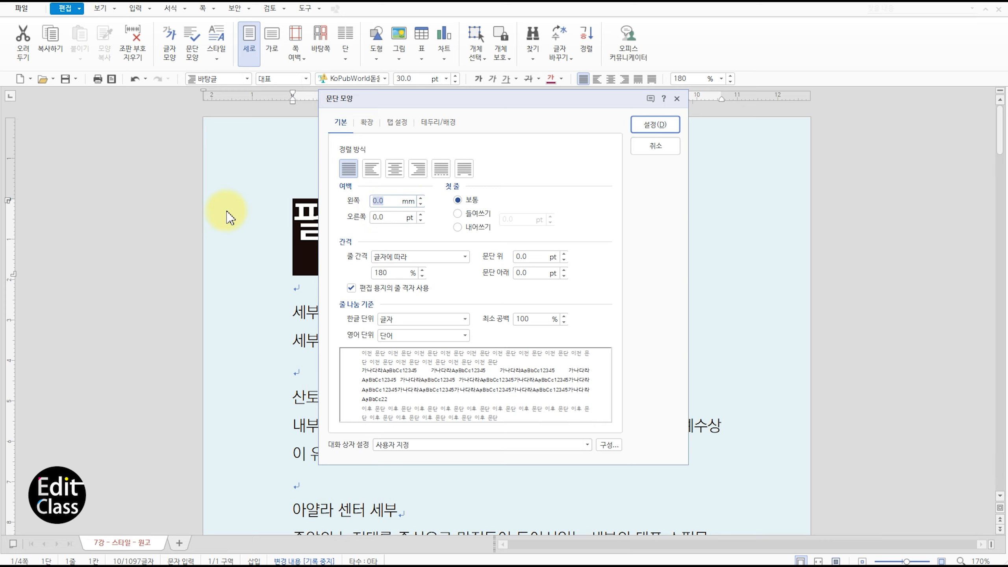
type("3")
left_click(413, 224)
left_click(391, 242)
type("3")
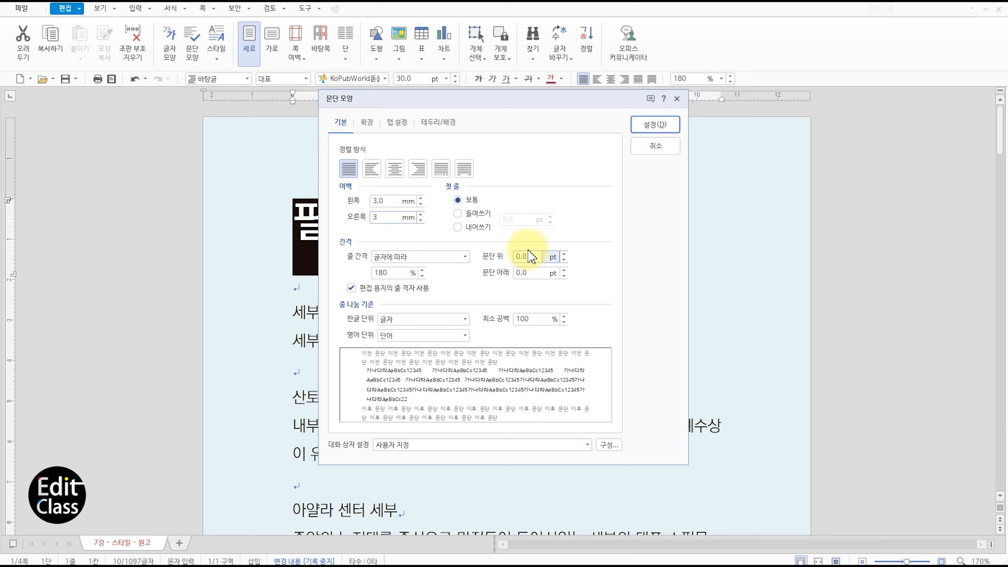
left_click(553, 257)
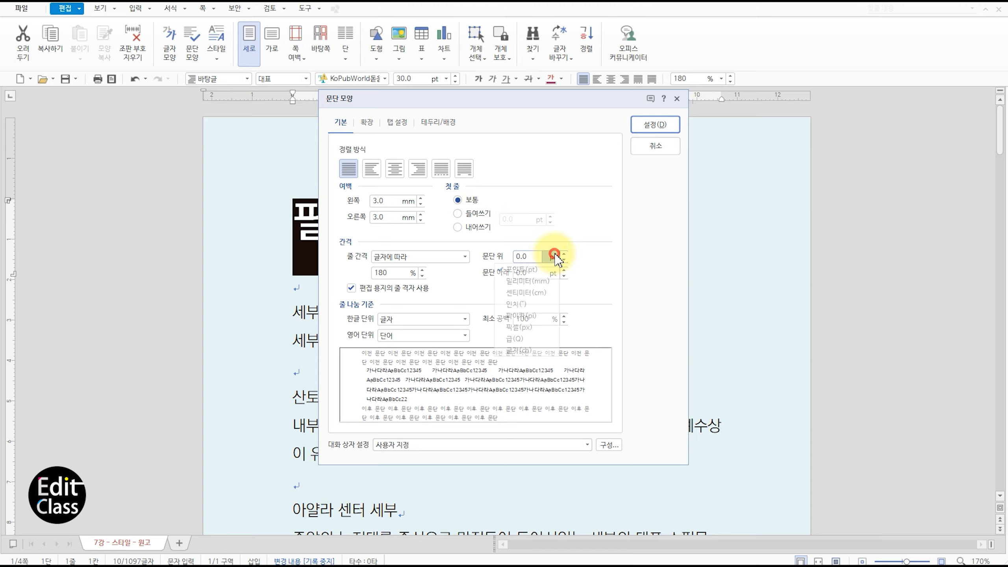
left_click(539, 278)
type("3")
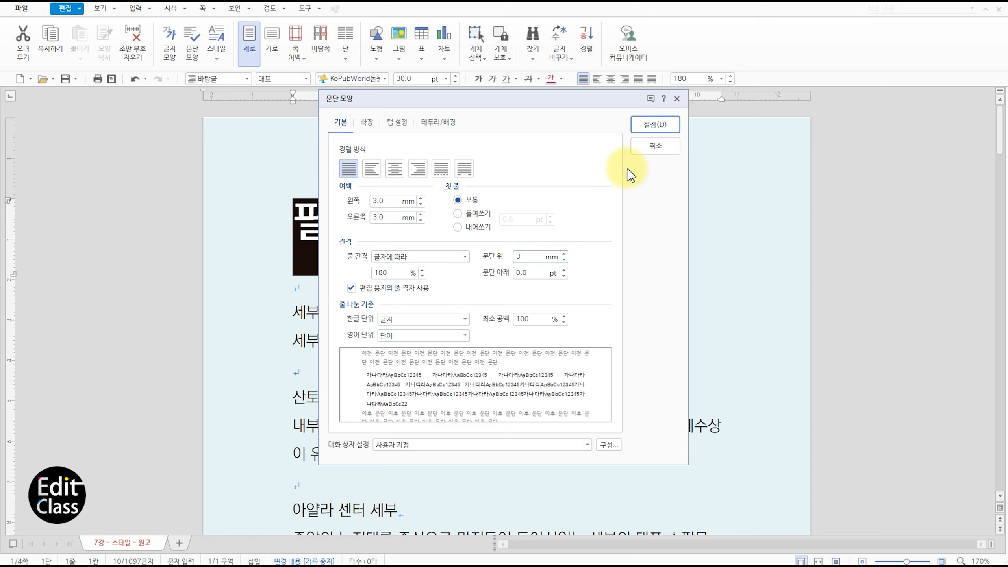
left_click(655, 125)
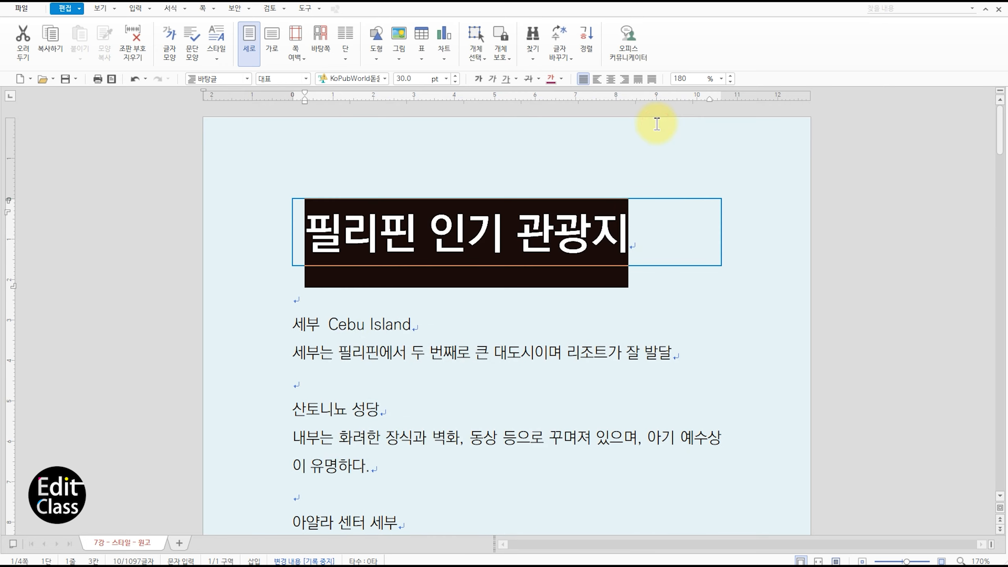
- Change the text colour of the title "필리핀 인기 관광지" to the same blue as its border
scroll(680, 310, "down", 2)
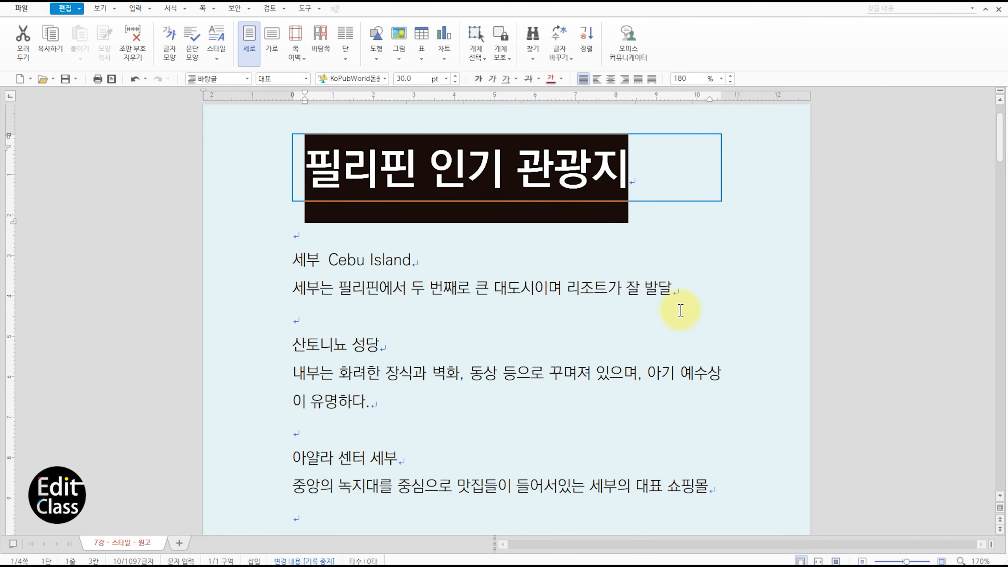
key("alt+l")
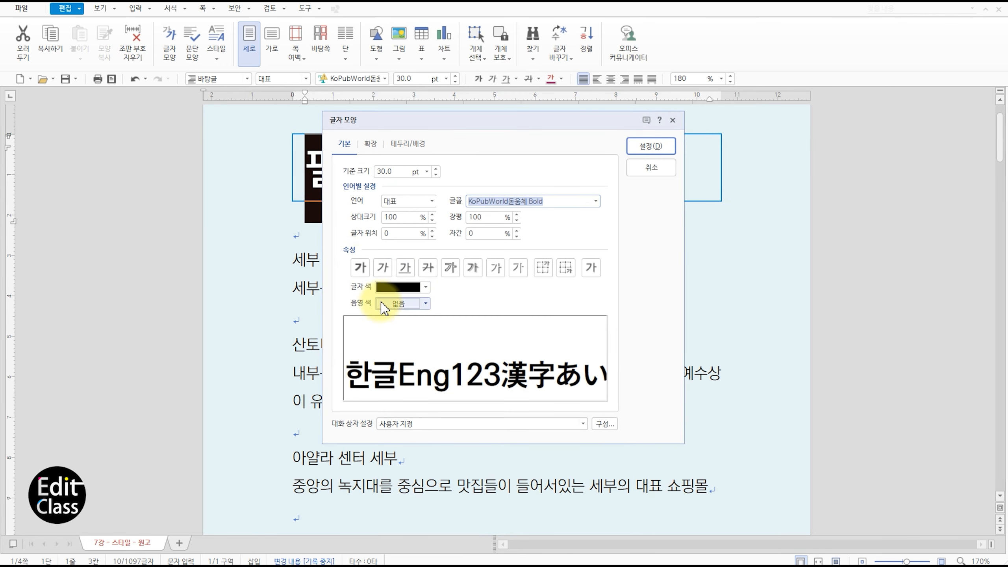
left_click(393, 287)
left_click(314, 342)
left_click(650, 145)
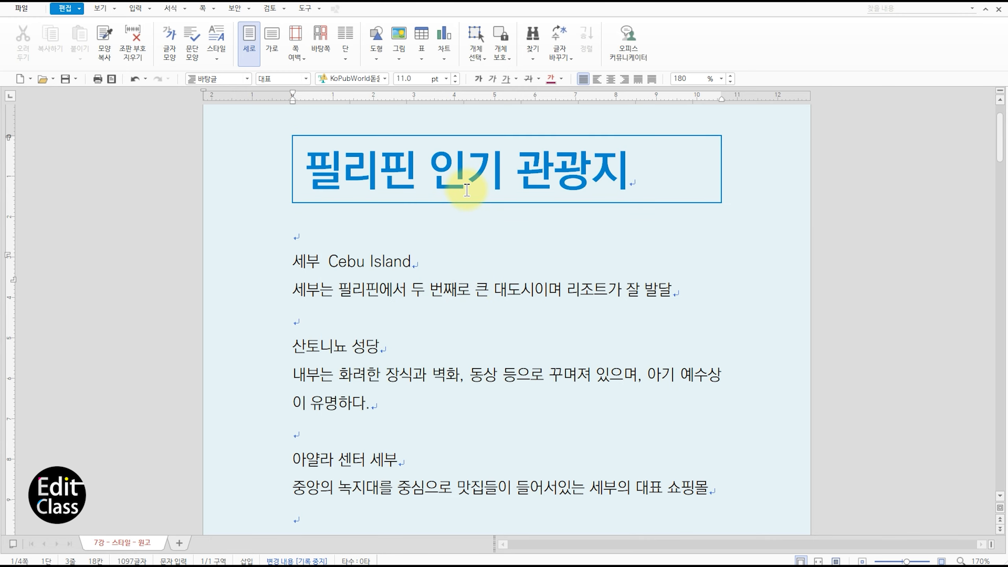
- Create a new paragraph style named 큰타이틀 from the title's current formatting and apply it to the title
left_click(436, 161)
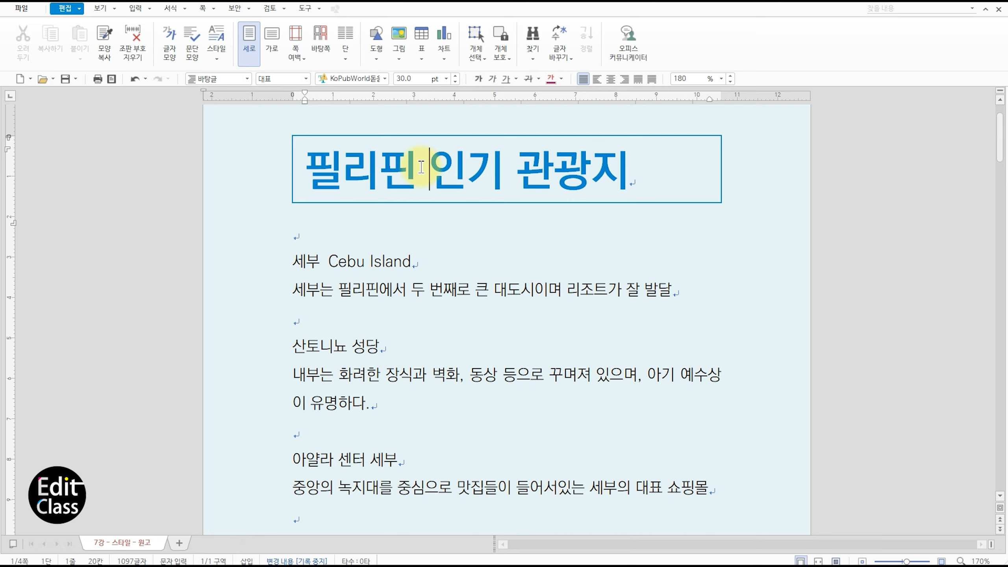
scroll(440, 241, "up", 2)
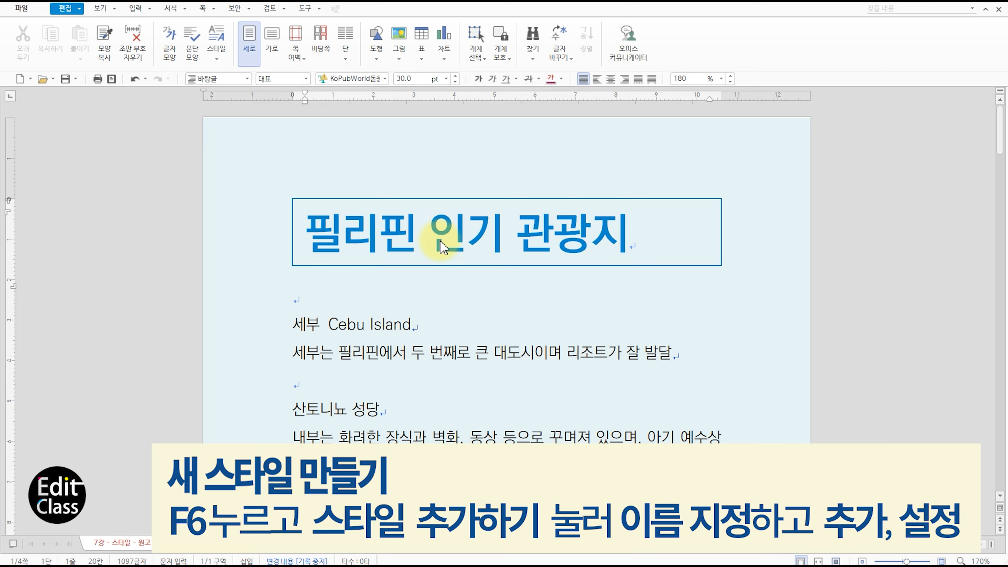
key("F6")
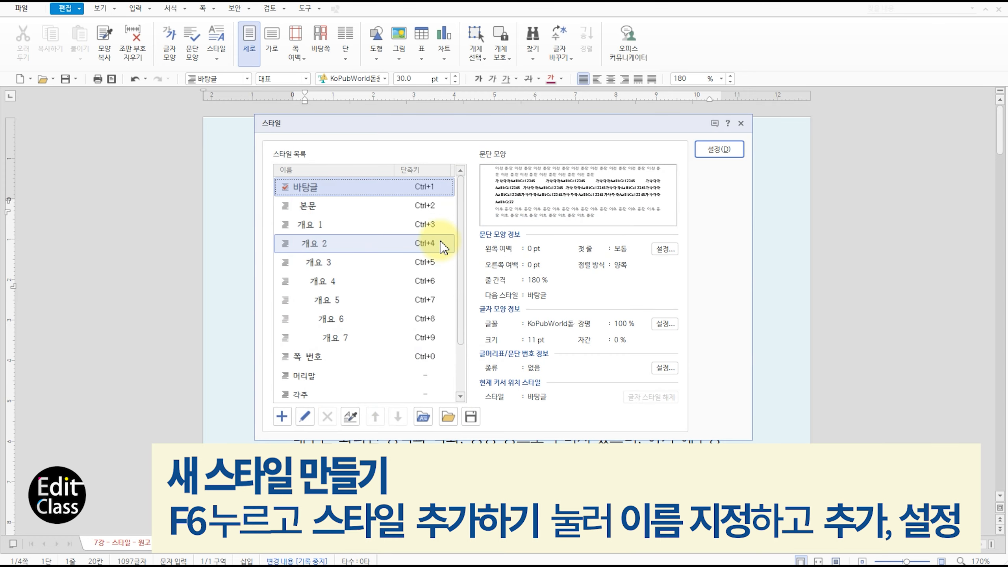
left_click(282, 422)
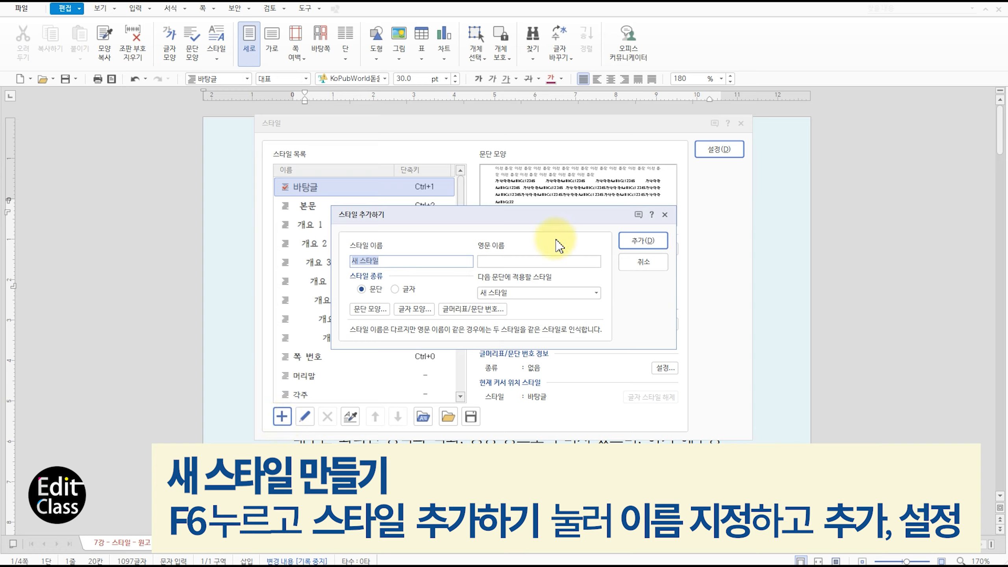
type("큰타이틀")
left_click(641, 243)
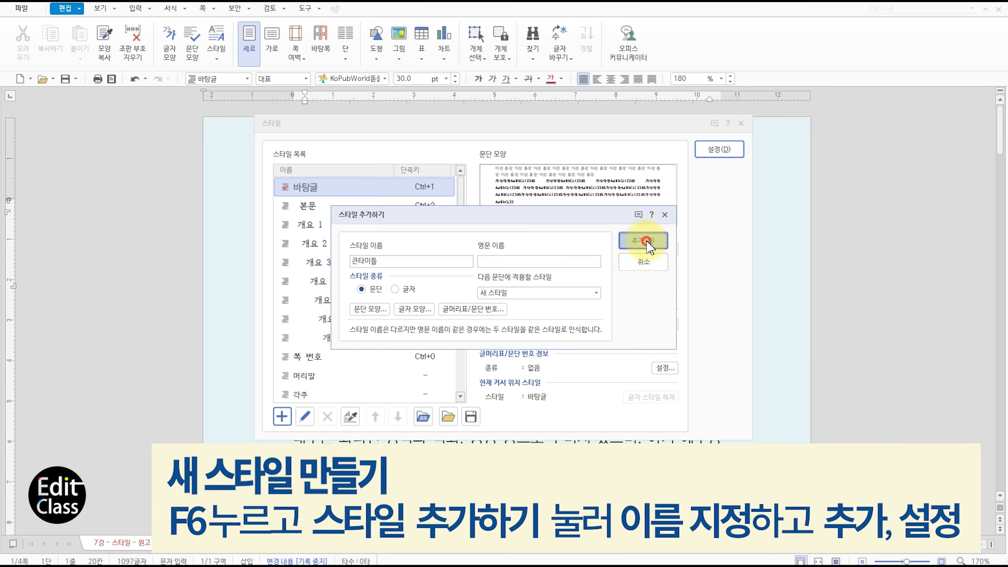
left_click_drag(484, 126, 700, 171)
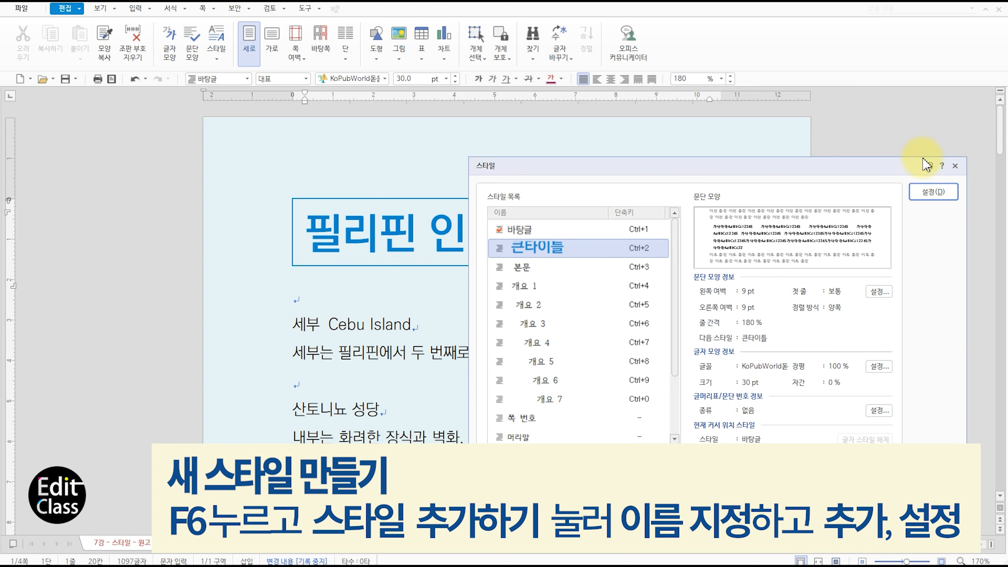
left_click(932, 191)
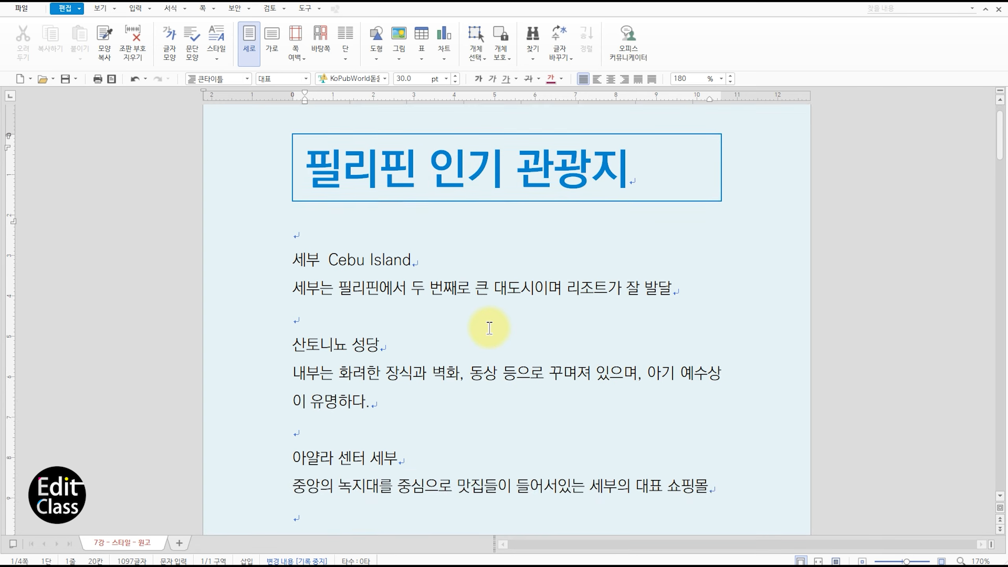
- Set the heading "세부 Cebu Island" to 23 pt in the 경기천년제목 Bold font
left_click(290, 318)
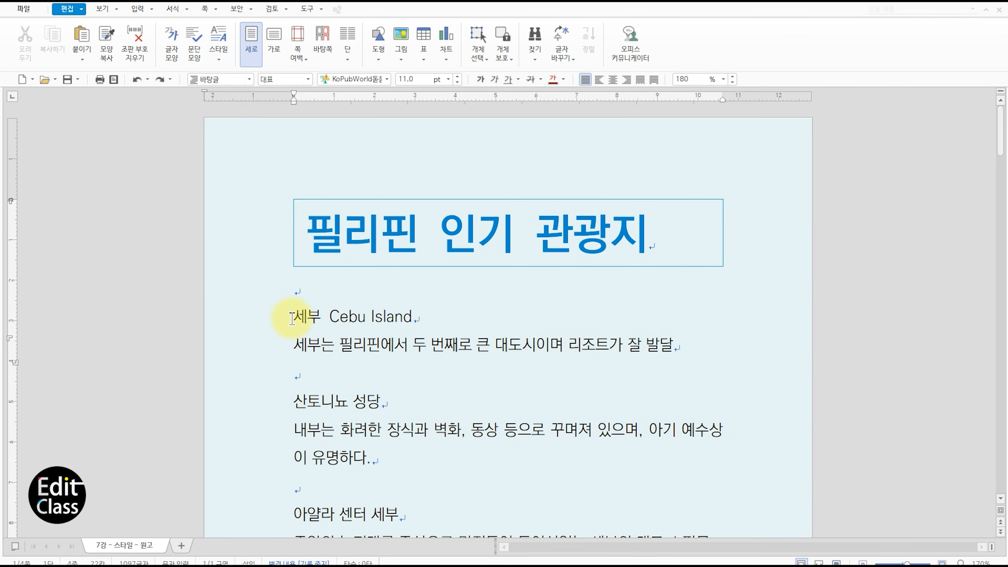
left_click_drag(292, 318, 414, 328)
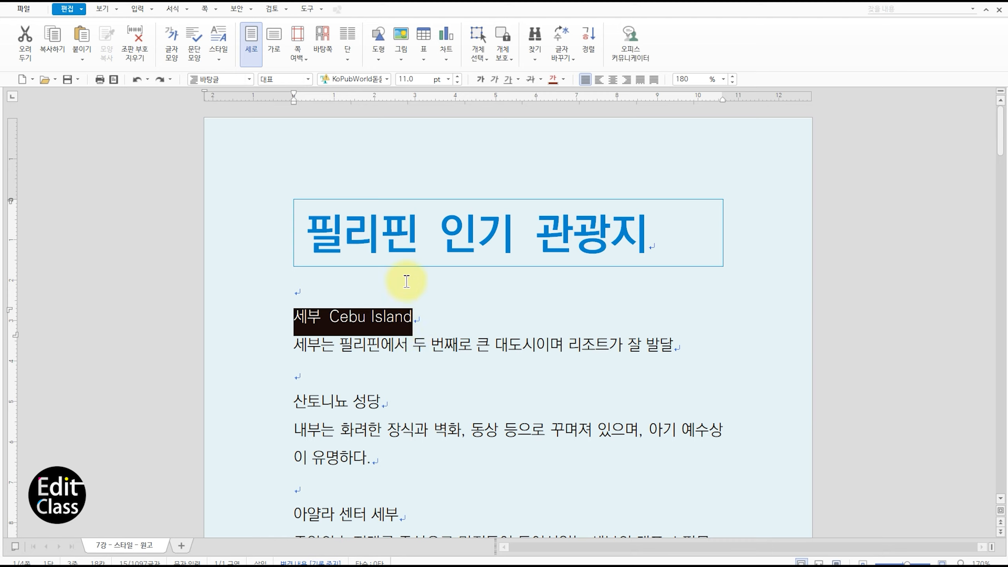
key("alt+l")
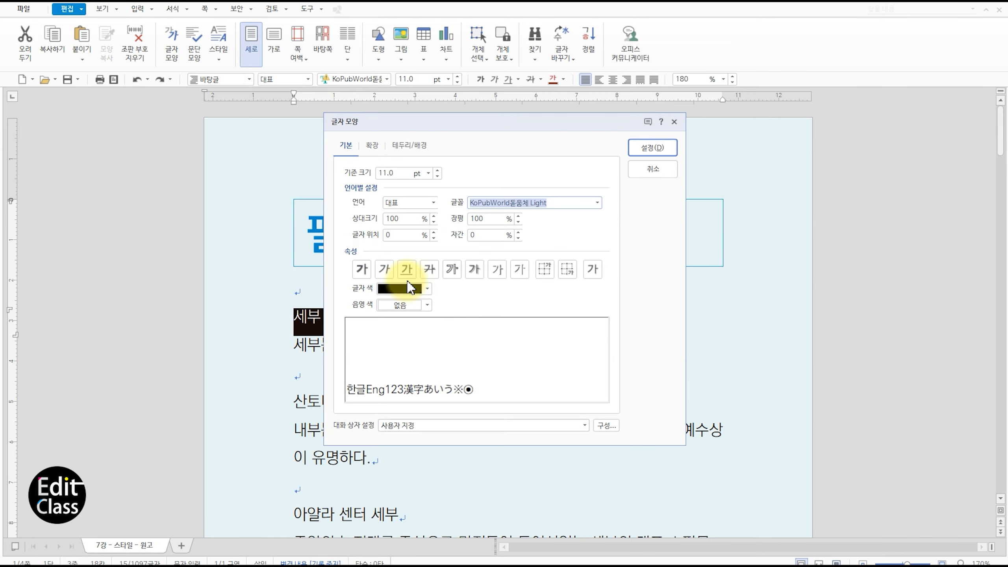
left_click(395, 173)
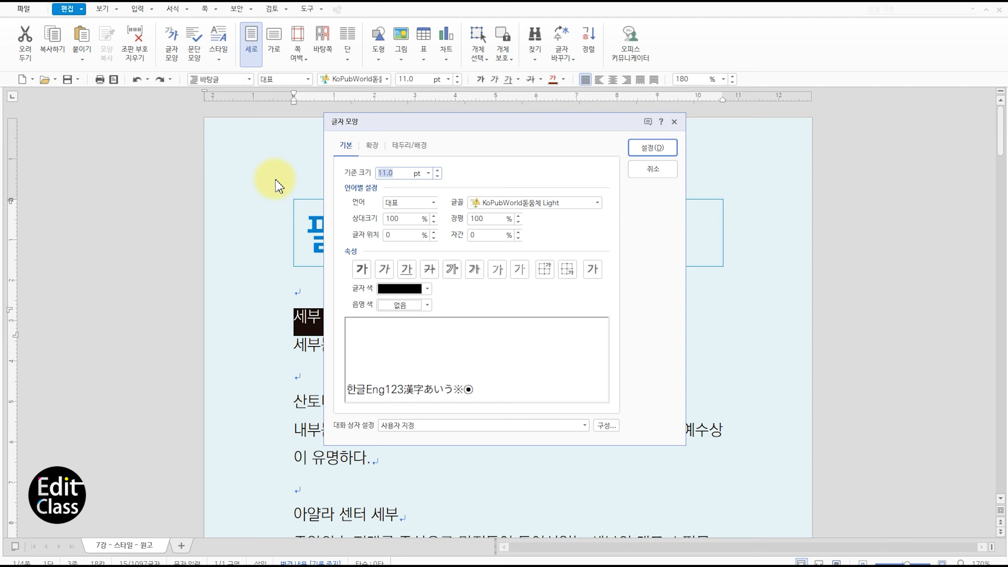
type("23")
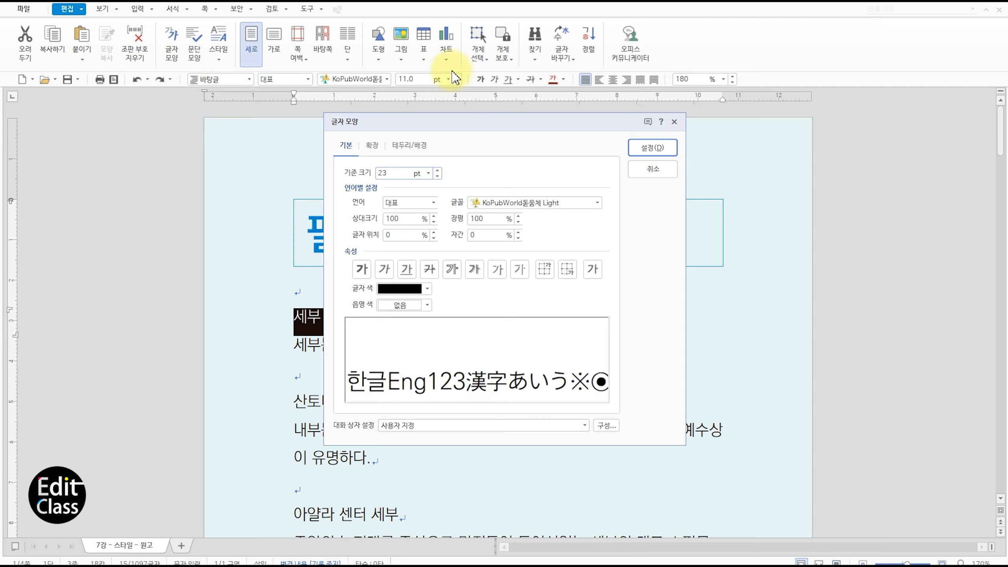
left_click(567, 203)
left_click_drag(567, 203, 365, 201)
type("경기천년제목 Bold")
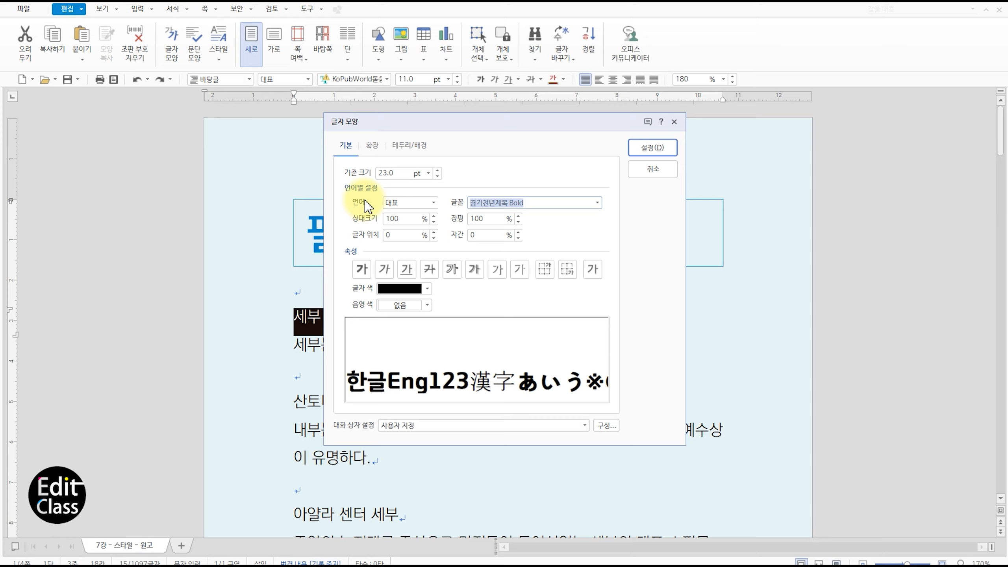
- Set the 세부 heading's letter spacing to -3% and its text colour to the title's blue, and apply the character settings
left_click(484, 235)
type("-3")
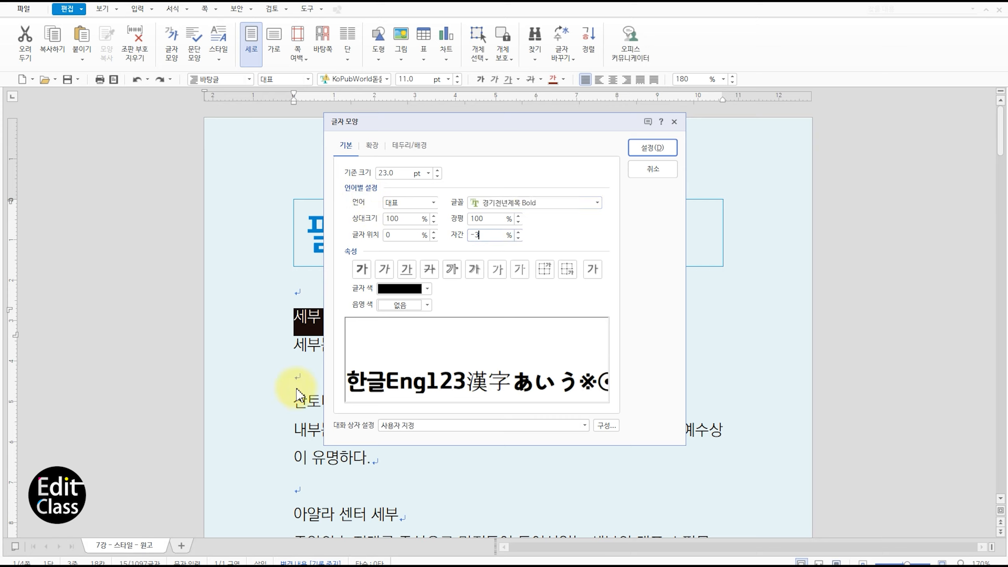
left_click(400, 288)
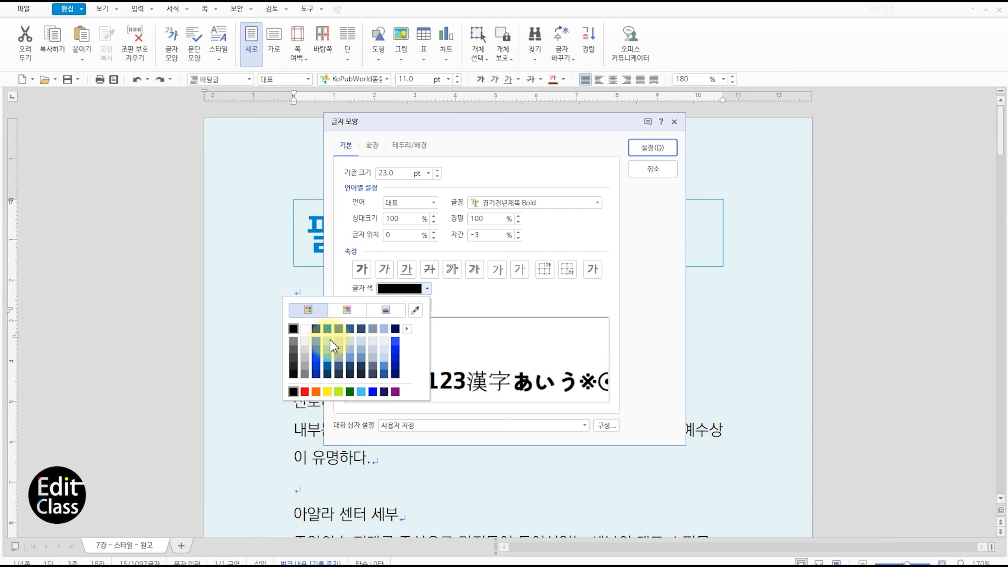
left_click(329, 340)
left_click(656, 146)
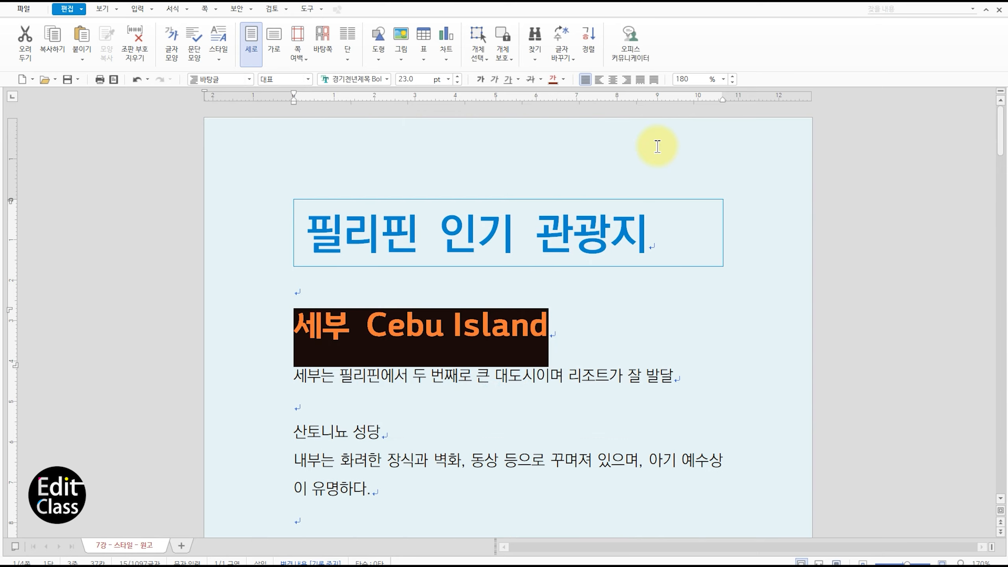
- Set the 세부 heading's line spacing to 130%
key("alt+t")
type("130")
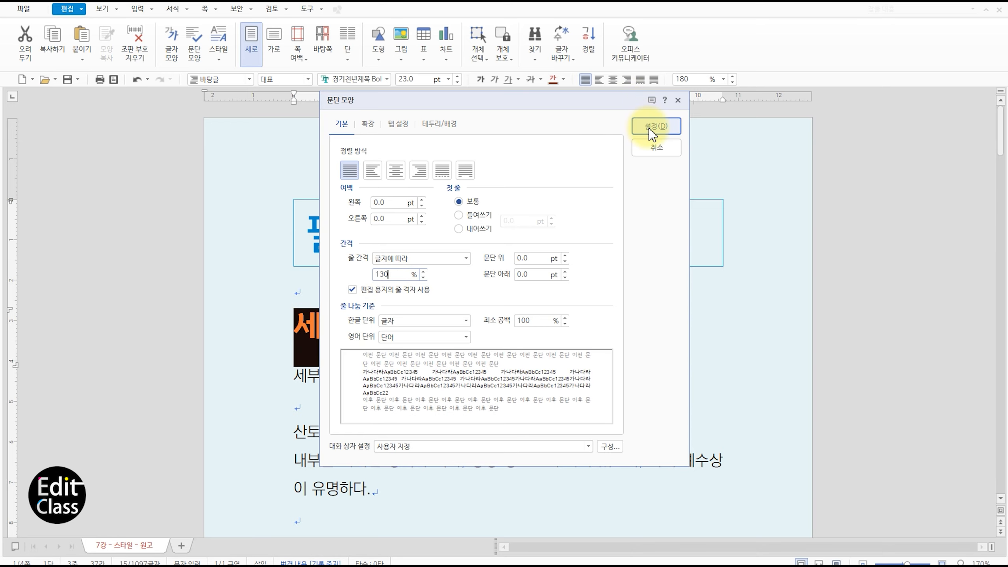
left_click(651, 133)
- Create a new paragraph style named 지명 from the 세부 heading's current formatting and apply it to the heading
left_click(394, 327)
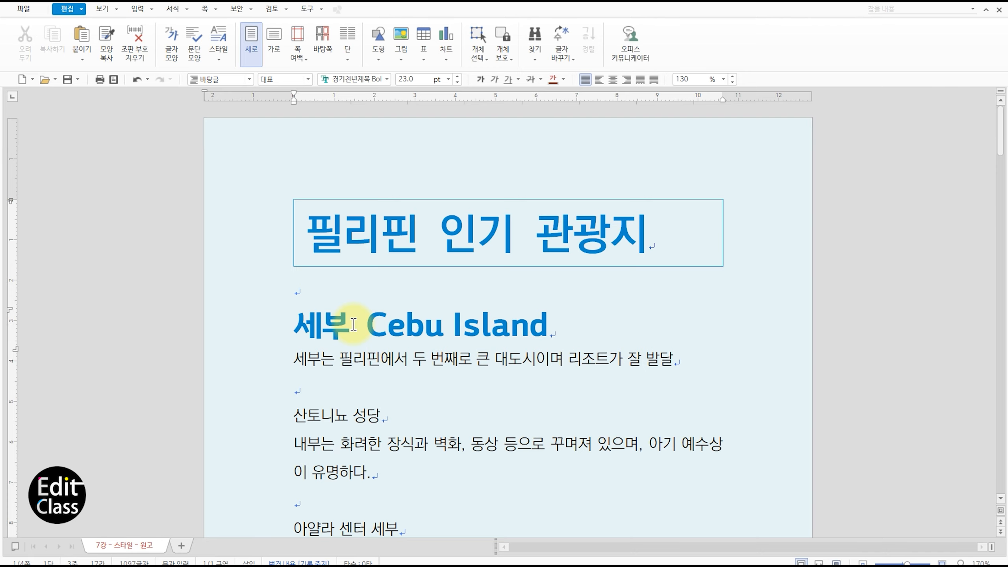
key("F6")
left_click(283, 418)
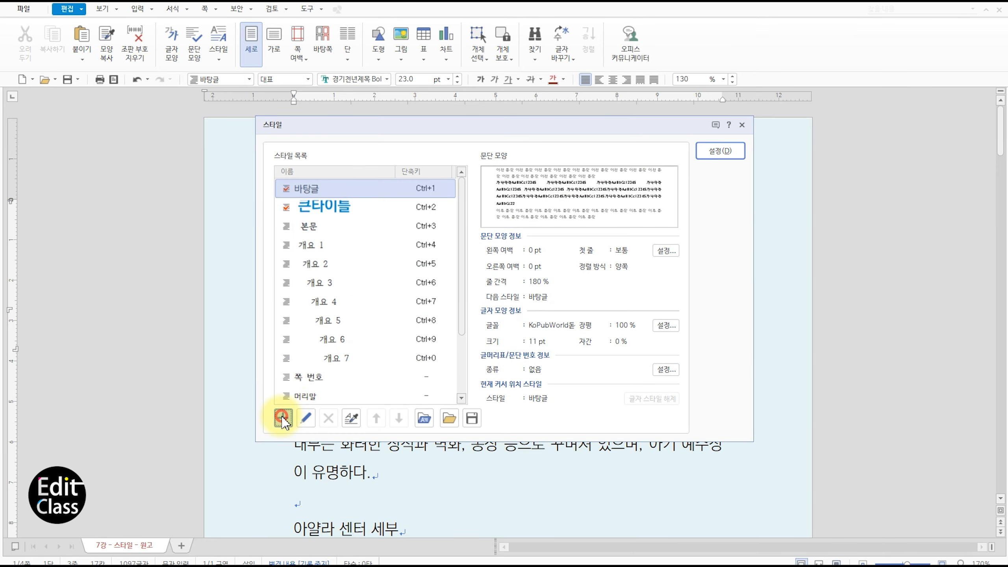
type("지명")
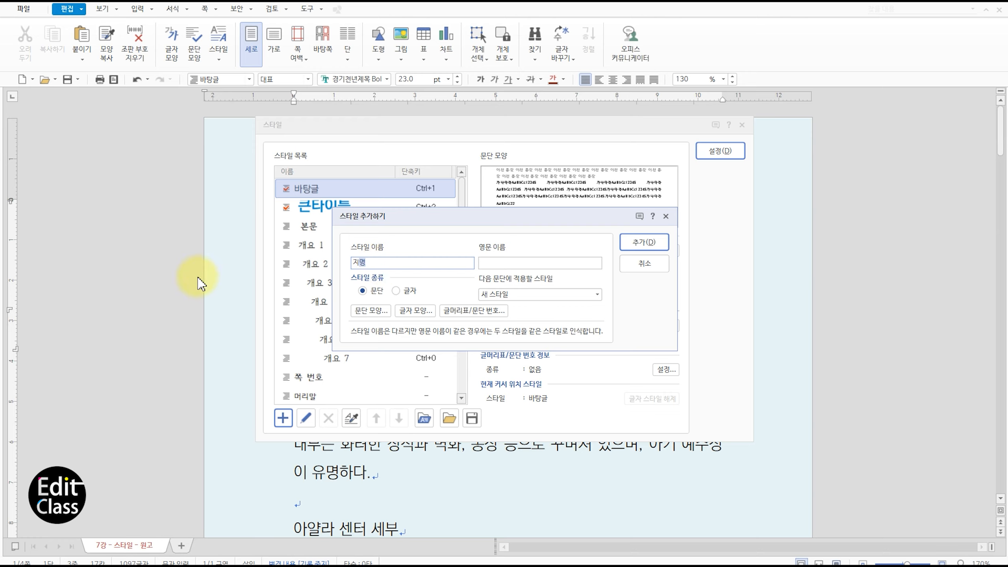
left_click(649, 241)
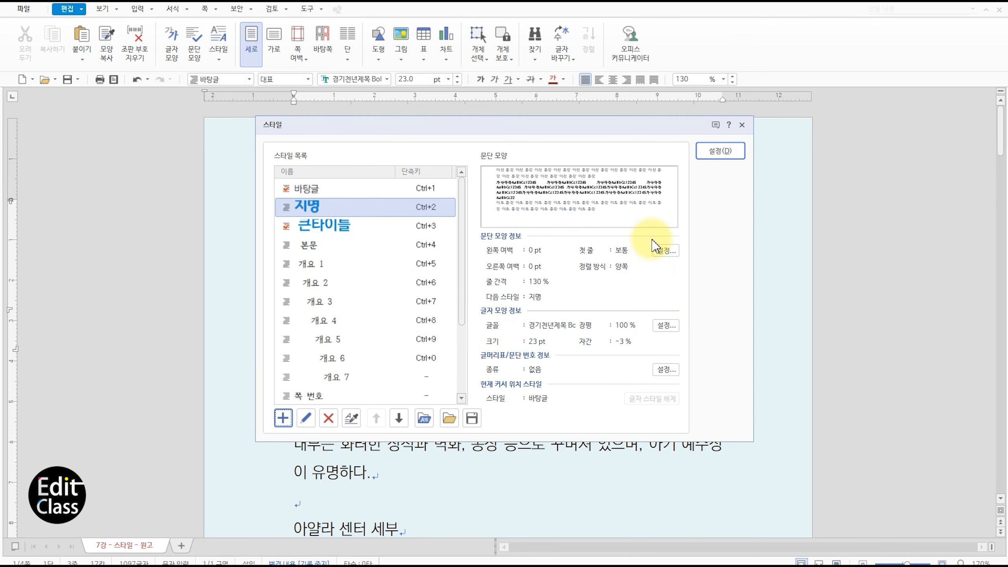
left_click(712, 147)
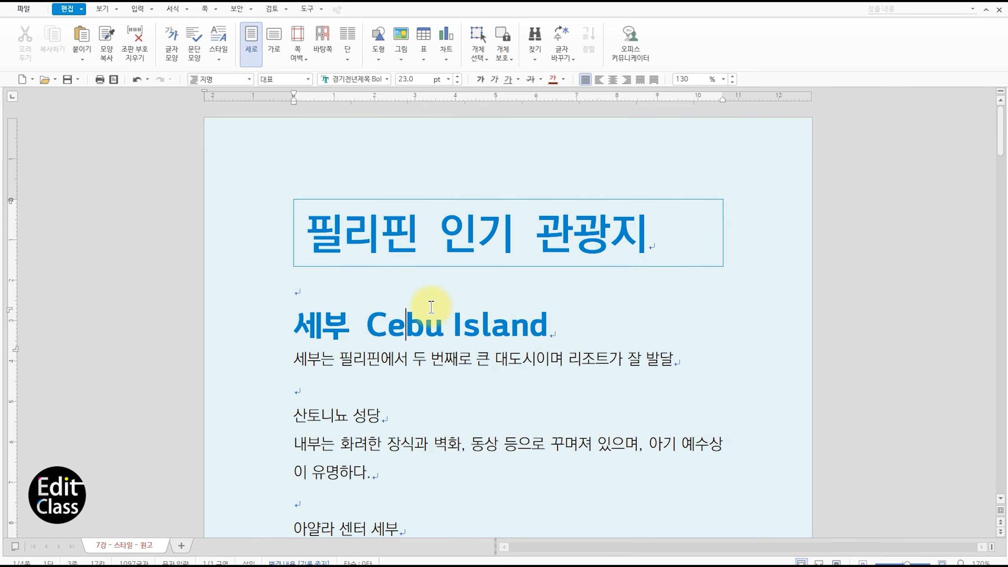
- Format the description line under the 세부 heading in KoPubWorld바탕체 Medium with -11% letter spacing and the title's blue text colour
left_click(382, 415)
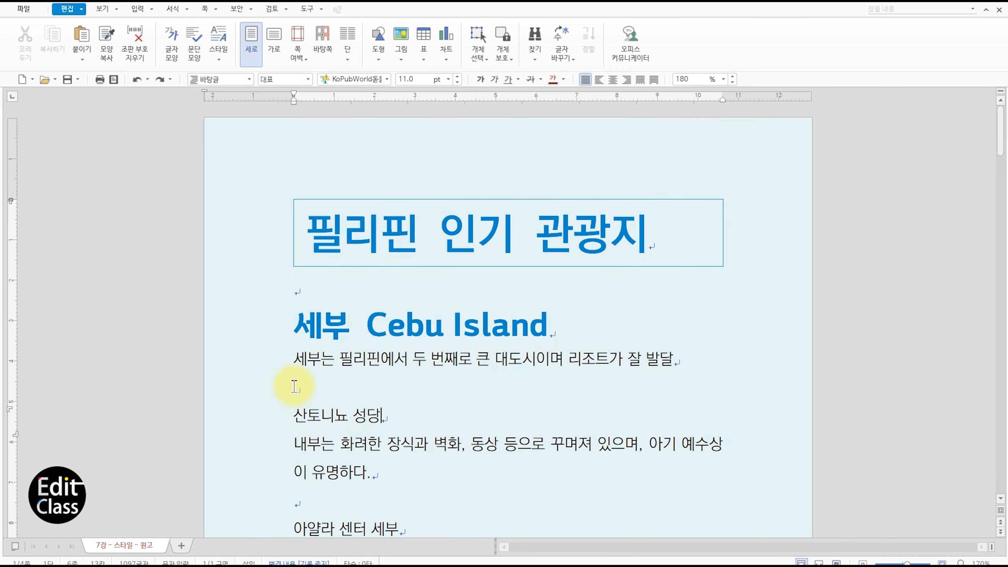
left_click_drag(295, 352, 696, 354)
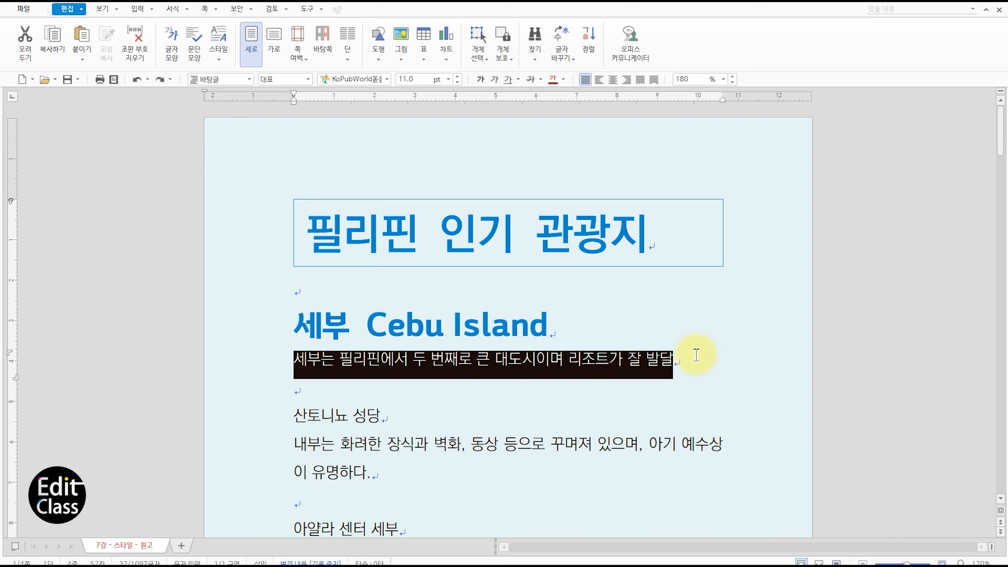
key("alt+l")
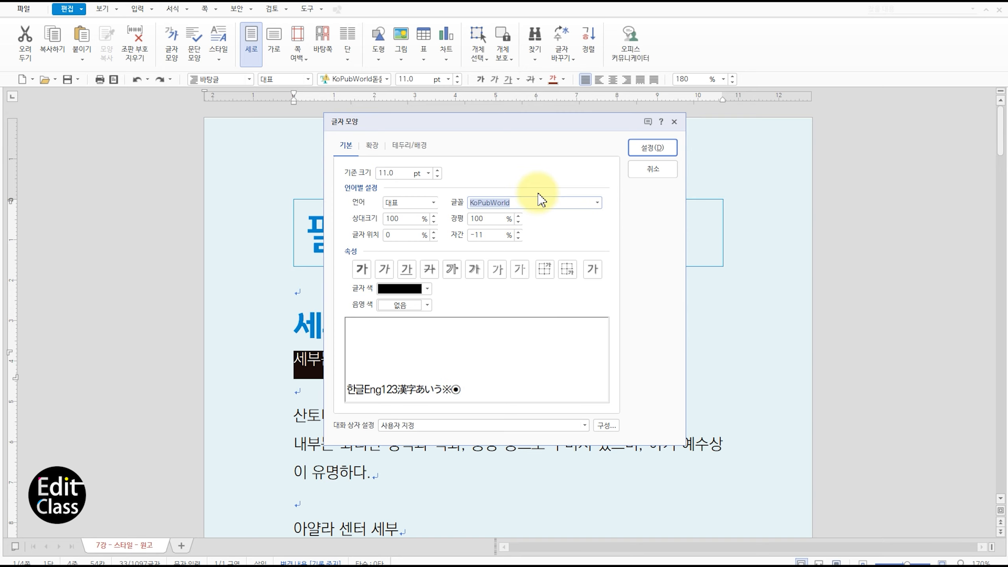
type("Ko")
key("Down")
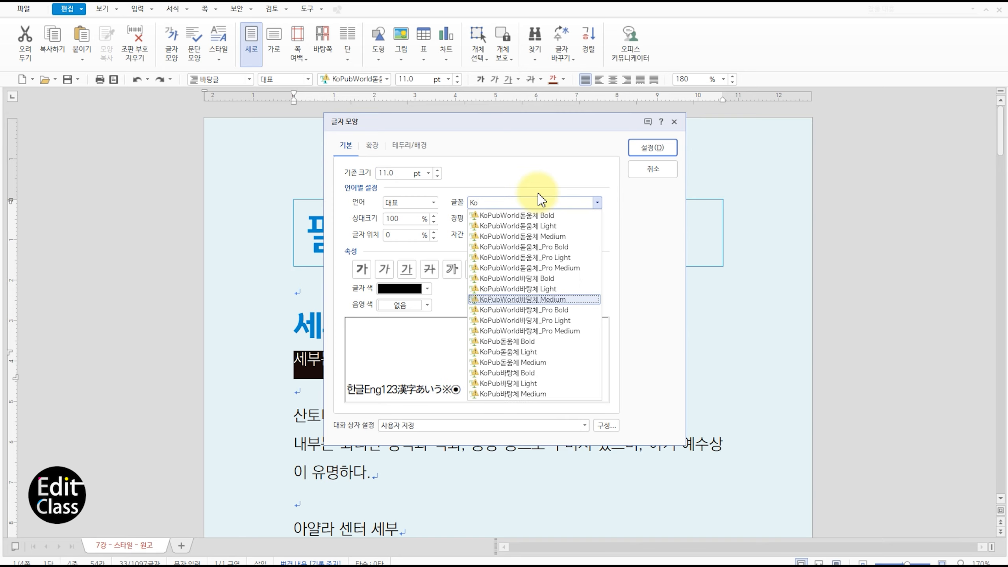
key("Return")
type("-11")
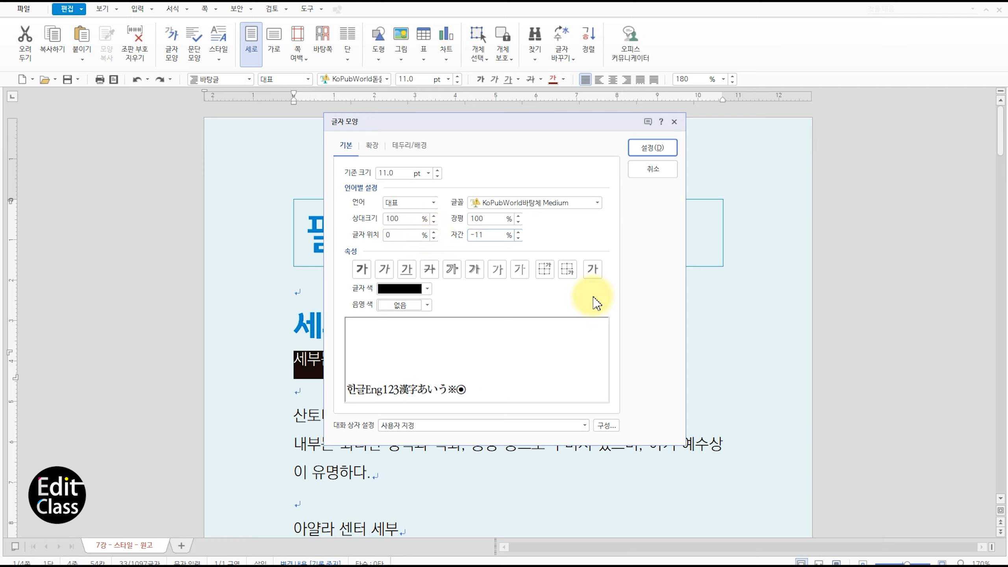
left_click(420, 289)
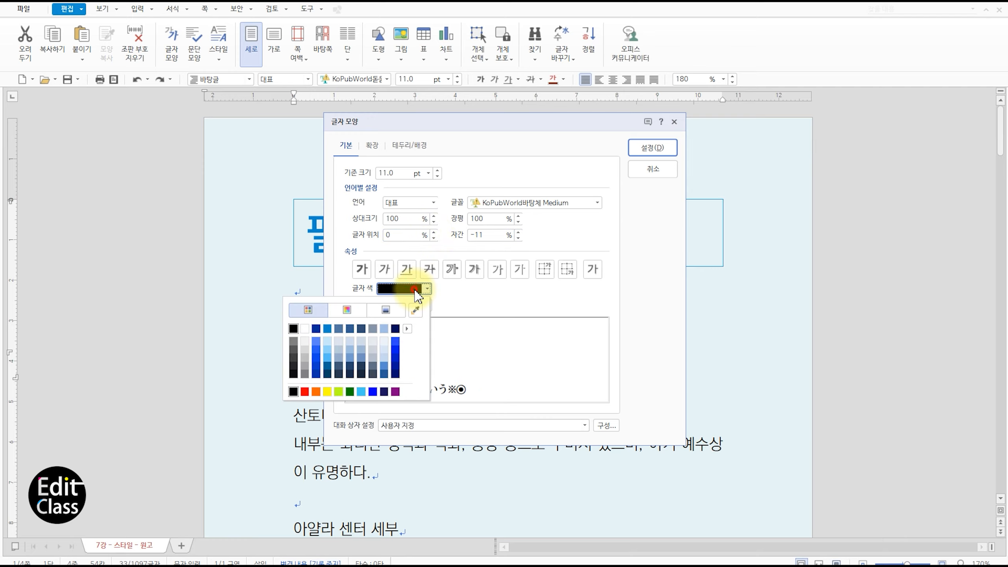
left_click(326, 328)
left_click(652, 147)
- Set the line spacing of the description line under the 세부 heading to 150%
key("alt+t")
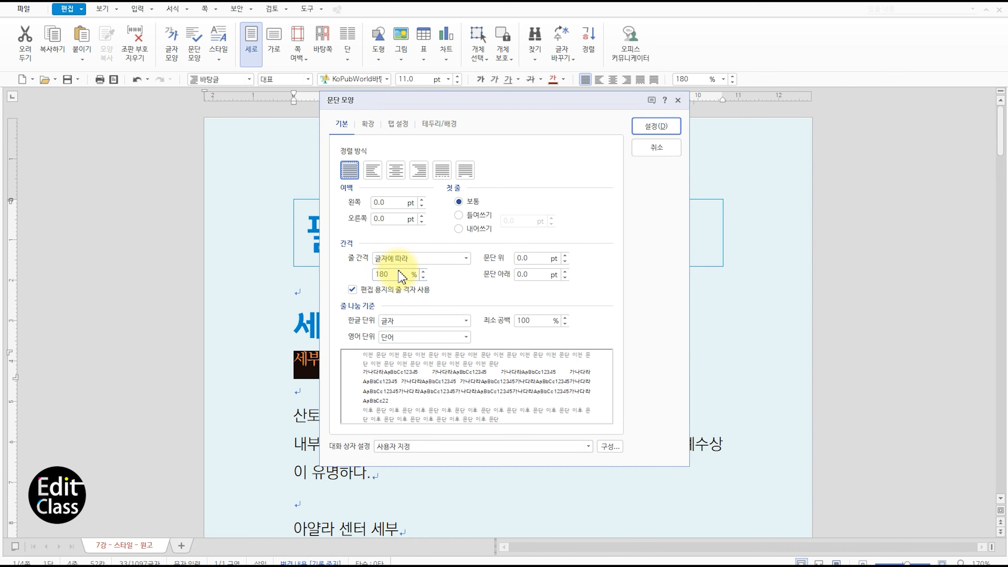
left_click_drag(398, 274, 332, 284)
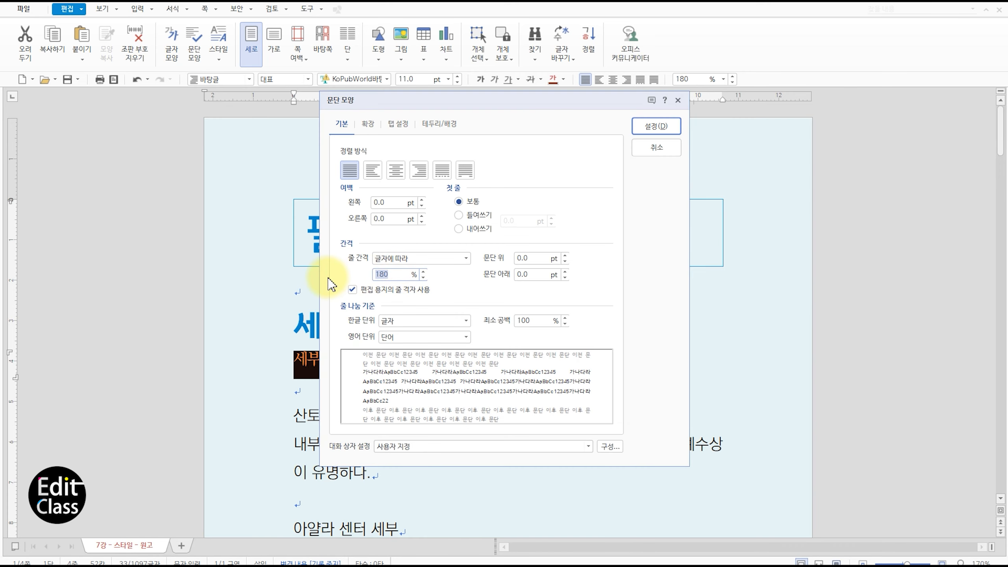
type("150")
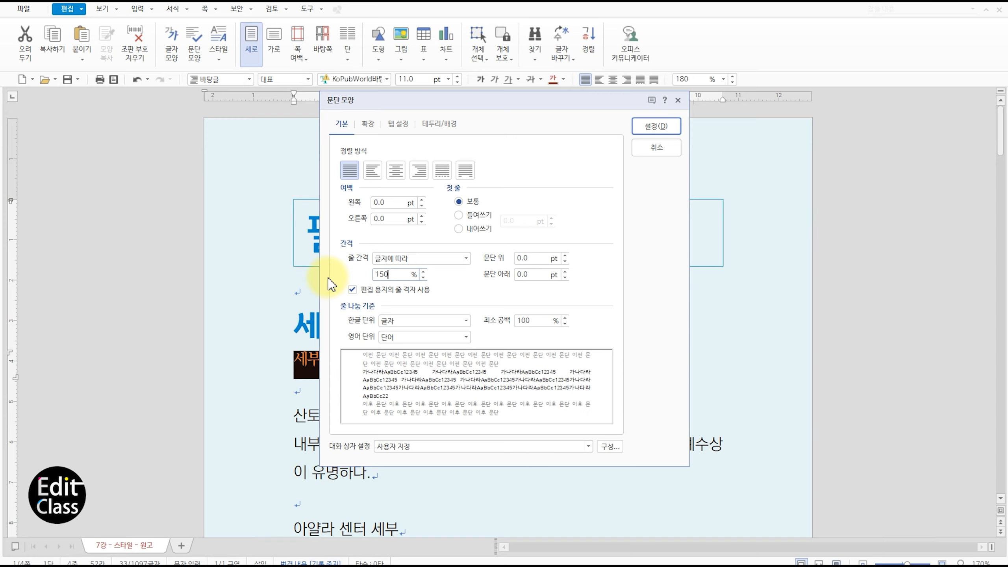
left_click(655, 127)
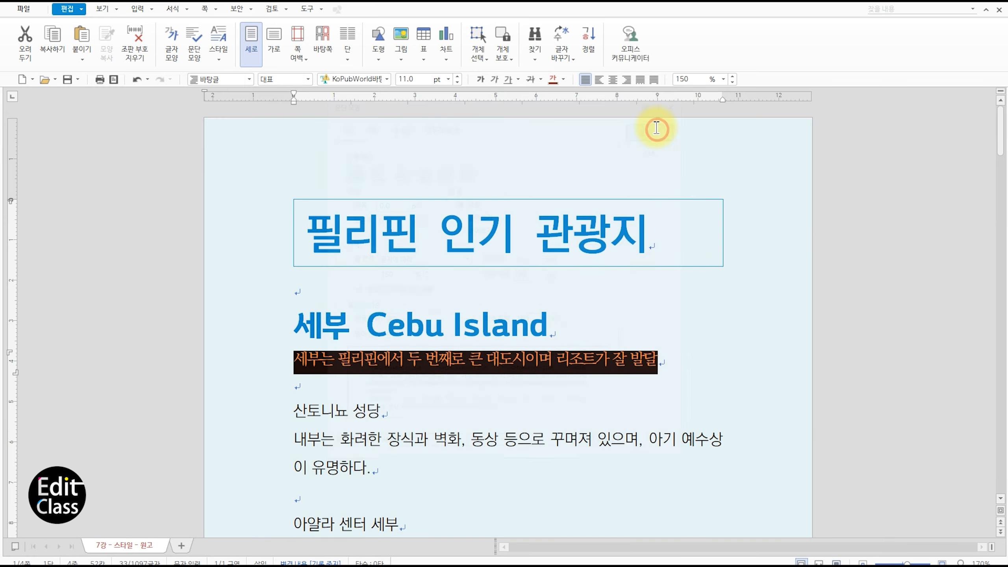
- Create a new paragraph style named 지명설명 from the description line's current formatting
left_click(458, 361)
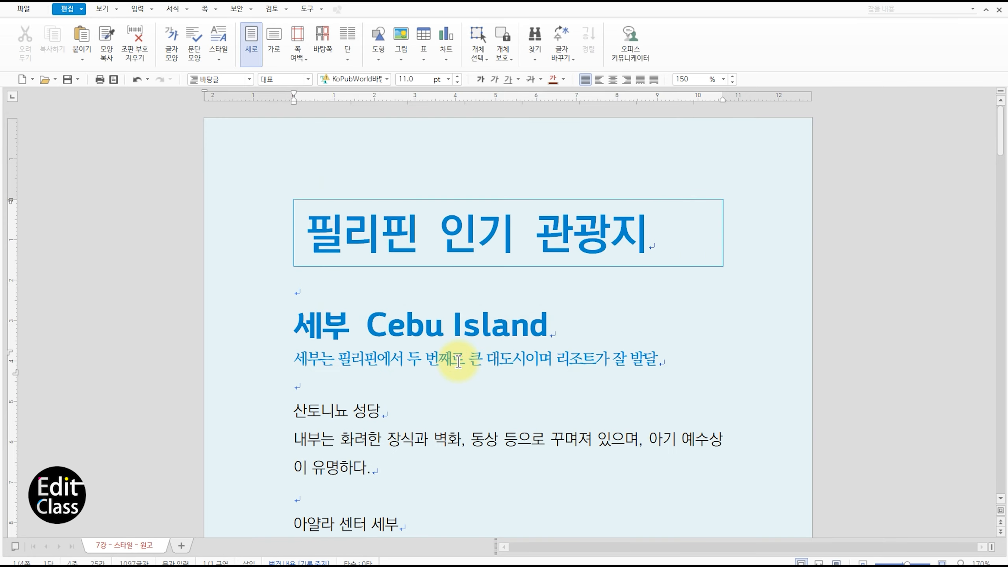
key("F6")
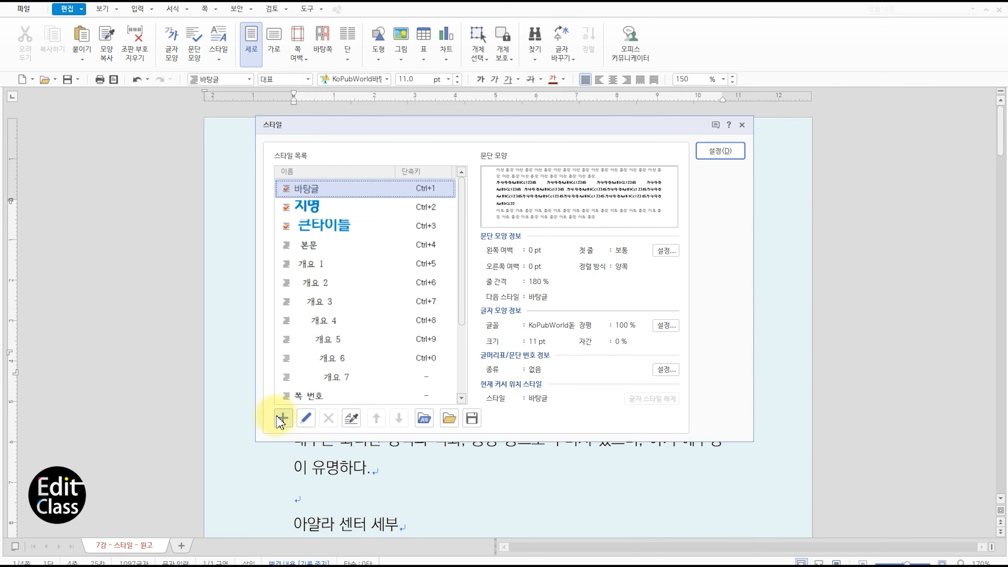
left_click(281, 418)
type("wl")
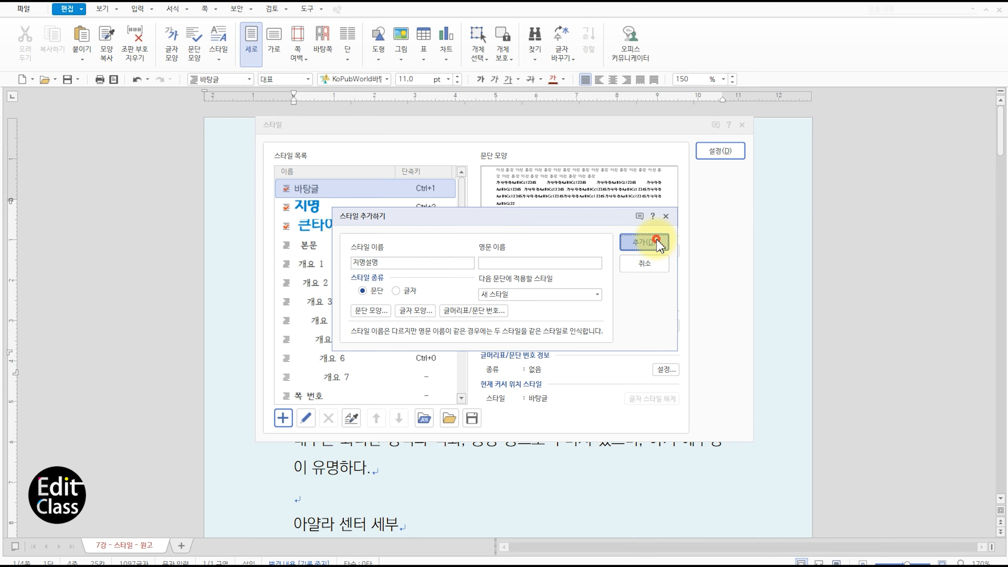
left_click(643, 242)
- Set the place name "산토니뇨 성당" to 13 pt in the KoPubWorld돋움체 Medium font
left_click_drag(286, 215, 393, 217)
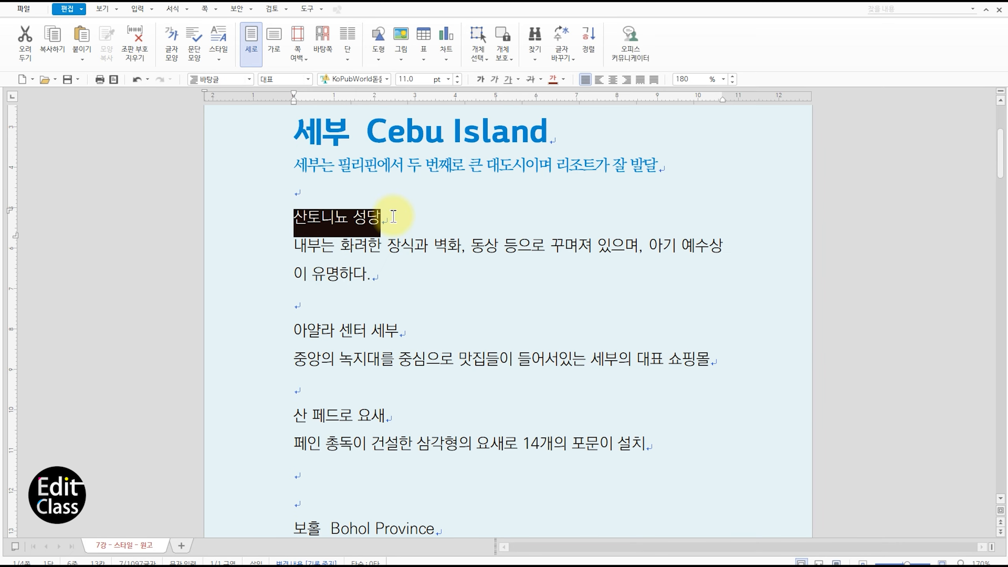
key("alt+l")
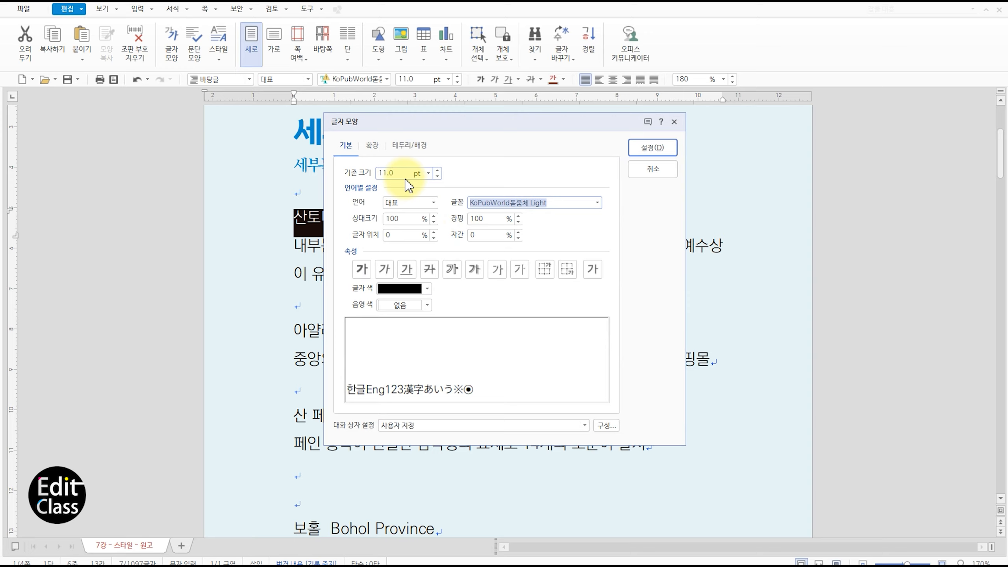
left_click(391, 169)
type("13")
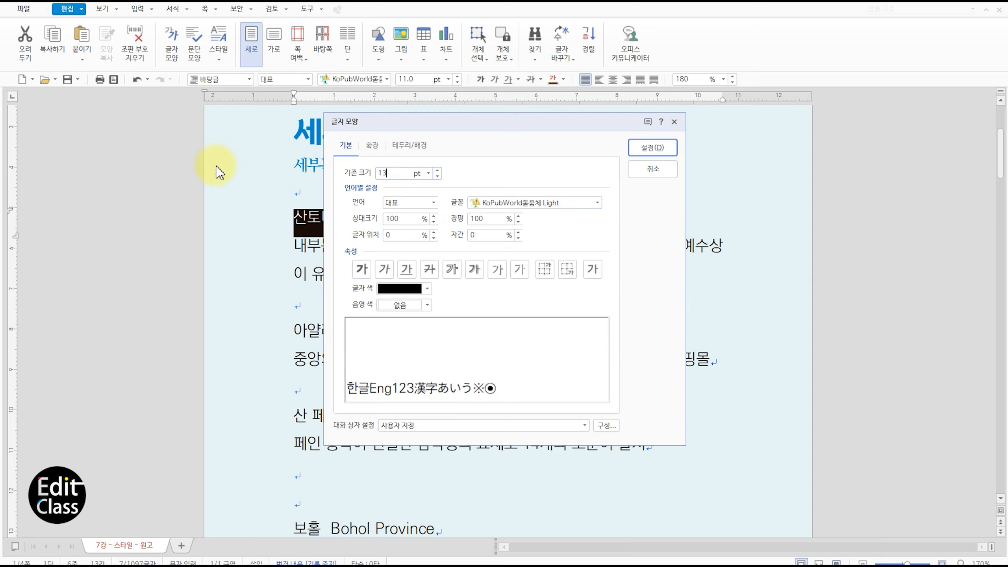
left_click(502, 202)
left_click(561, 204)
key("BackSpace")
key("BackSpace")
key("BackSpace")
key("BackSpace")
key("BackSpace")
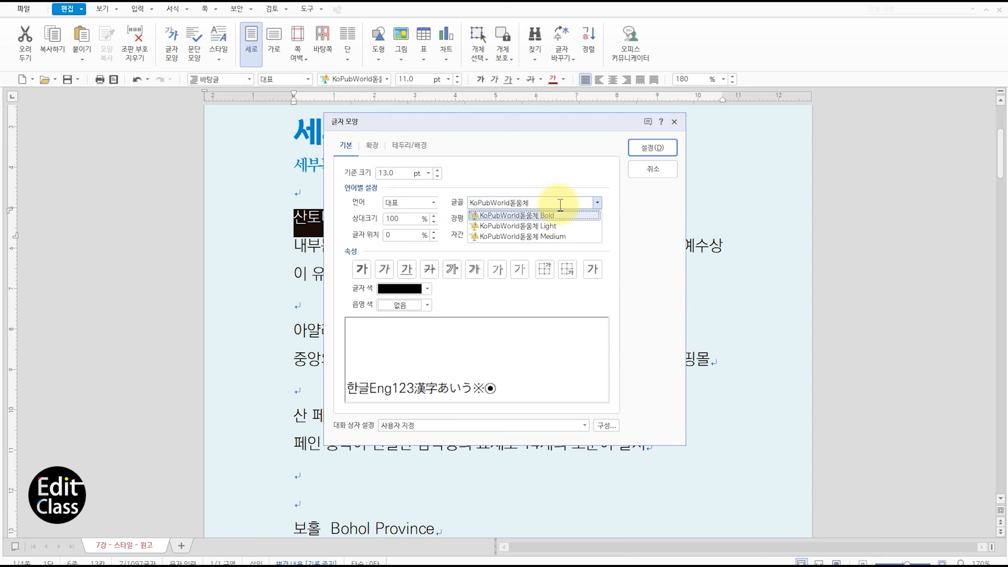
left_click(537, 237)
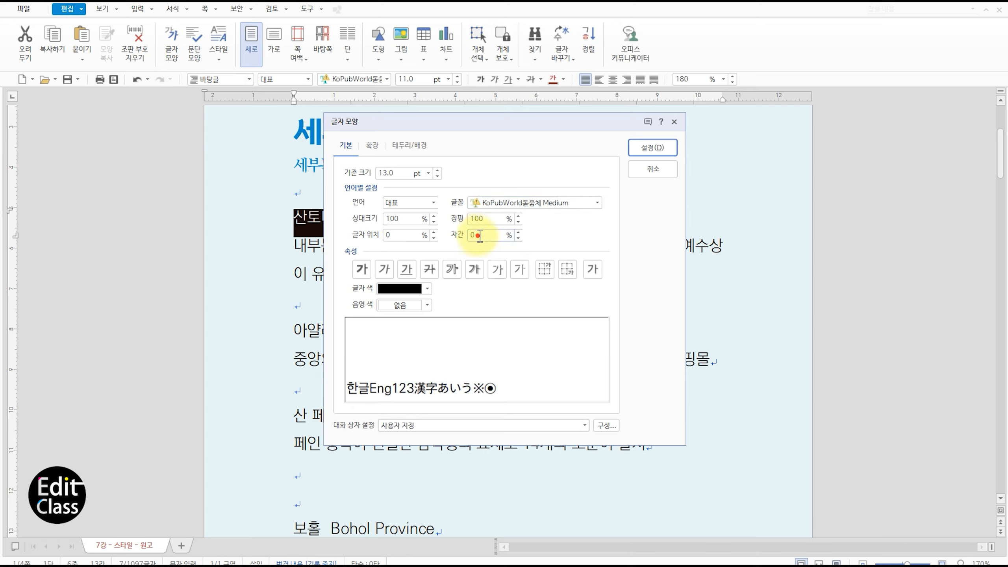
- Set the place name "산토니뇨 성당" to -3% letter spacing and the title's blue text colour
type("-3")
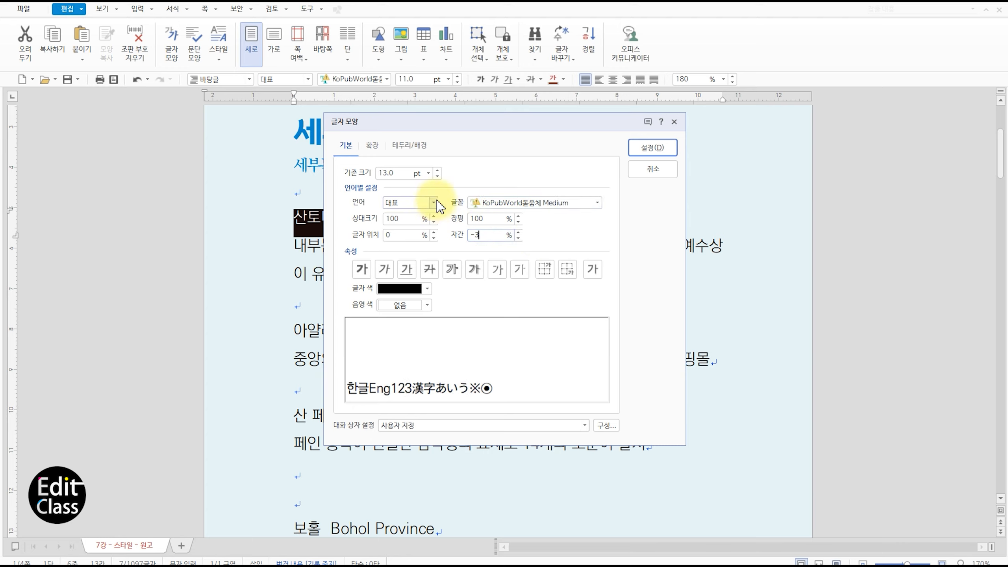
left_click(415, 289)
left_click(330, 331)
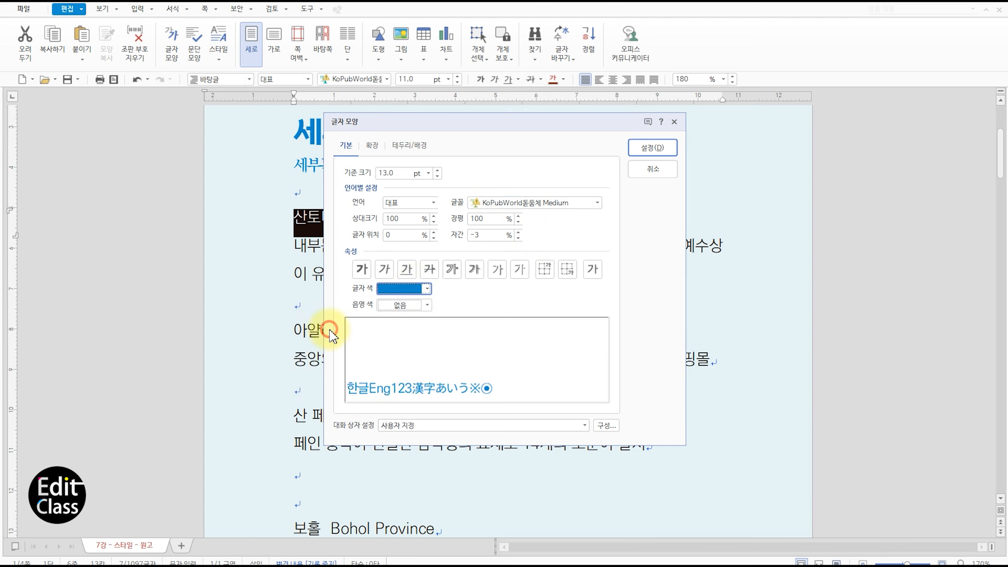
left_click(663, 158)
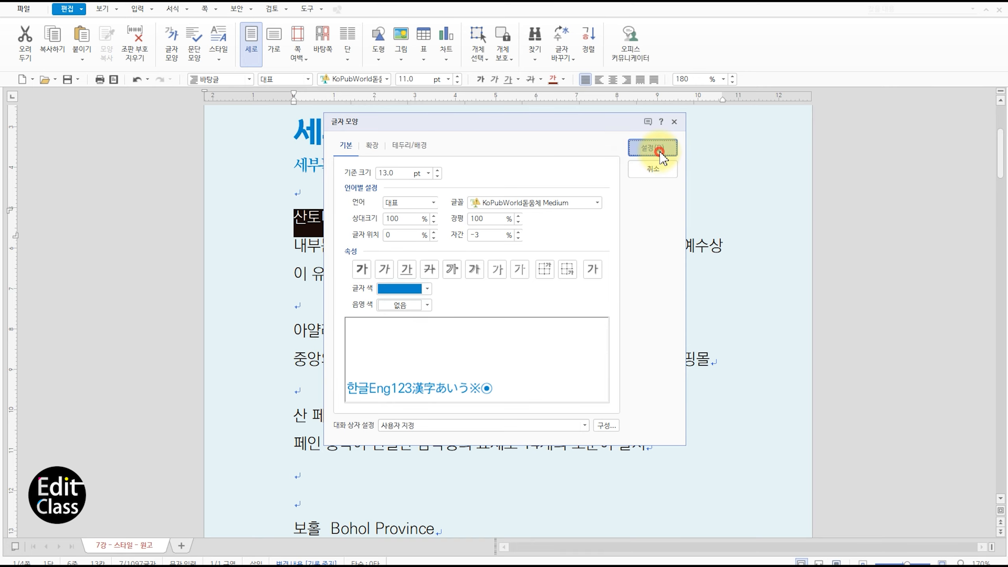
- Set the line spacing of the "산토니뇨 성당" line to 150%
key("alt+t")
double_click(393, 274)
type("150")
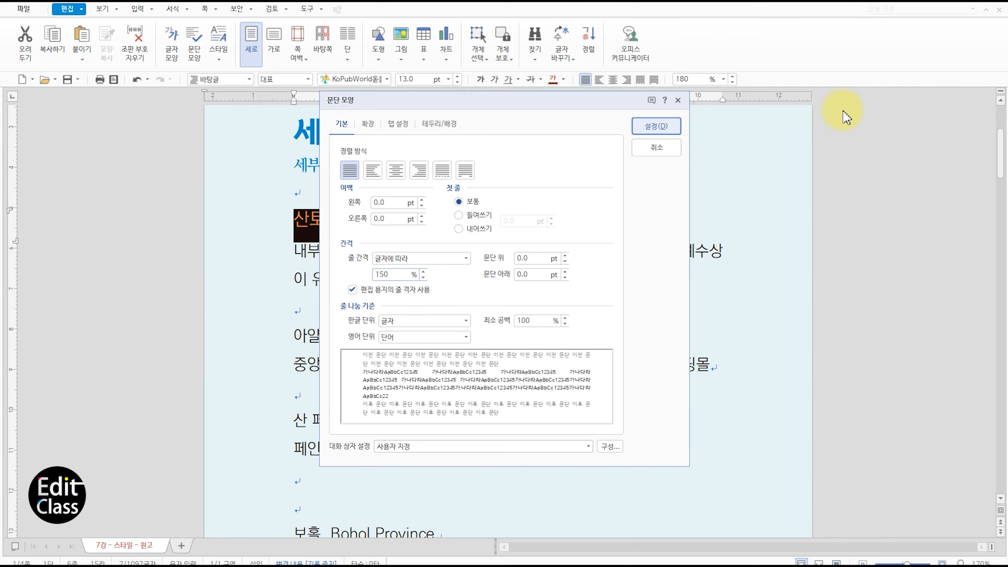
left_click(658, 126)
- Create a new paragraph style named 관광지 from the current formatting of "산토니뇨 성당" and apply it there
key("F6")
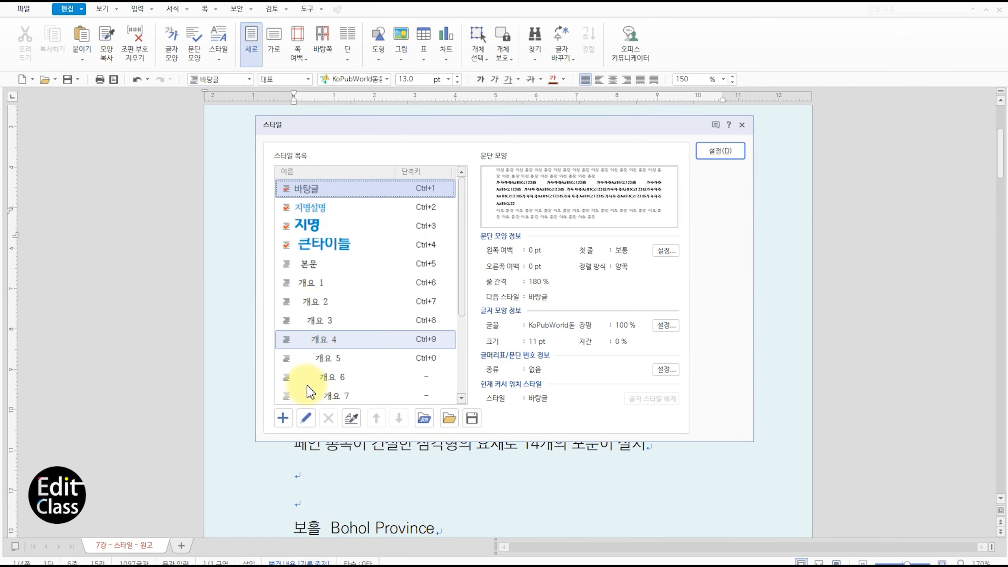
left_click(283, 418)
type("괄")
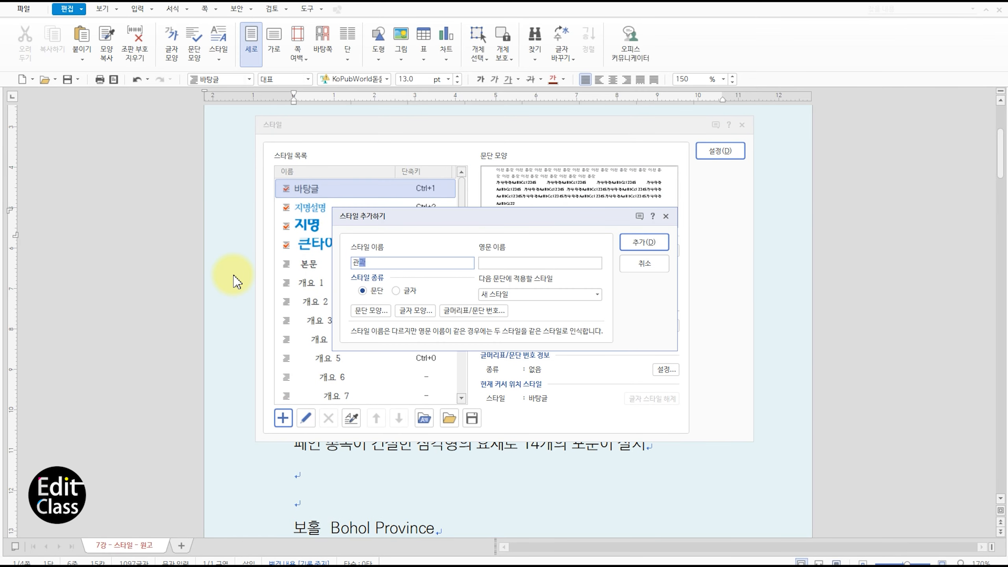
key("Return")
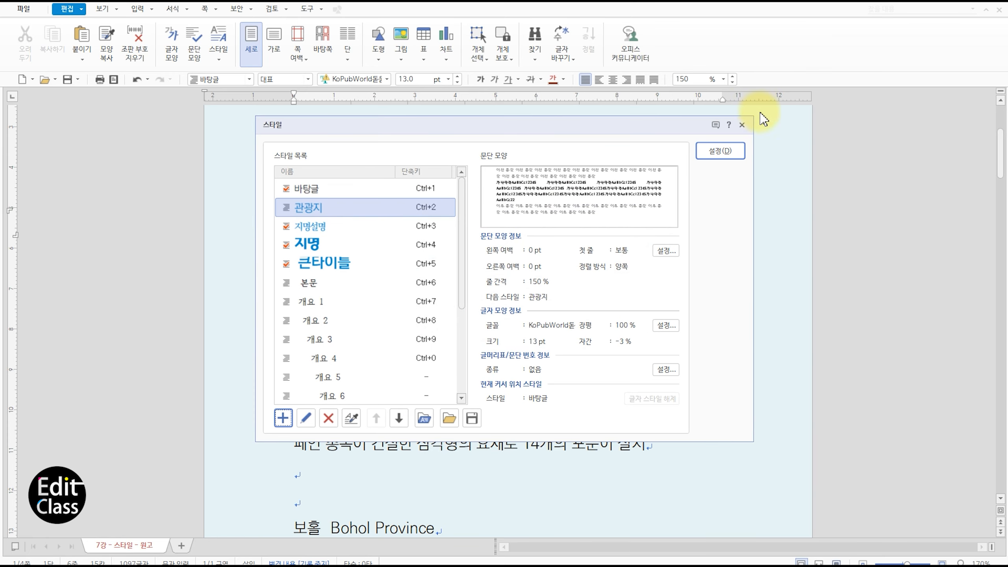
left_click(720, 151)
- Format the description under 산토니뇨 성당 in 11 pt KoPubWorld돋움체 Light with -5% letter spacing and a dark grey text colour
left_click_drag(371, 274, 273, 254)
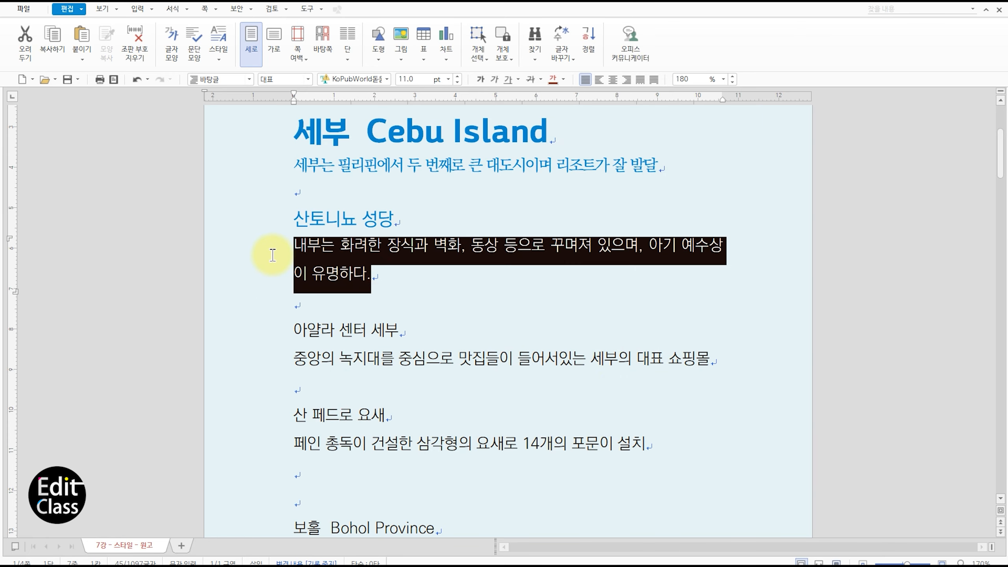
key("alt+l")
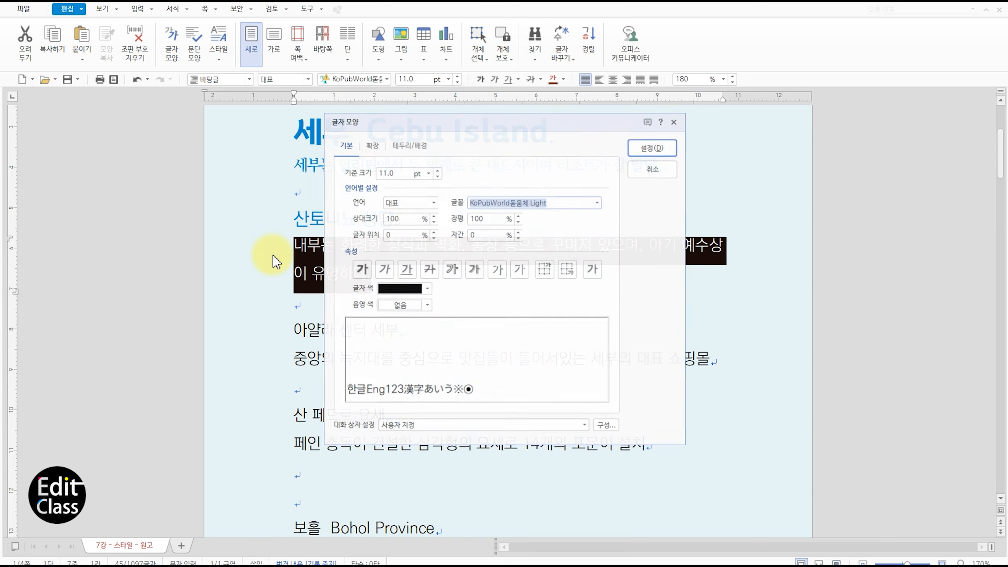
type("11")
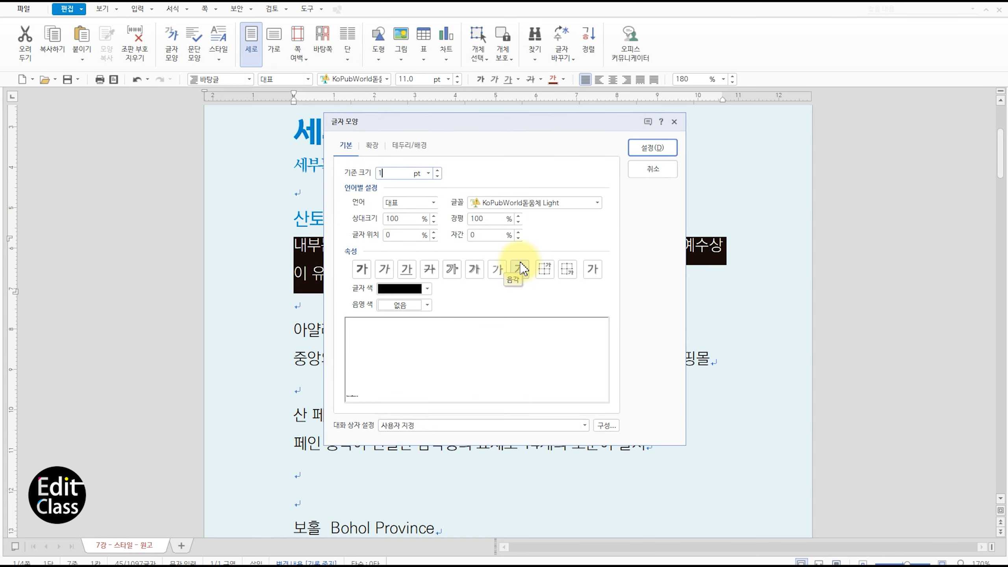
left_click(570, 200)
left_click(500, 234)
key("BackSpace")
type("-5")
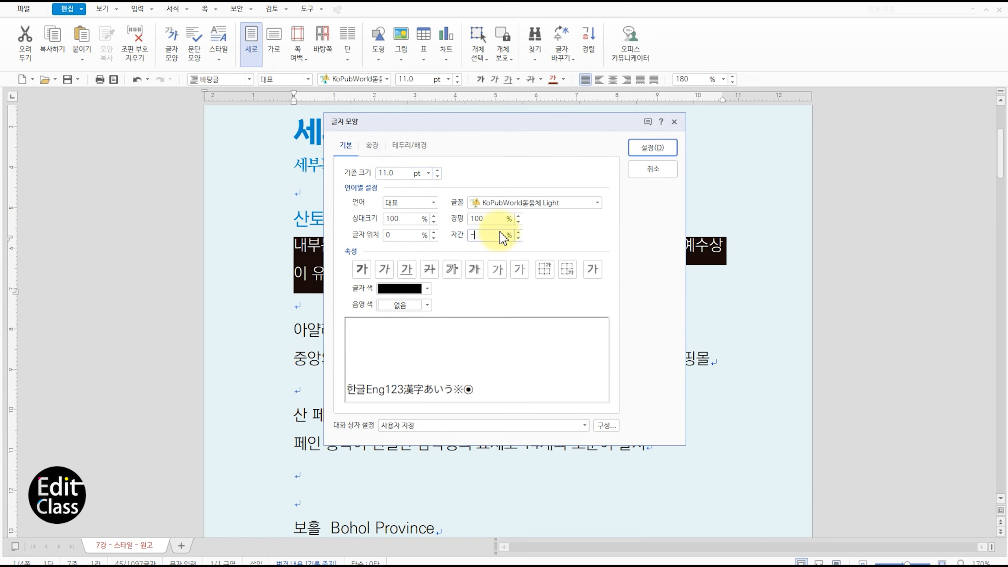
left_click(397, 289)
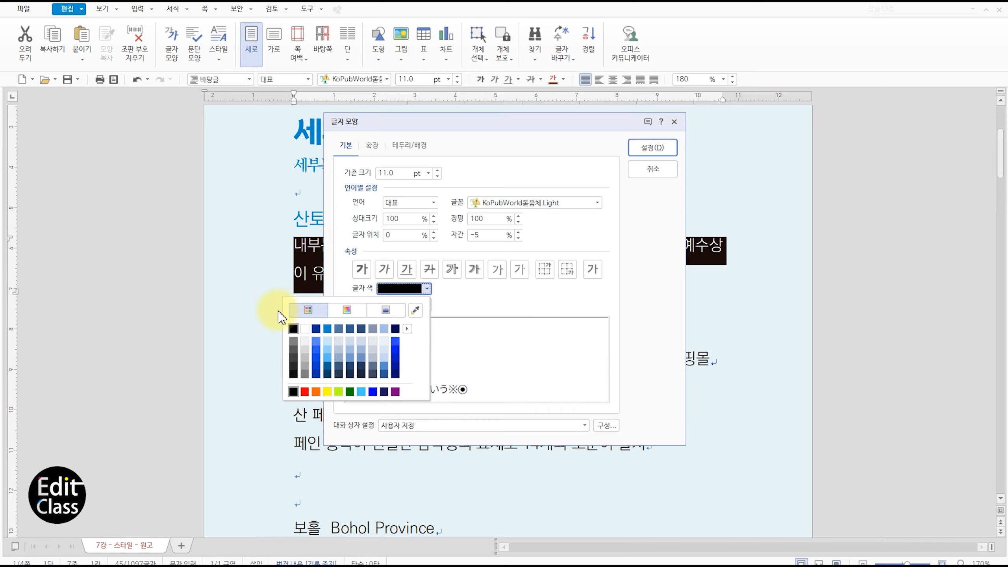
left_click(293, 358)
left_click(651, 149)
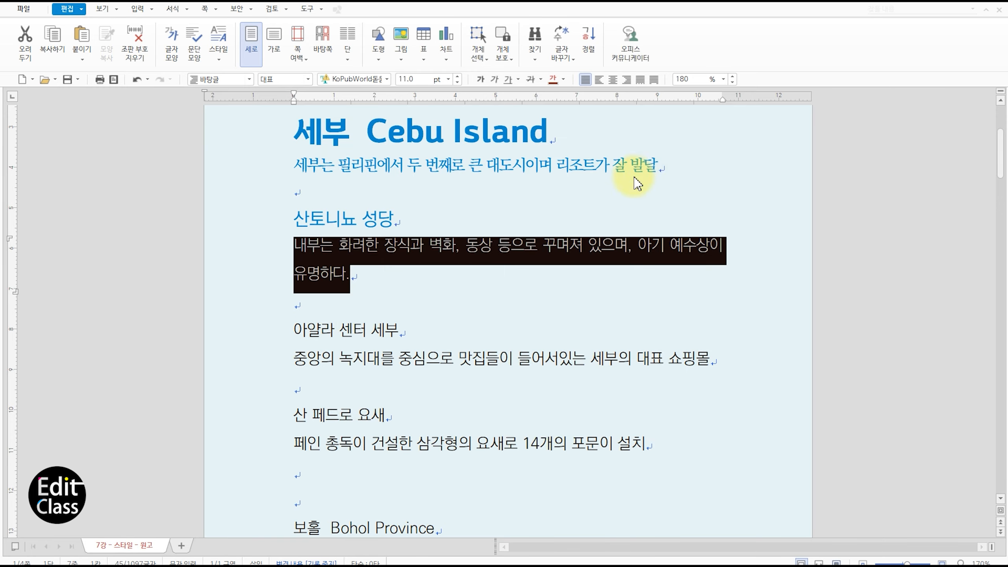
- Set the line spacing of the description under 산토니뇨 성당 to 140%
key("alt+t")
double_click(393, 273)
type("140")
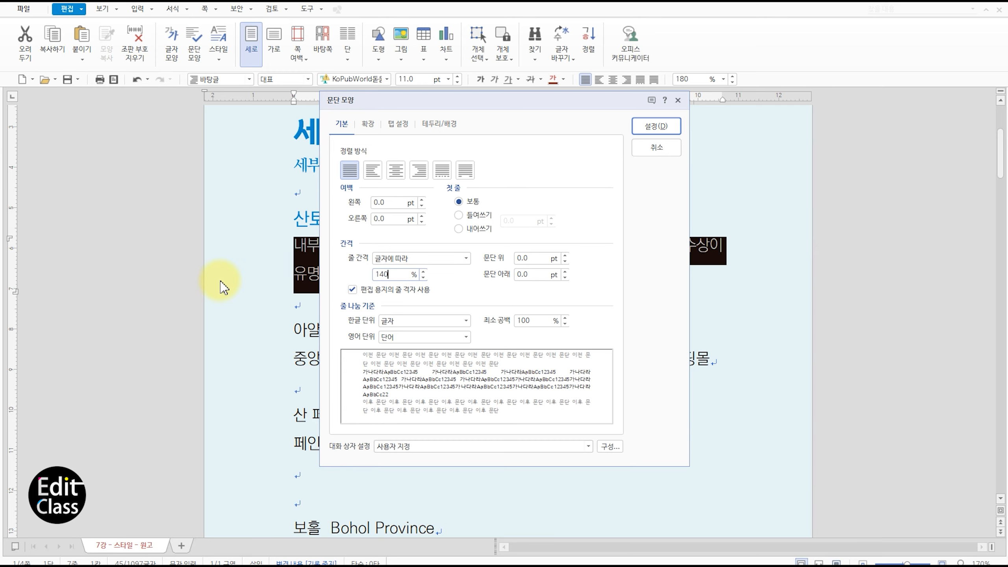
key("Return")
- Create a new paragraph style named 관광지설명 from the description's current formatting and apply it to that paragraph
left_click(396, 250)
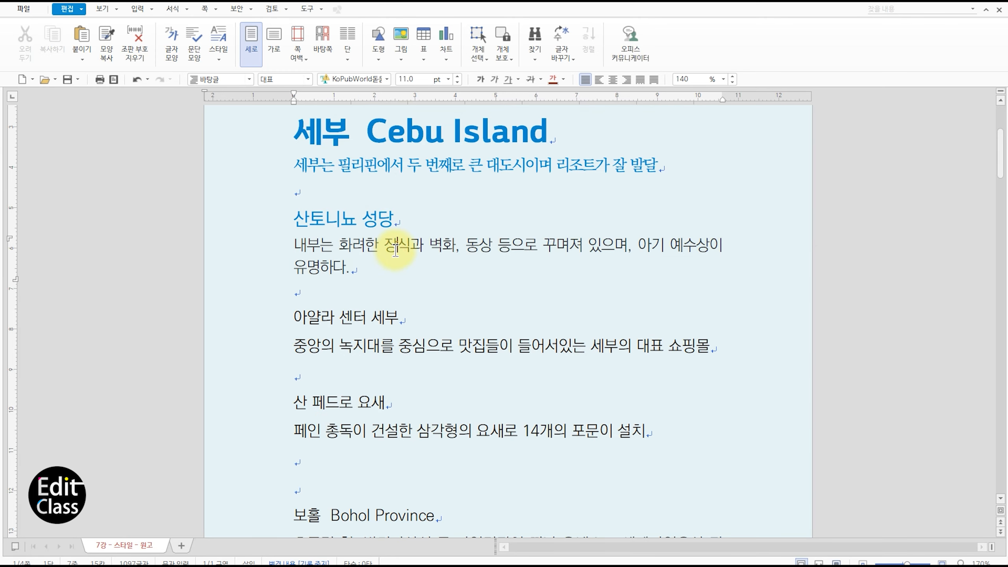
key("F6")
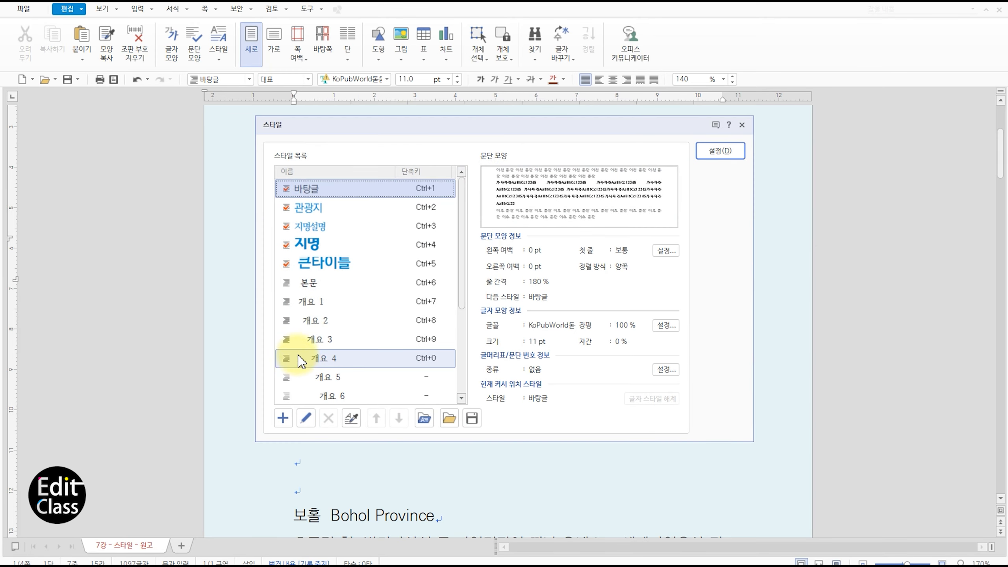
left_click(283, 417)
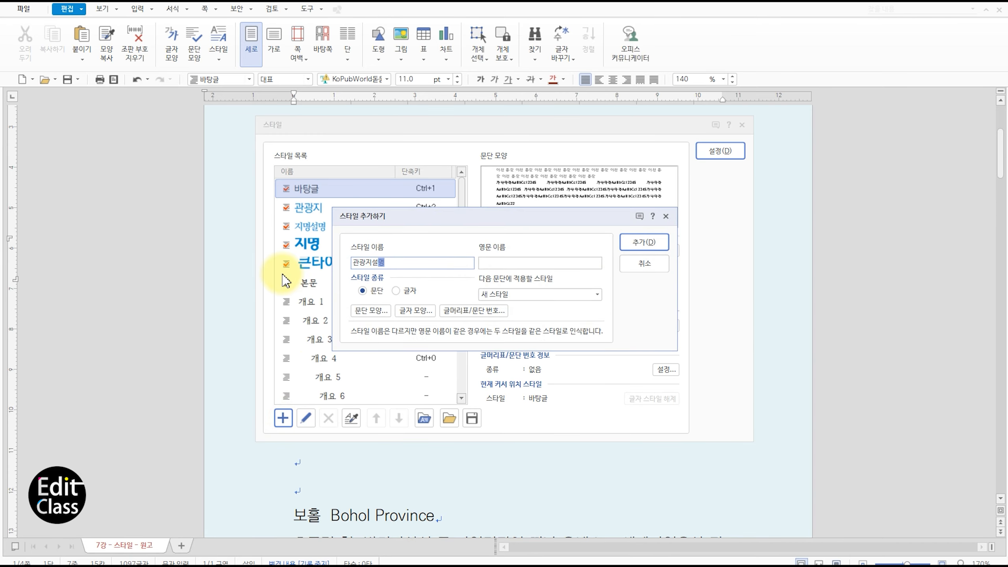
key("Return")
key("Return")
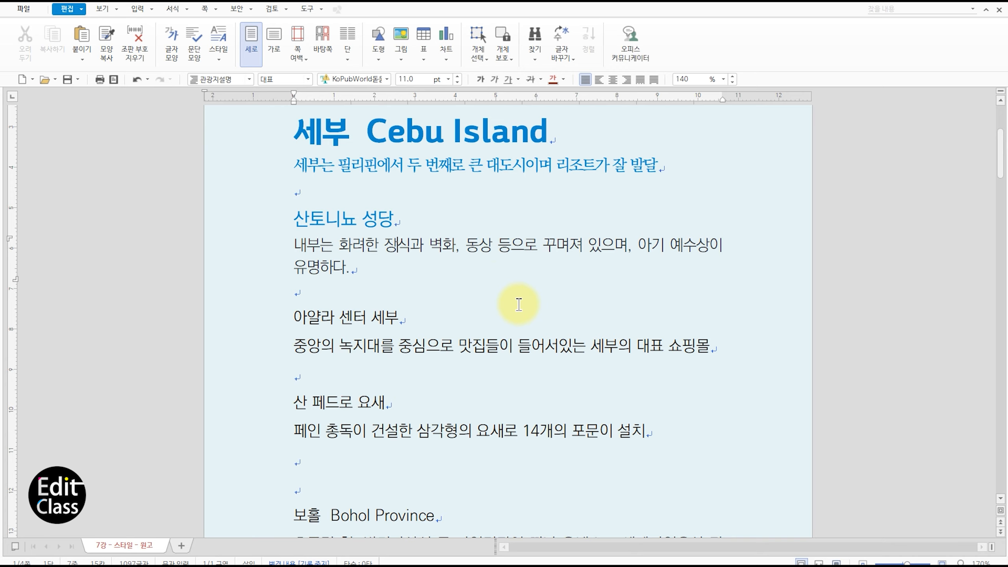
- Apply the 관광지 style to the attraction name "아얄라 센터 세부"
scroll(518, 304, "up", 3)
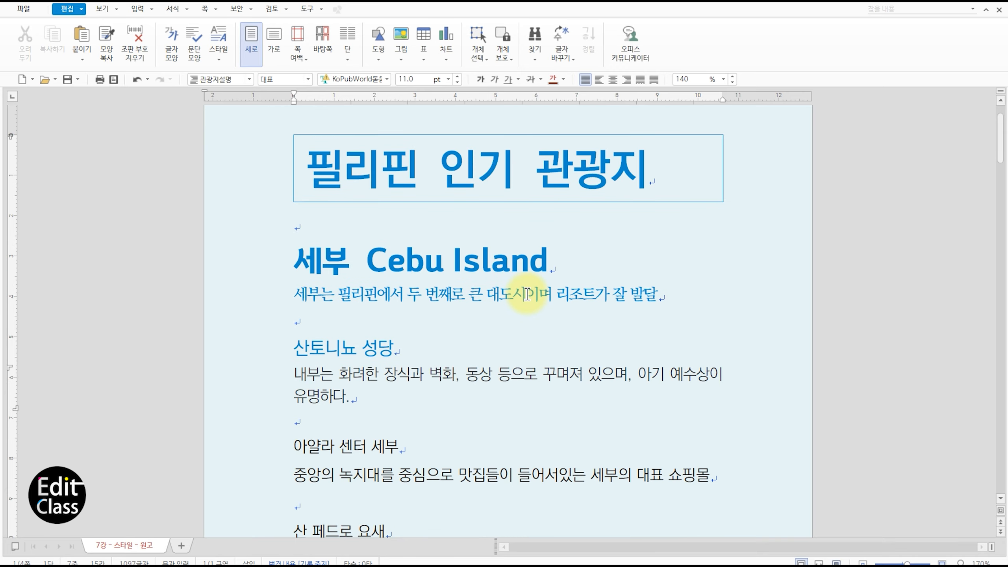
scroll(526, 295, "down", 2)
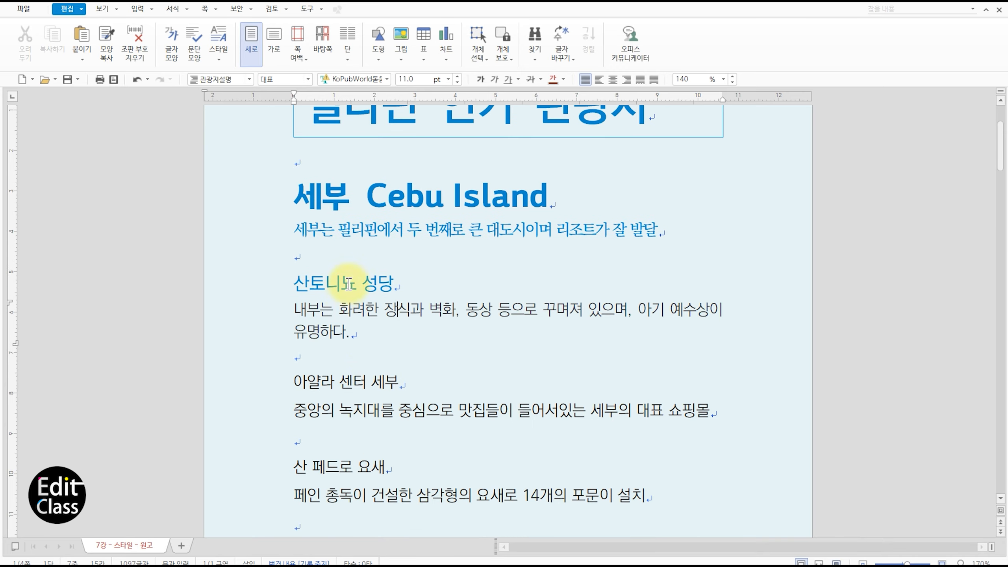
double_click(349, 383)
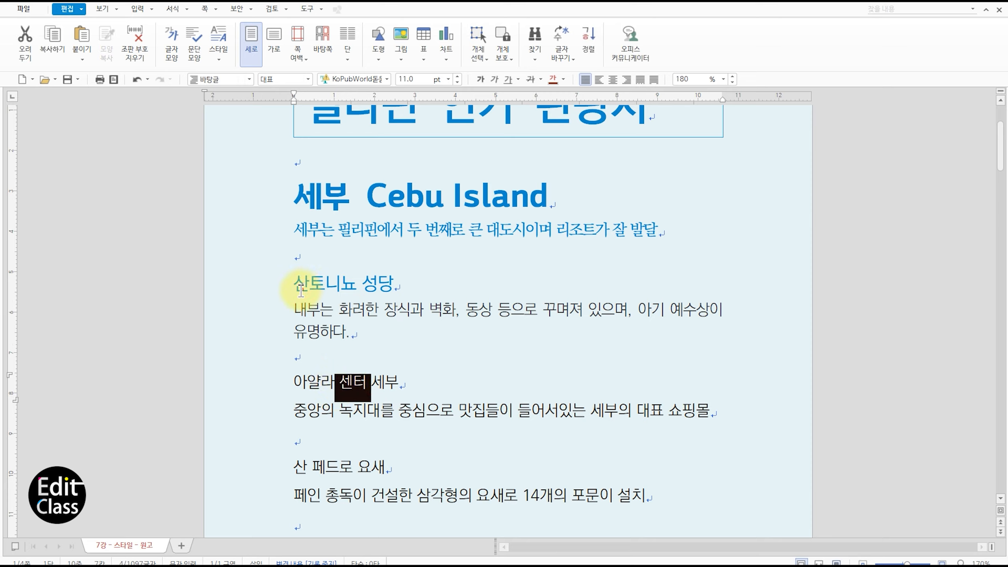
left_click_drag(303, 290, 335, 286)
left_click_drag(351, 380, 298, 390)
left_click(326, 380)
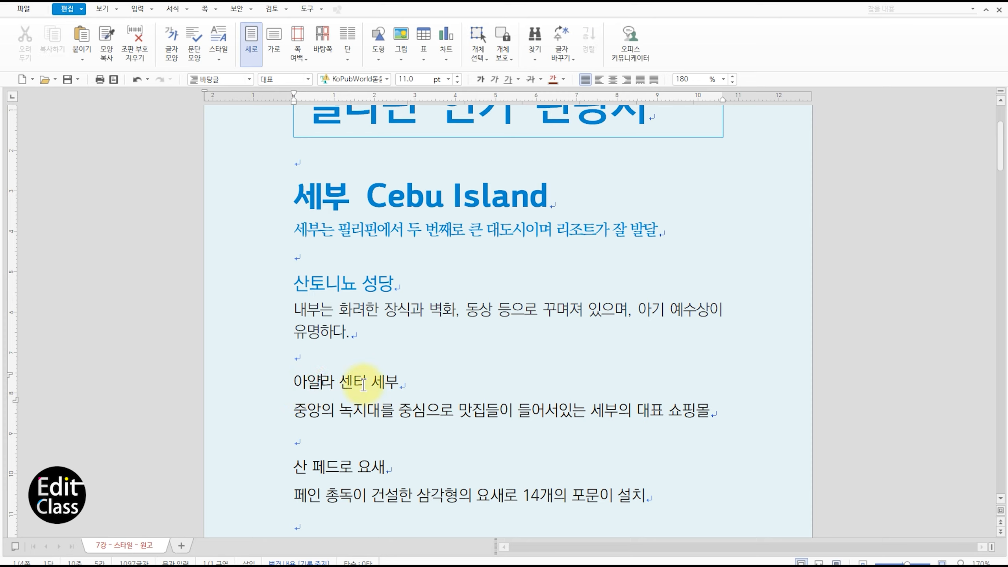
key("F6")
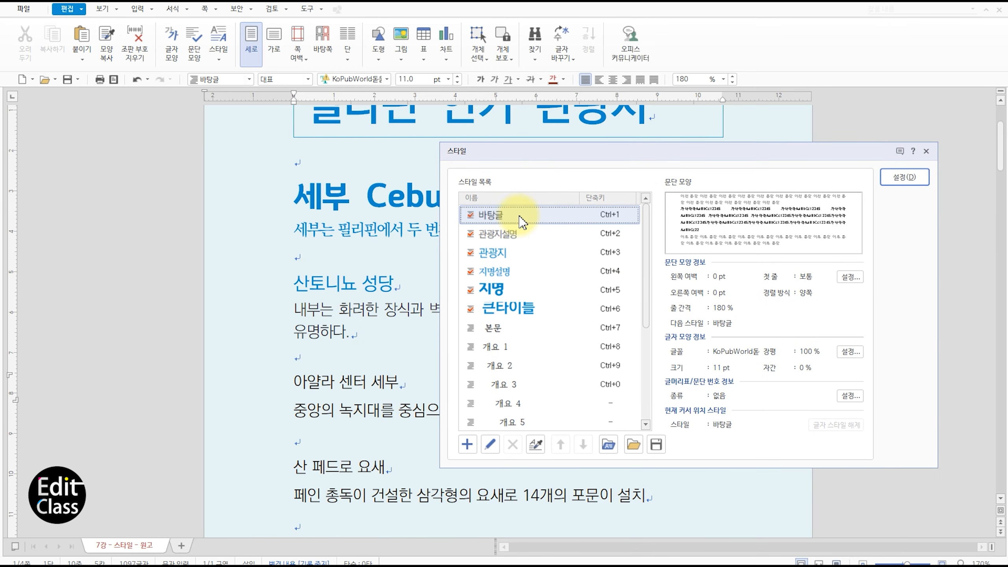
left_click(493, 253)
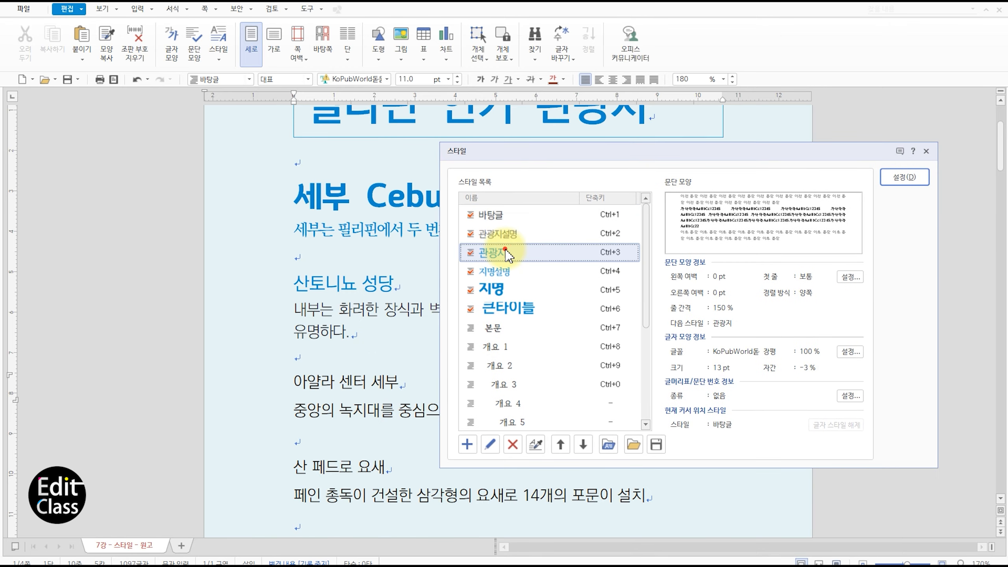
left_click(903, 175)
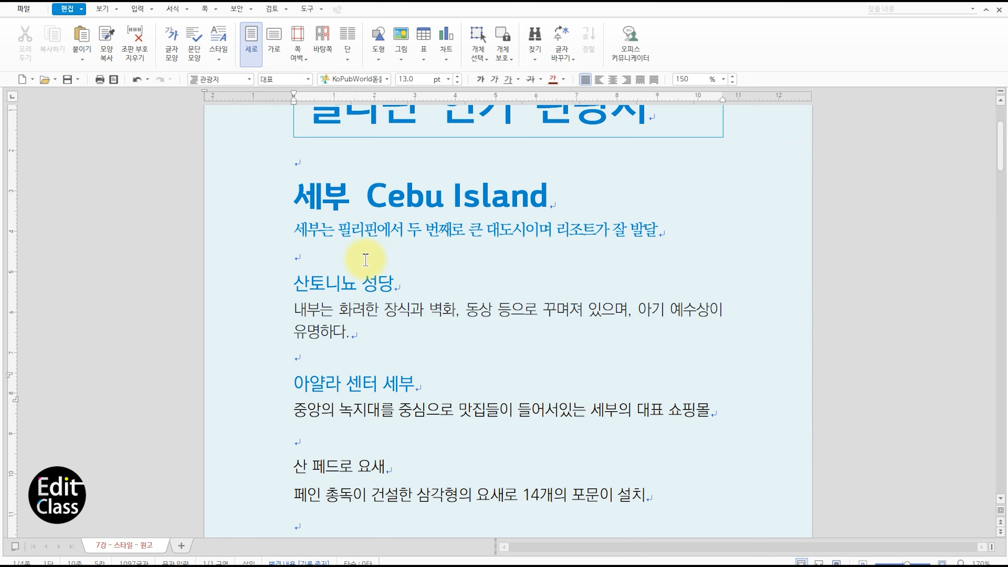
- Show the style list as a task pane beside the document
left_click(348, 283)
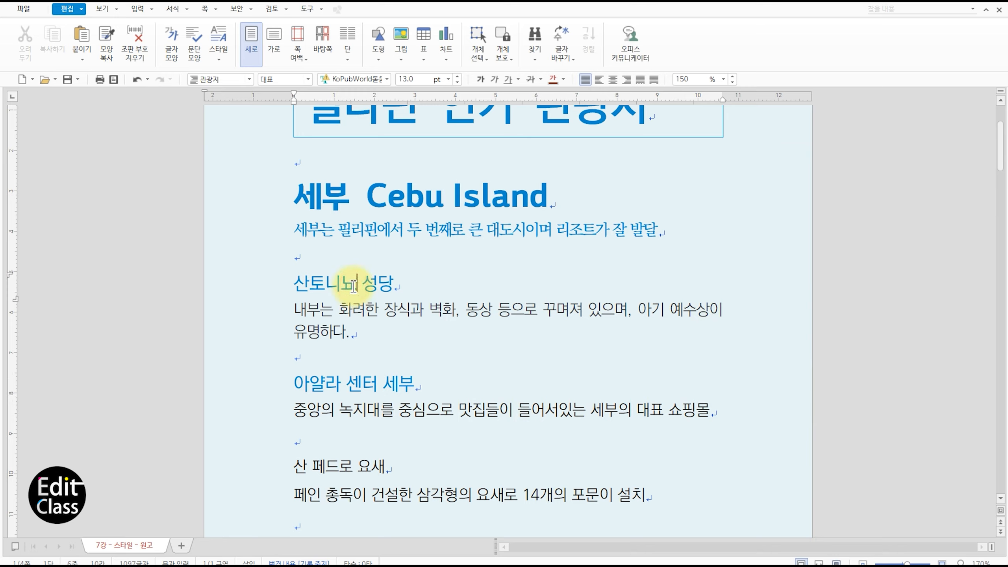
left_click(383, 385)
left_click(102, 9)
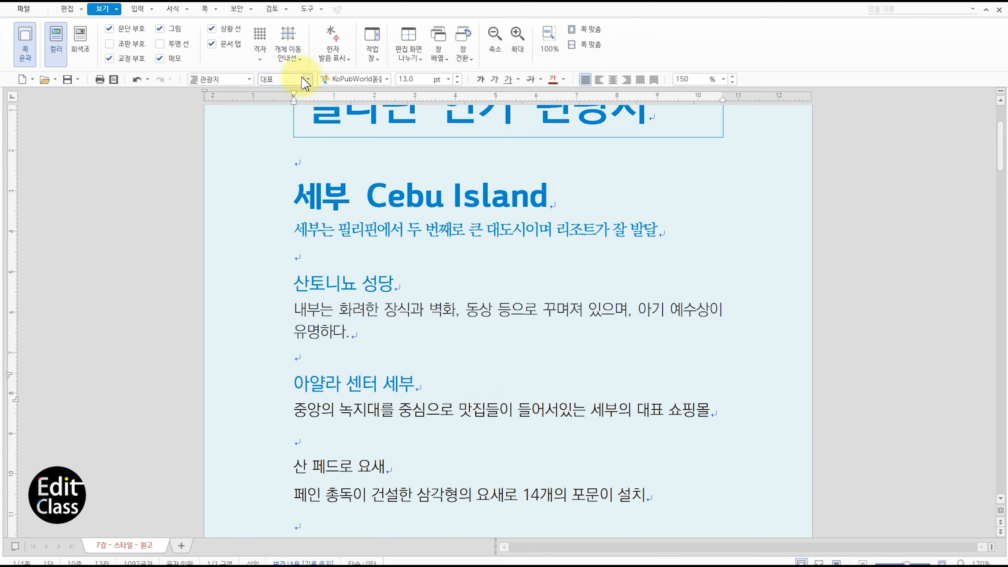
left_click(372, 57)
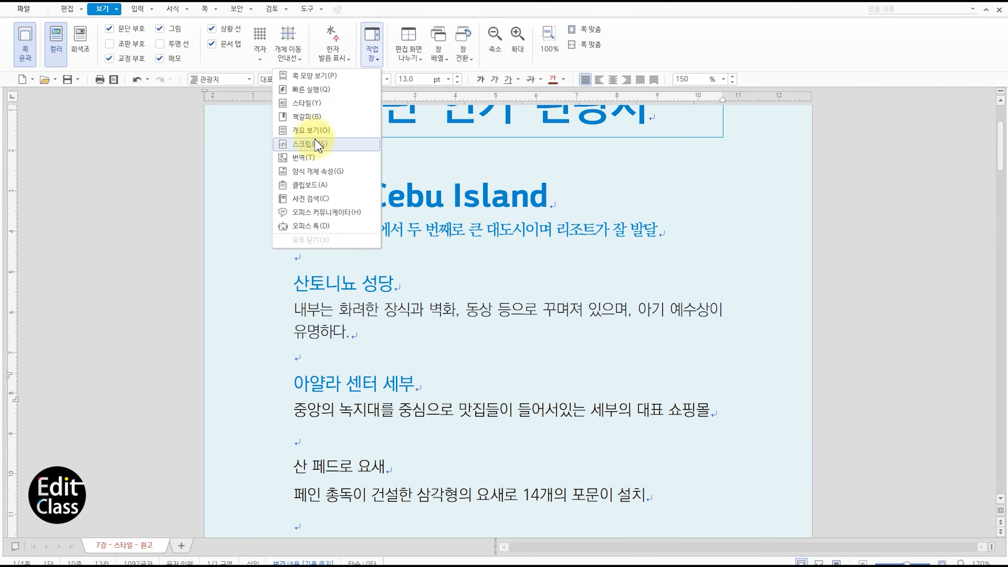
left_click(313, 103)
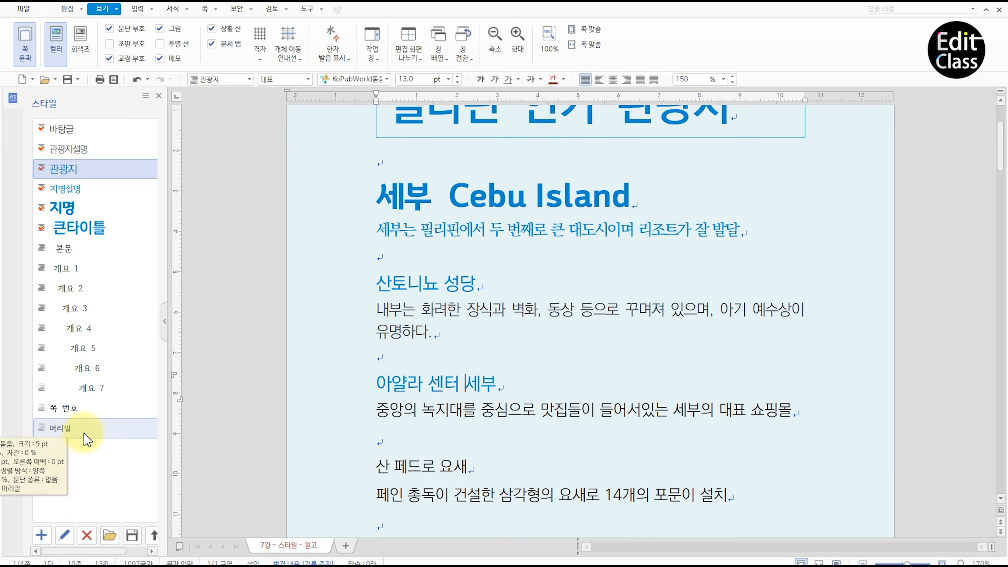
- Apply the 관광지 style to the attraction name "산 페드로 요새" and close the style settings dialog
left_click(446, 472)
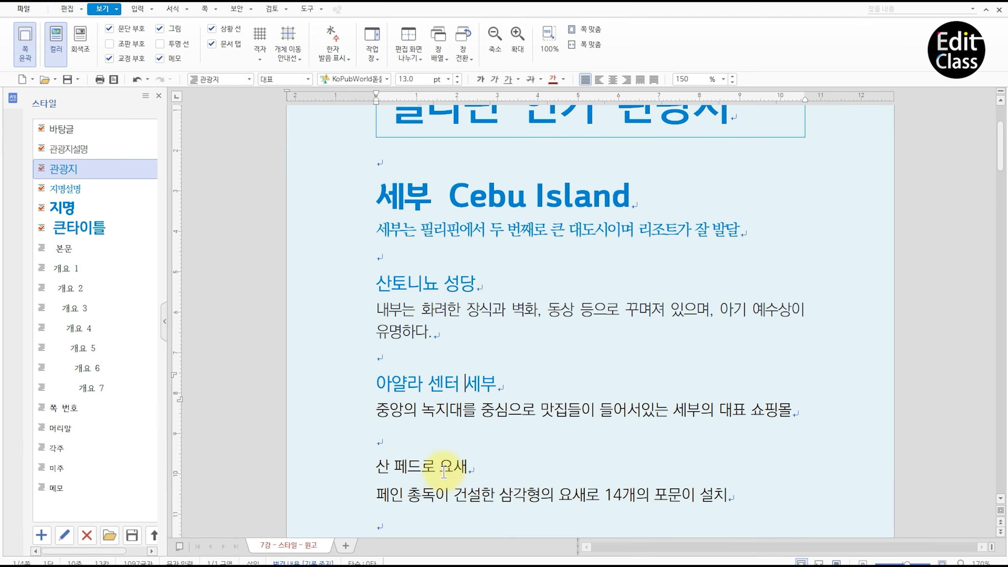
left_click(73, 174)
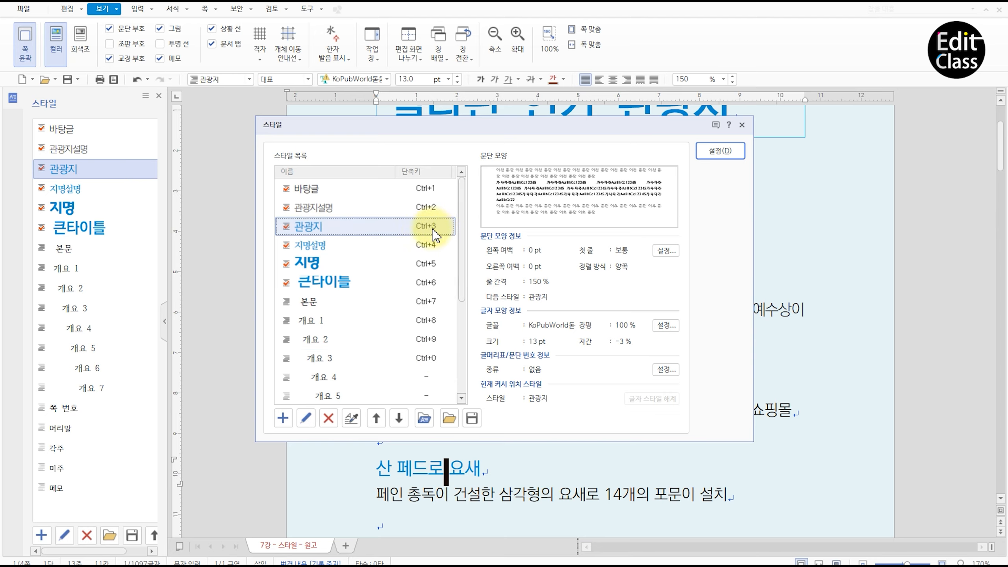
left_click(742, 125)
- Apply the 관광지설명 style to the description lines under 아얄라 센터 세부 and 산 페드로 요새
left_click_drag(435, 324, 402, 311)
left_click_drag(487, 411, 415, 430)
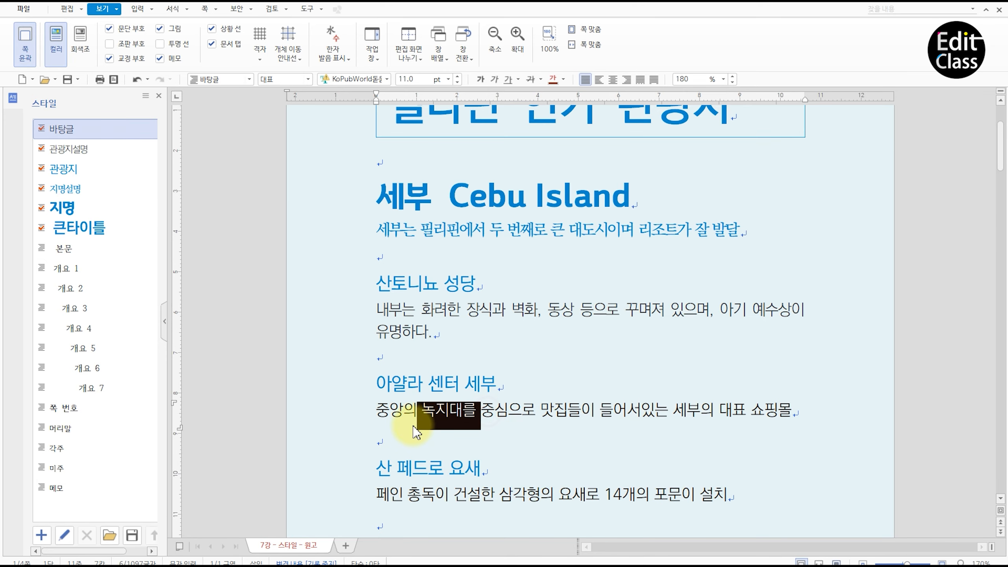
key("ctrl+2")
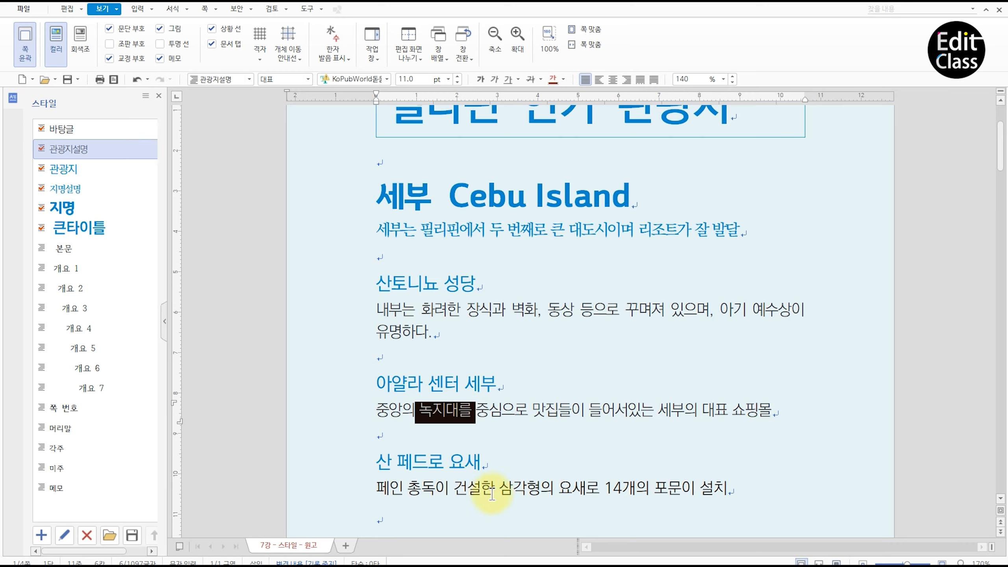
left_click_drag(492, 491, 446, 493)
key("ctrl+2")
- Apply the 관광지 style to the heading "보홀 Bohol Province"
scroll(538, 493, "down", 5)
left_click_drag(445, 423, 395, 377)
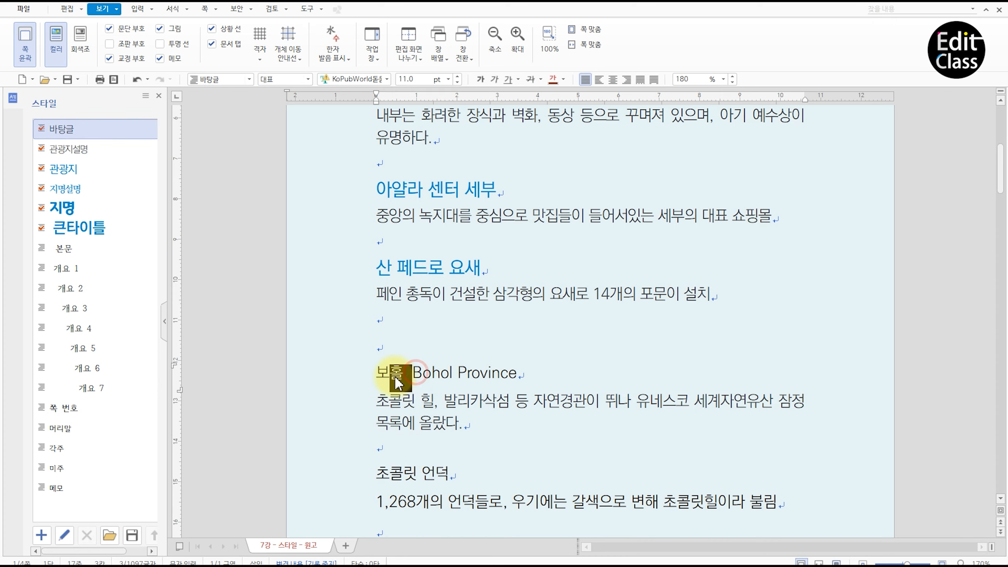
key("ctrl+3")
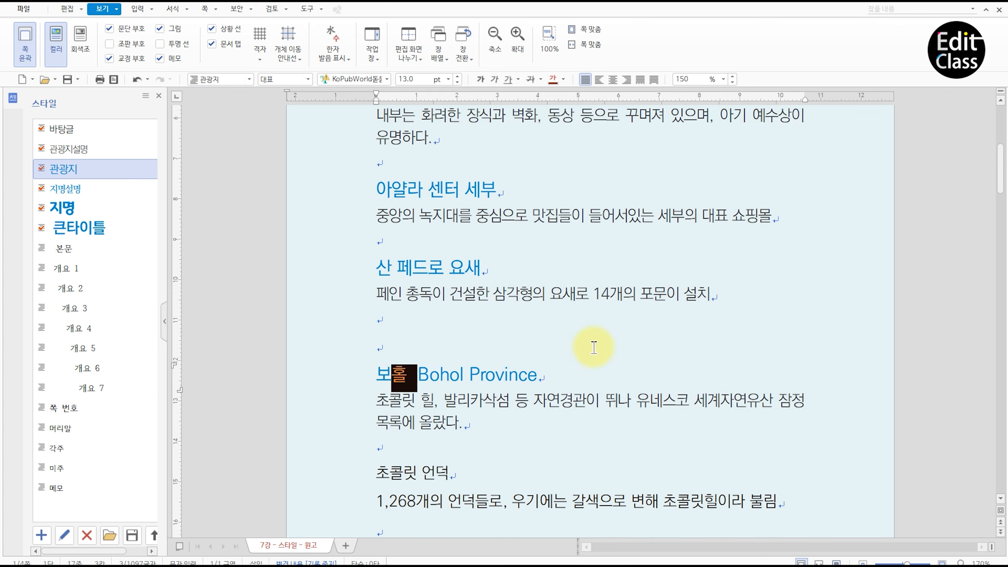
- Apply the 지명 style to the heading "보홀 Bohol Province" and the 지명설명 style to the description below it
left_click(116, 208)
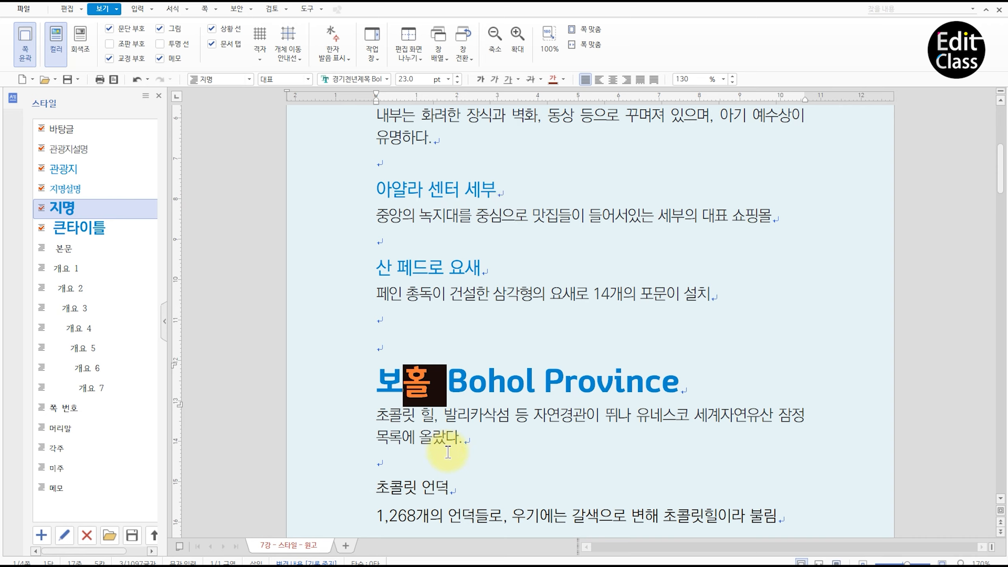
left_click_drag(448, 452, 389, 415)
left_click(130, 183)
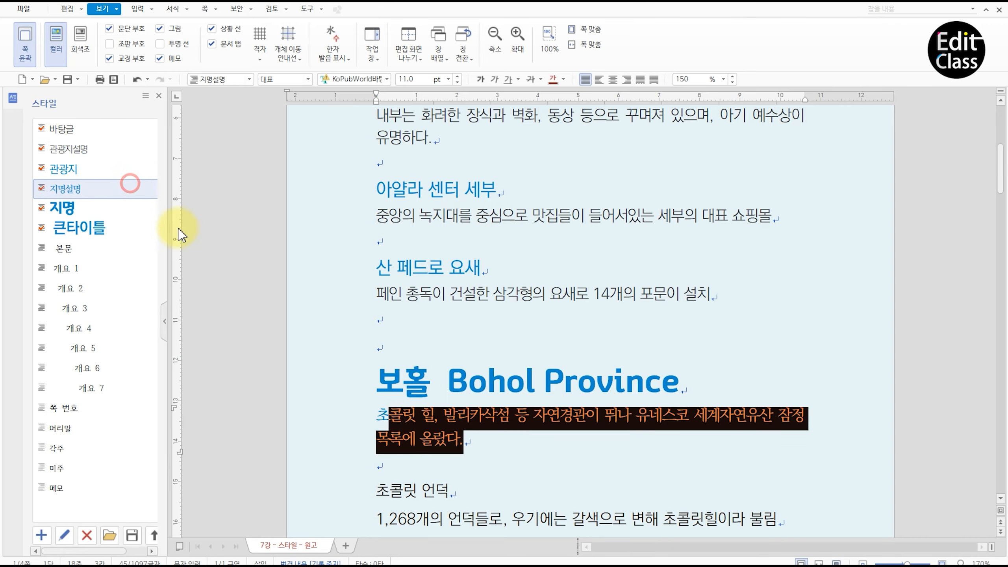
- Apply the 관광지 style to "초콜릿 언덕" and the 관광지설명 style to its description line
left_click_drag(390, 490, 416, 492)
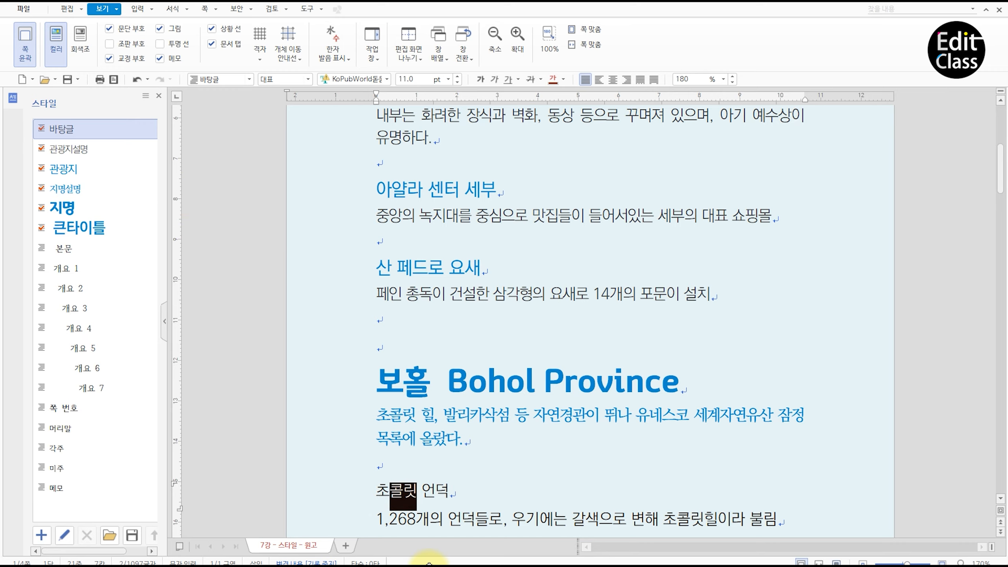
left_click(144, 179)
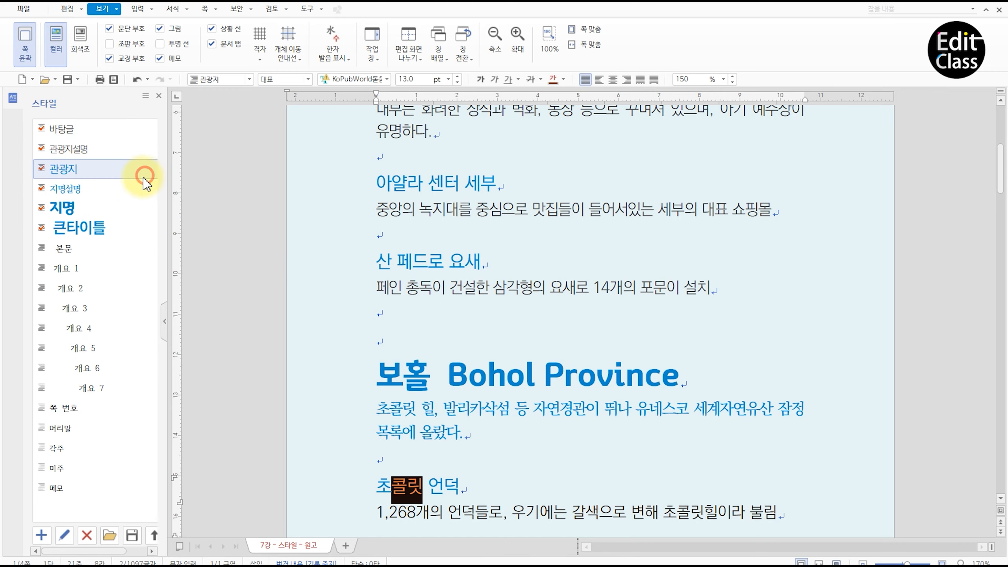
scroll(549, 373, "up", 5)
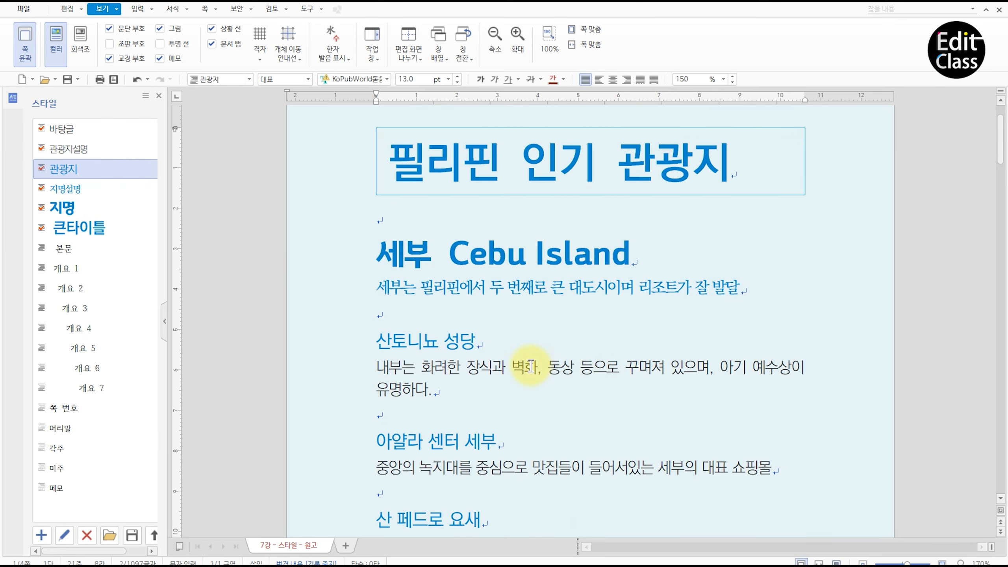
scroll(451, 468, "down", 5)
scroll(451, 468, "down", 4)
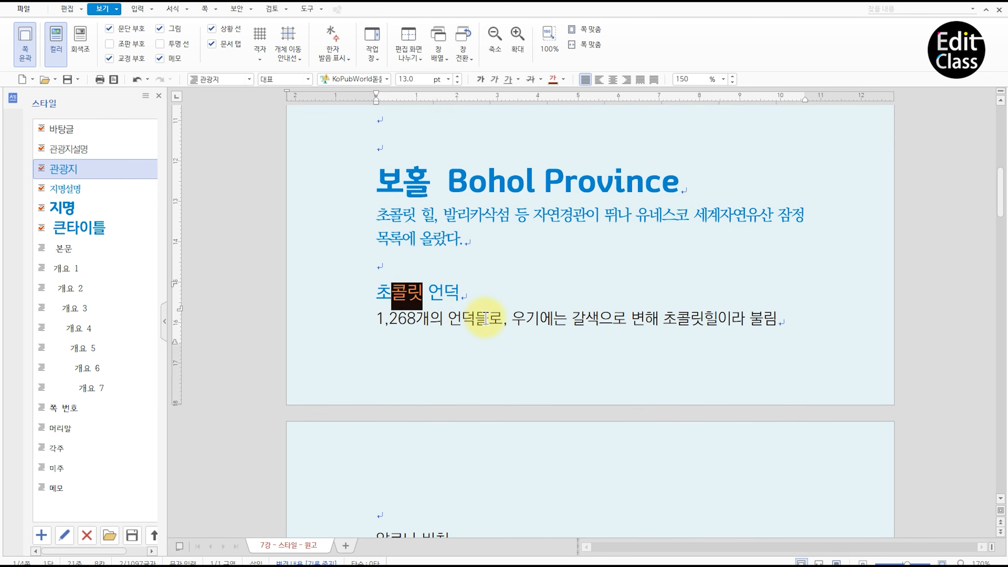
left_click_drag(485, 319, 454, 320)
- Apply the 관광지 style to "알로나 비치" and the 관광지설명 style to its description
scroll(592, 321, "down", 5)
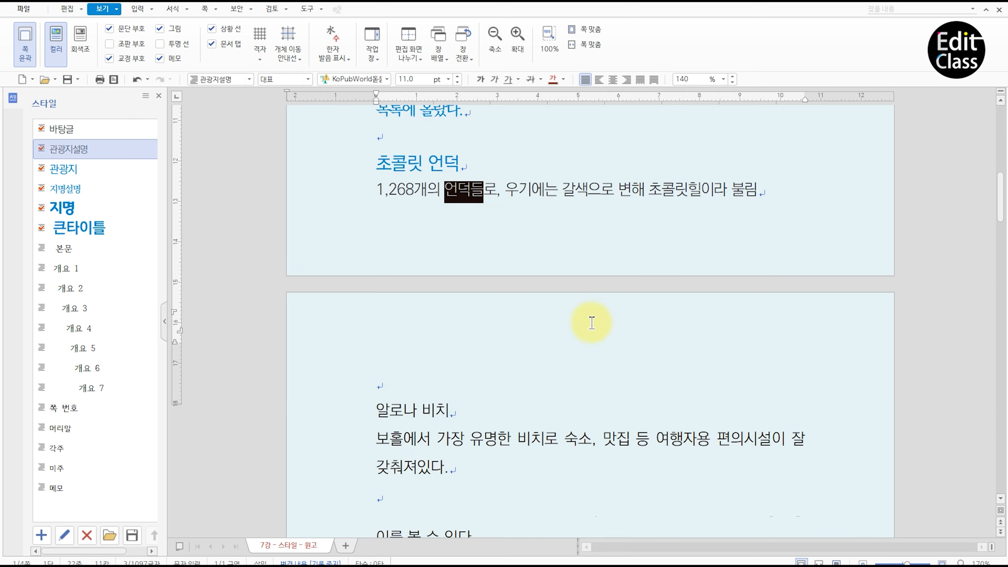
left_click(432, 217)
key("ctrl+3")
left_click(470, 244)
key("ctrl+2")
- Apply the 관광지 style to "안경 원숭이 보호구역" and the 관광지설명 style to its description
left_click(469, 313)
key("ctrl+3")
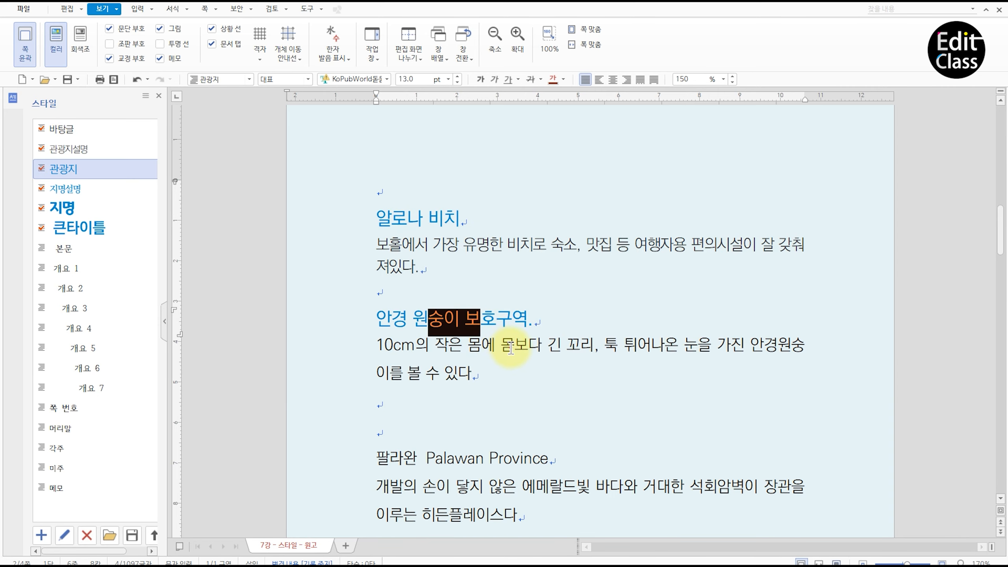
left_click(509, 354)
key("ctrl+2")
left_click(477, 447)
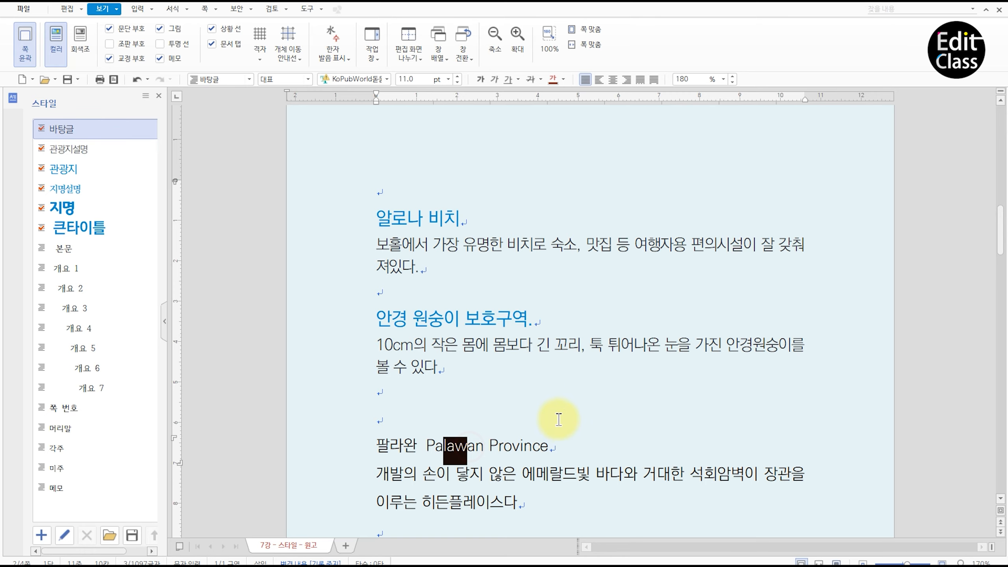
- Set the left paragraph margin of the attraction name "산토니뇨 성당" to 20 pt
scroll(563, 399, "up", 15)
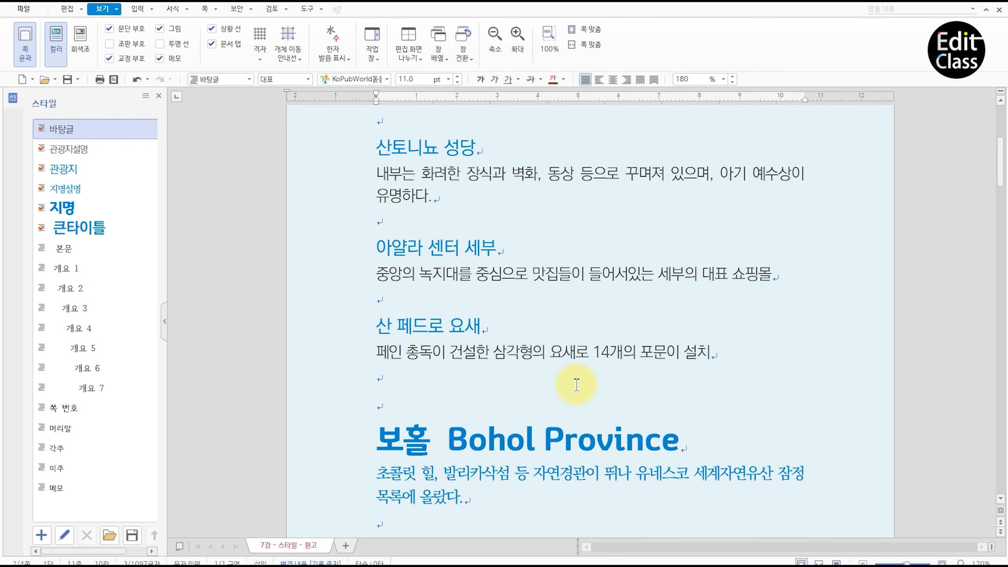
scroll(441, 344, "up", 2)
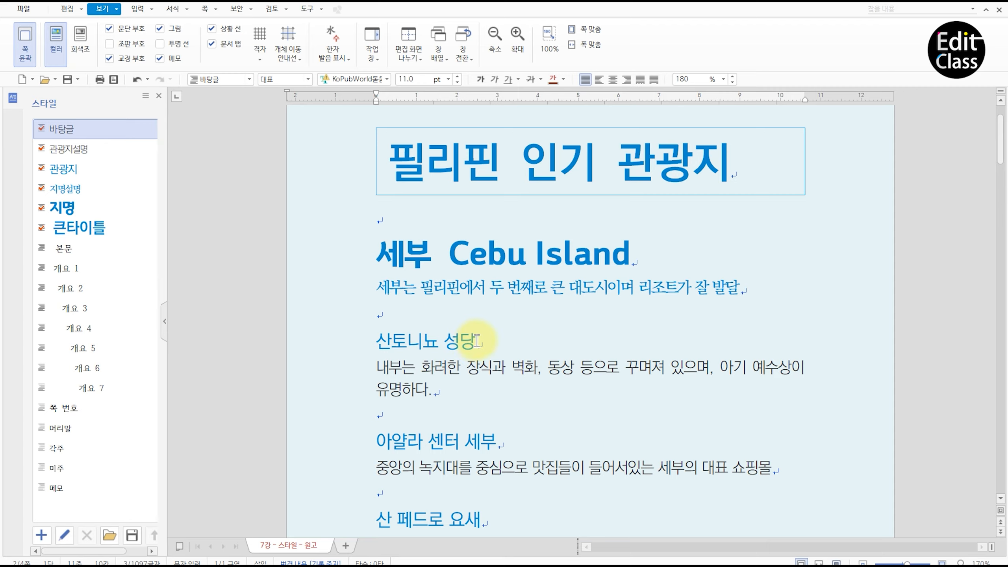
left_click_drag(377, 341, 438, 341)
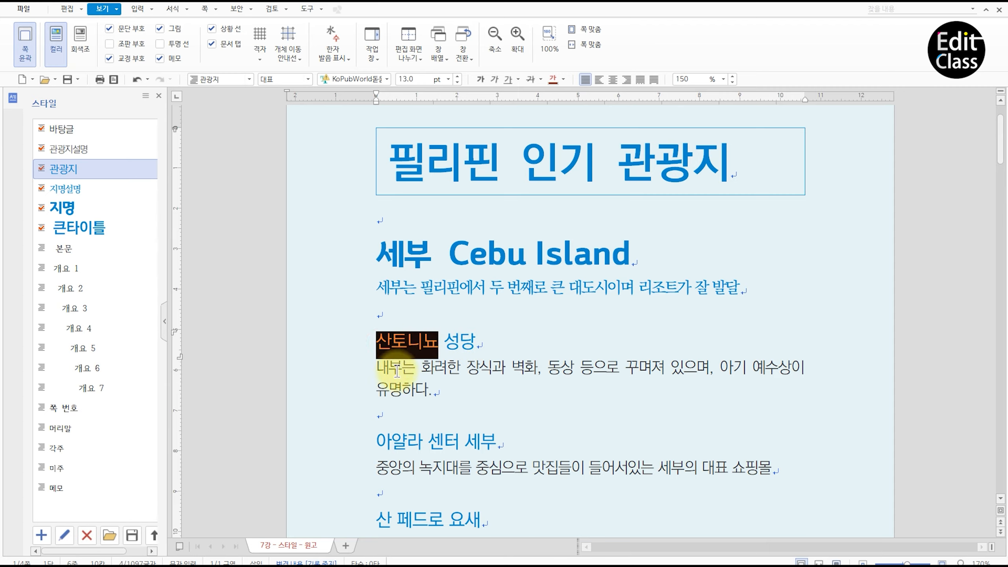
left_click_drag(424, 342, 378, 348)
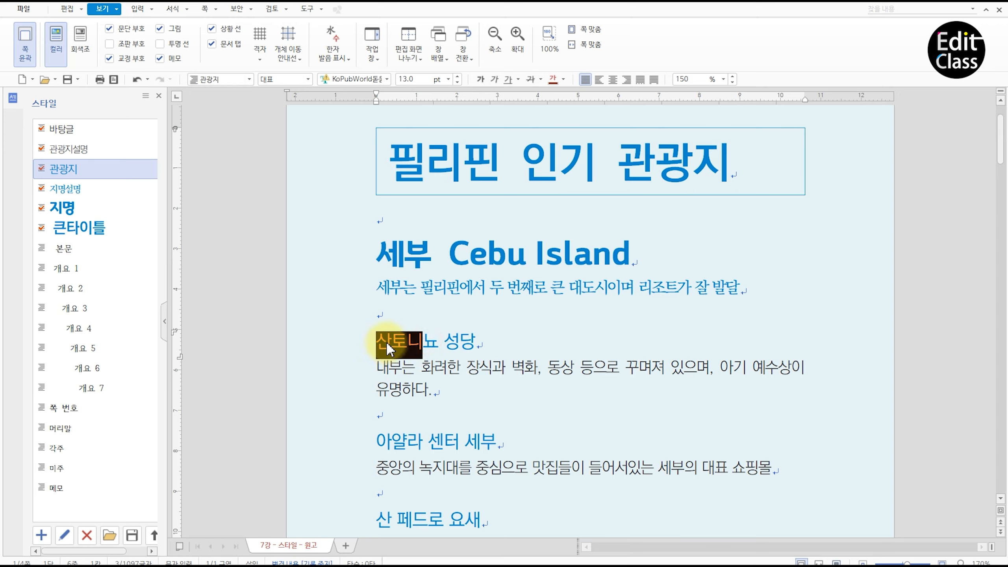
key("alt+t")
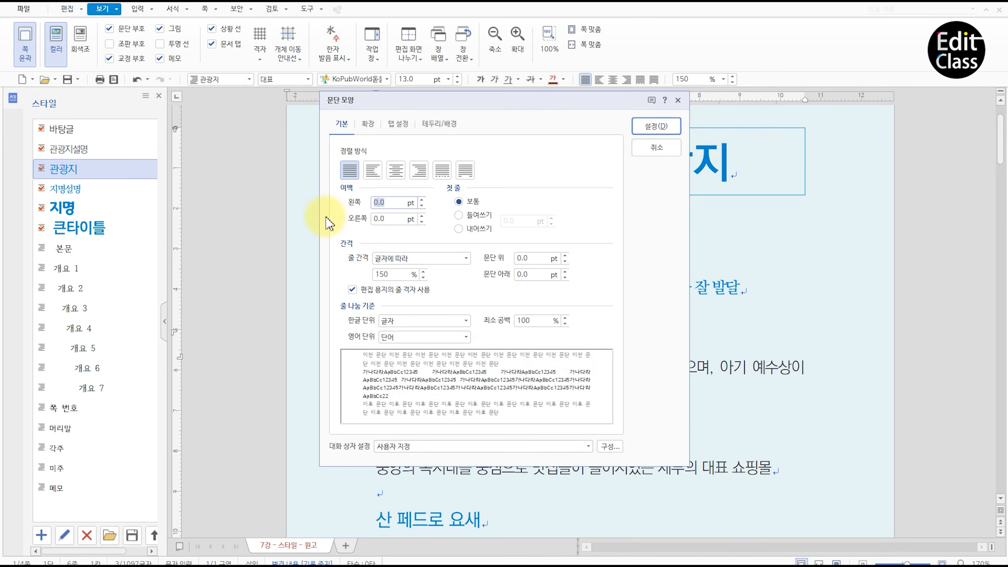
type("20")
key("Return")
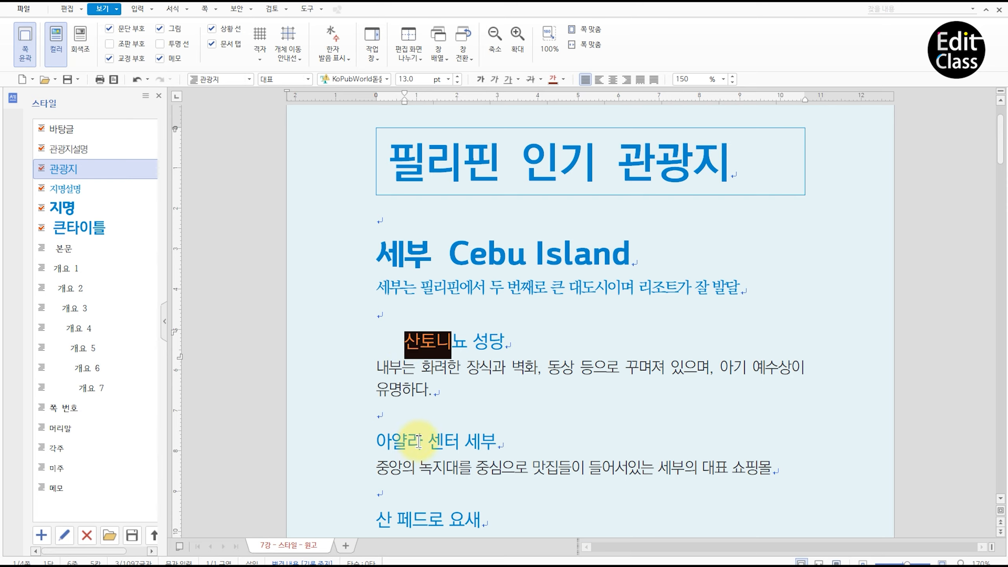
- Update the 관광지 style to match the current formatting of "산토니뇨 성당" and check the attraction names throughout the document
left_click(74, 171)
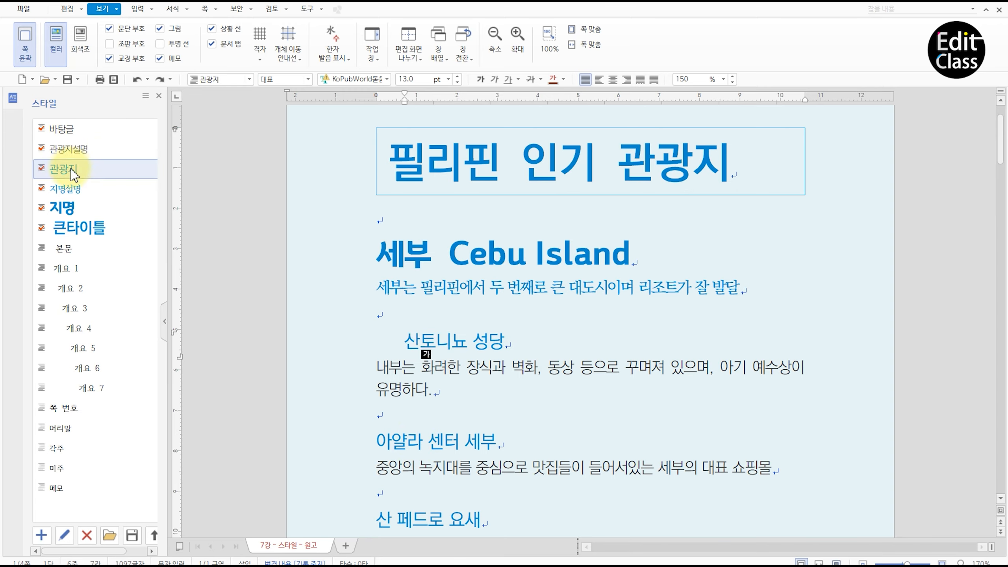
right_click(139, 180)
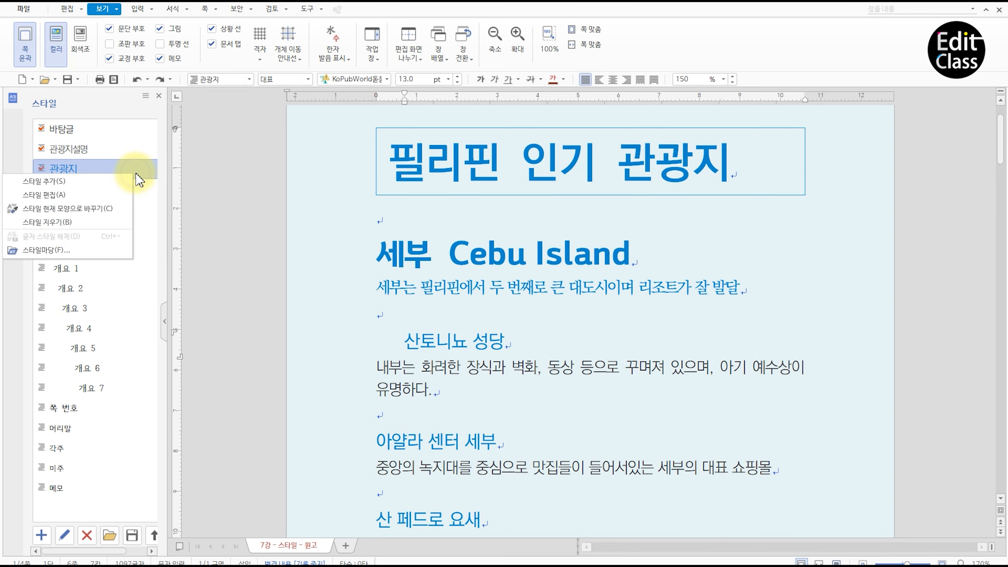
left_click(95, 213)
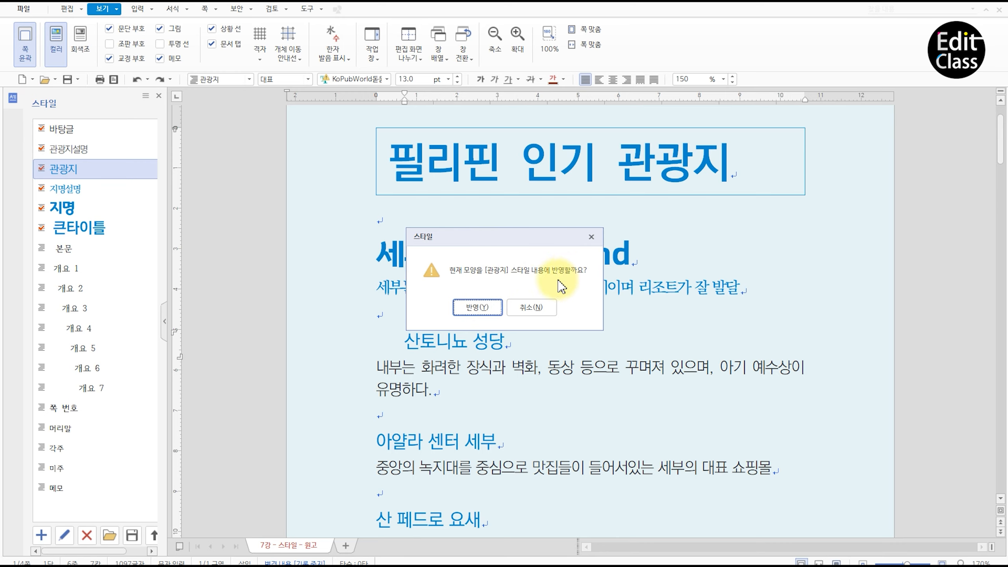
left_click(482, 308)
scroll(567, 335, "down", 3)
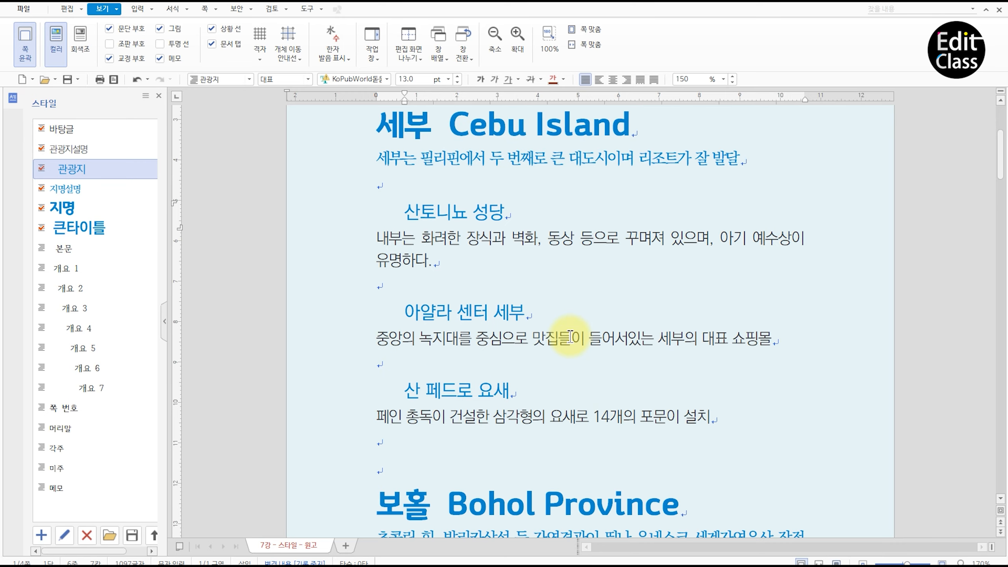
scroll(569, 333, "up", 2)
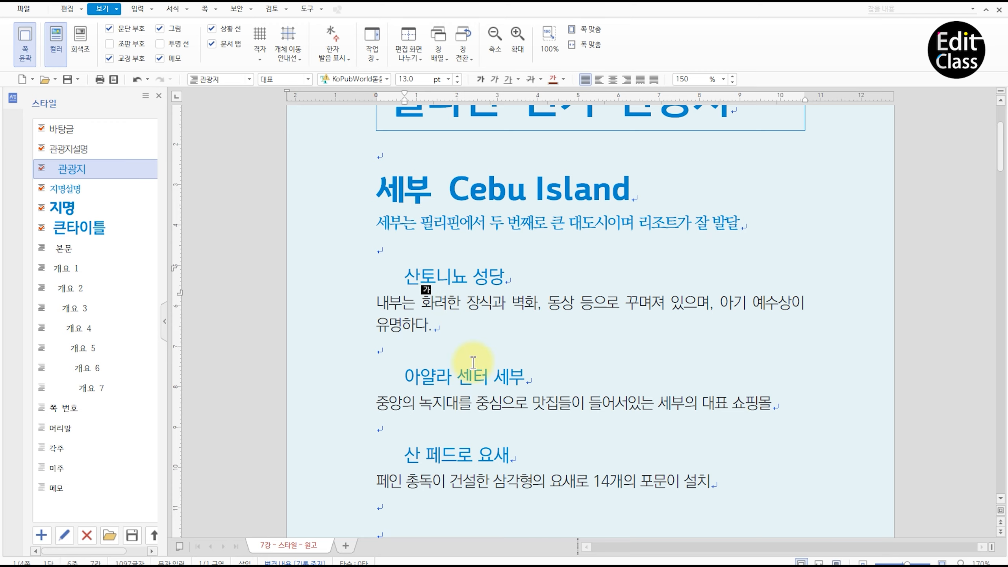
scroll(558, 353, "down", 3)
scroll(575, 355, "down", 3)
scroll(576, 354, "up", 6)
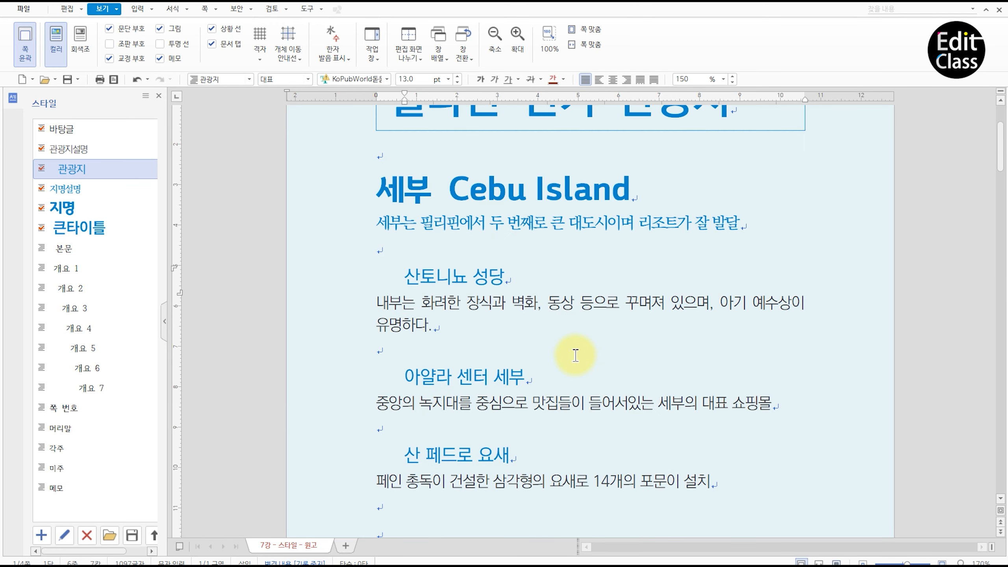
- Set the left paragraph margin of the description under "산토니뇨 성당" to 20 pt
left_click_drag(402, 302, 433, 302)
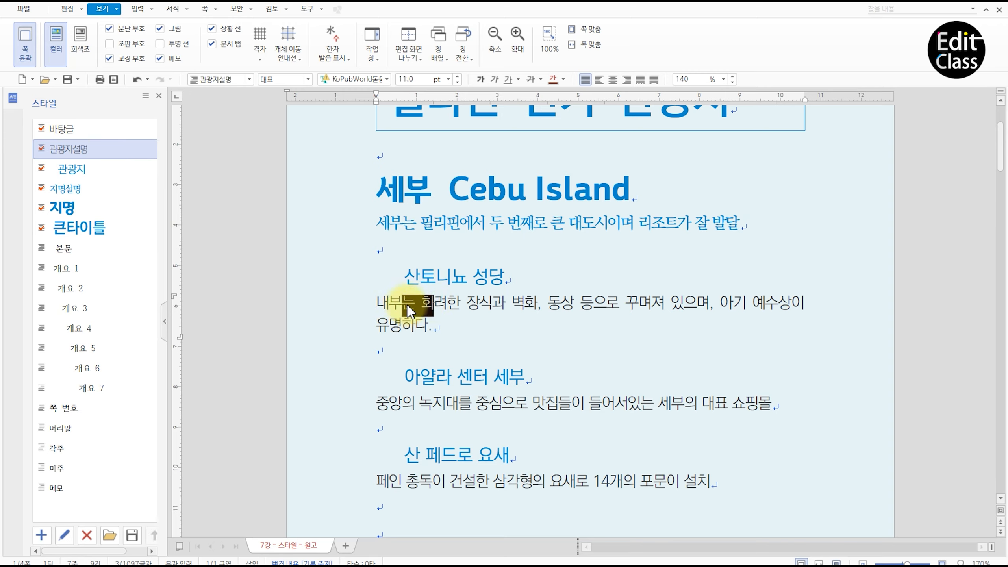
key("alt+t")
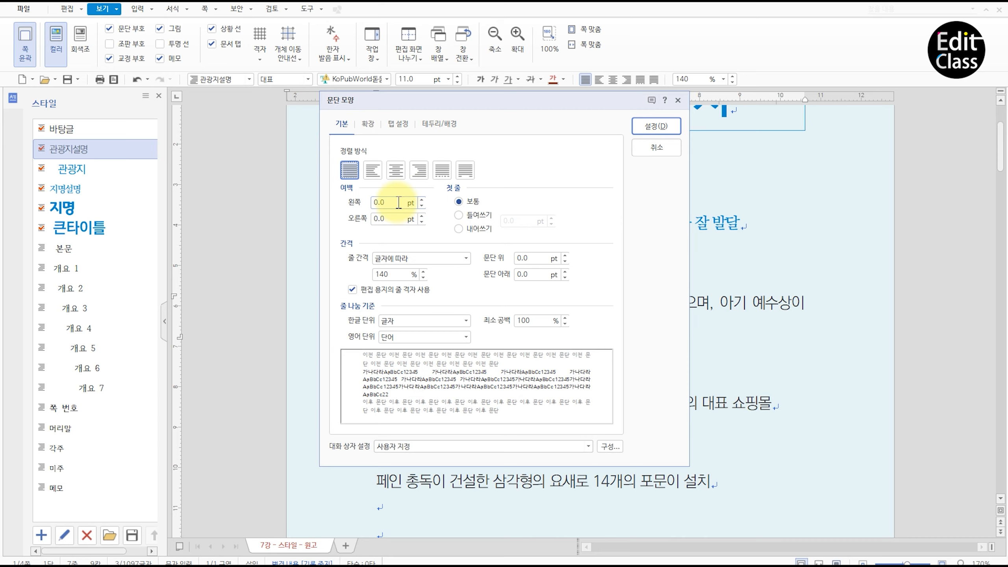
type("20")
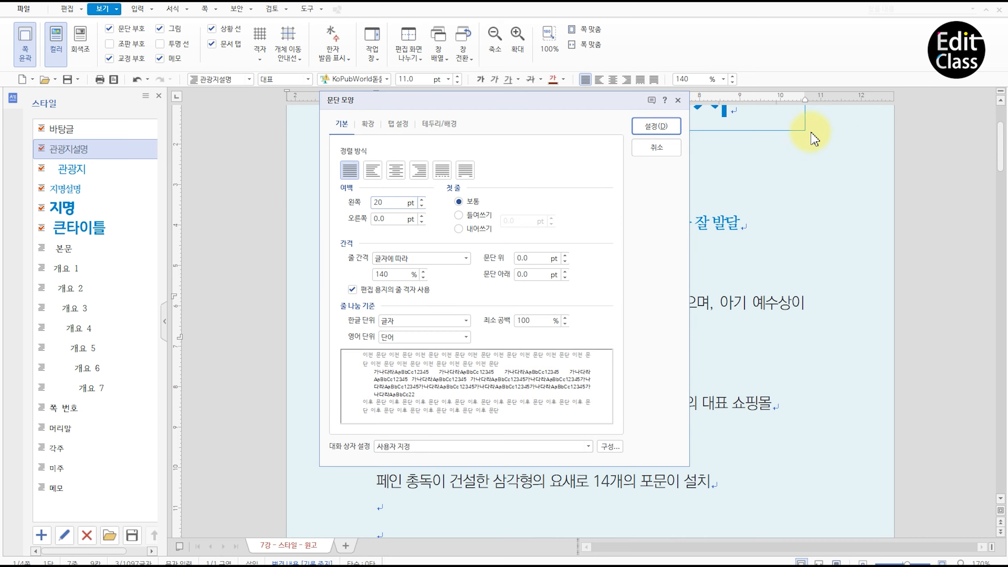
left_click(676, 127)
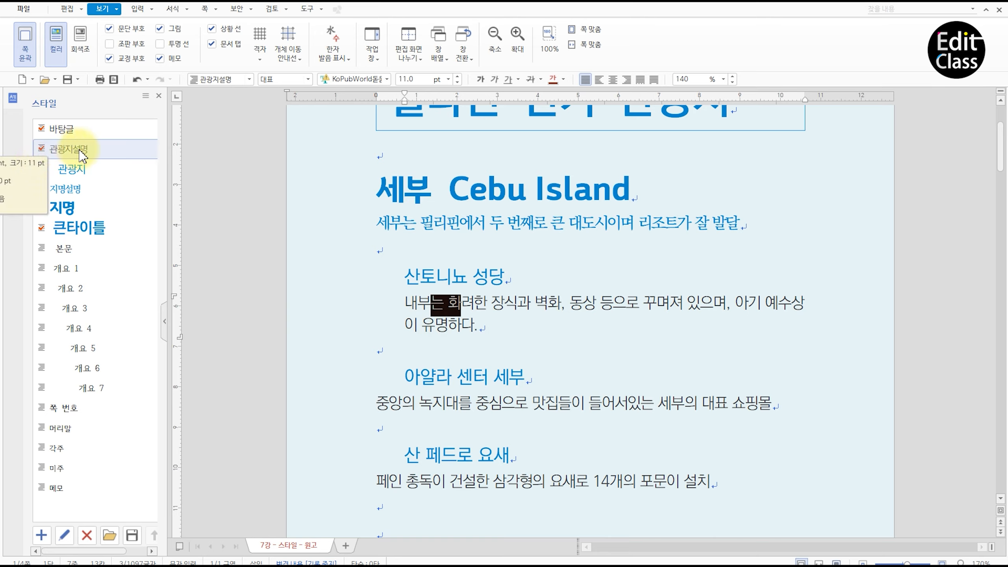
- Update the 관광지설명 style to match the current description formatting and check the descriptions throughout the document
right_click(142, 155)
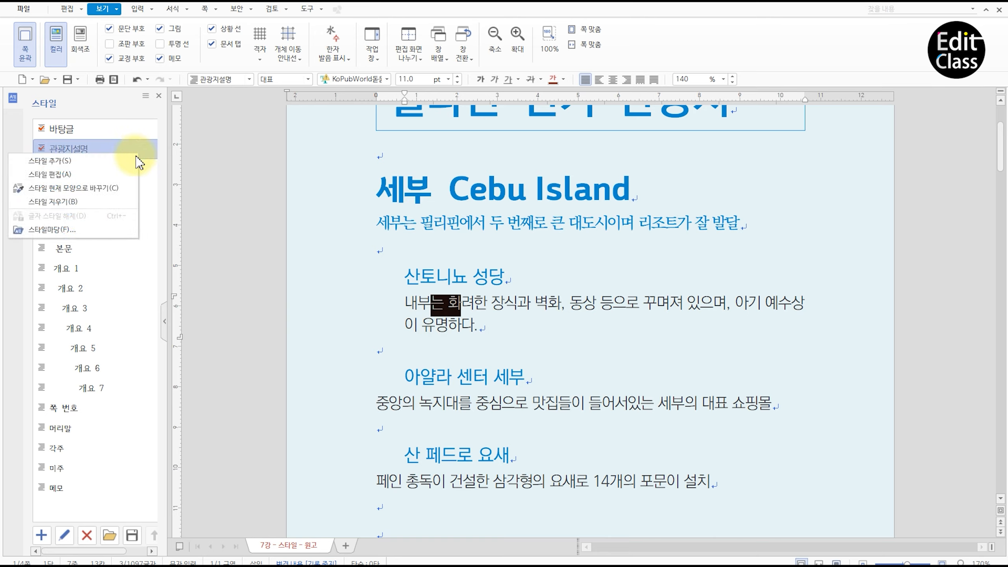
left_click(105, 190)
left_click(470, 306)
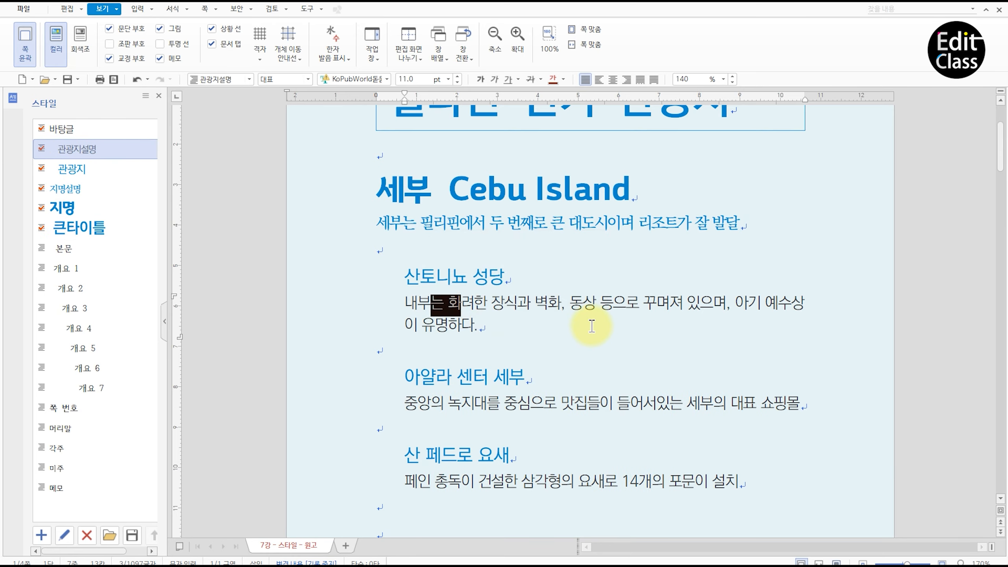
scroll(593, 323, "down", 10)
scroll(608, 319, "up", 10)
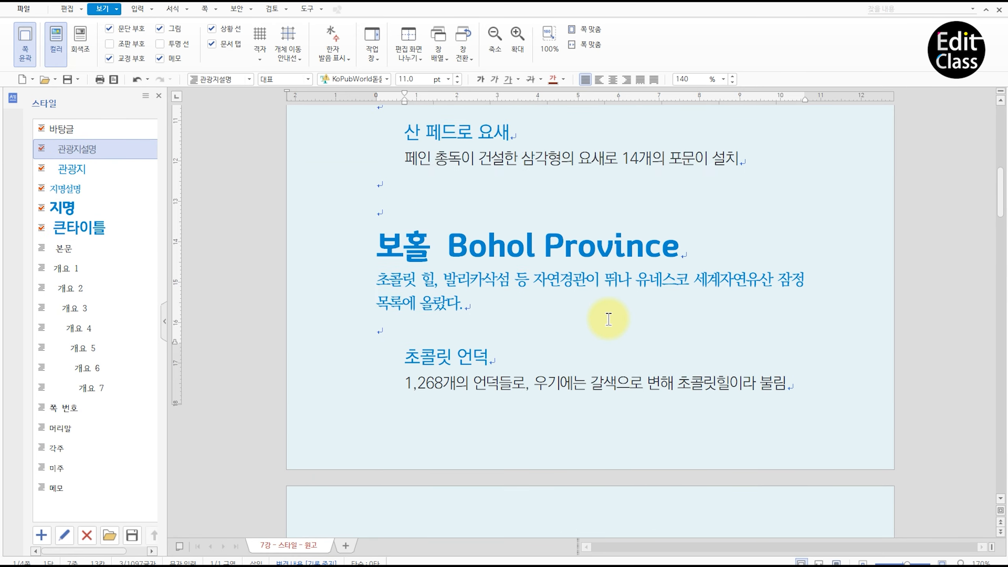
scroll(625, 329, "down", 3)
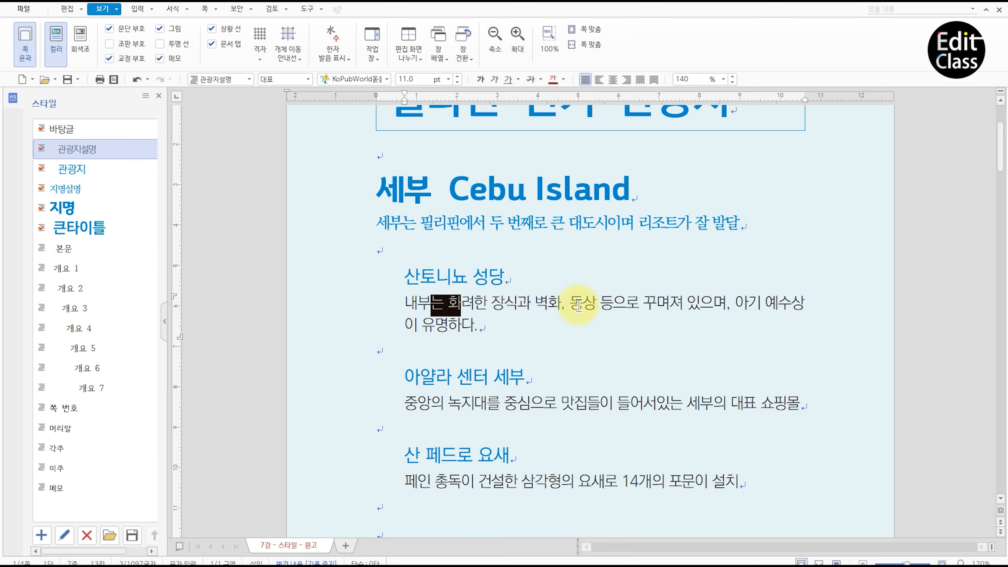
- Format the heading text "Cebu Island" in 고양일산 R at 15 pt with -1% letter spacing and pick its text colour
scroll(578, 306, "up", 2)
left_click_drag(448, 254, 626, 249)
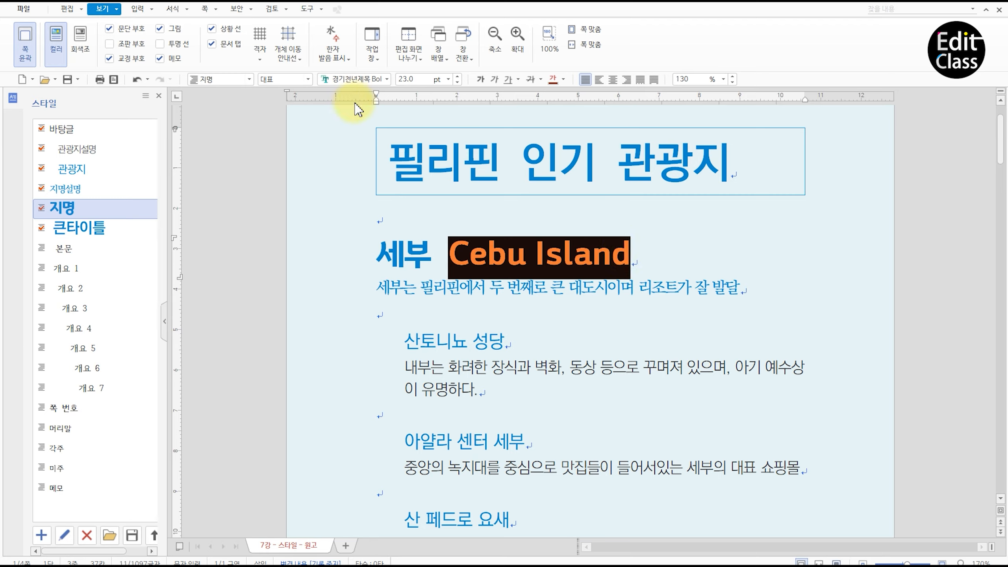
key("alt+l")
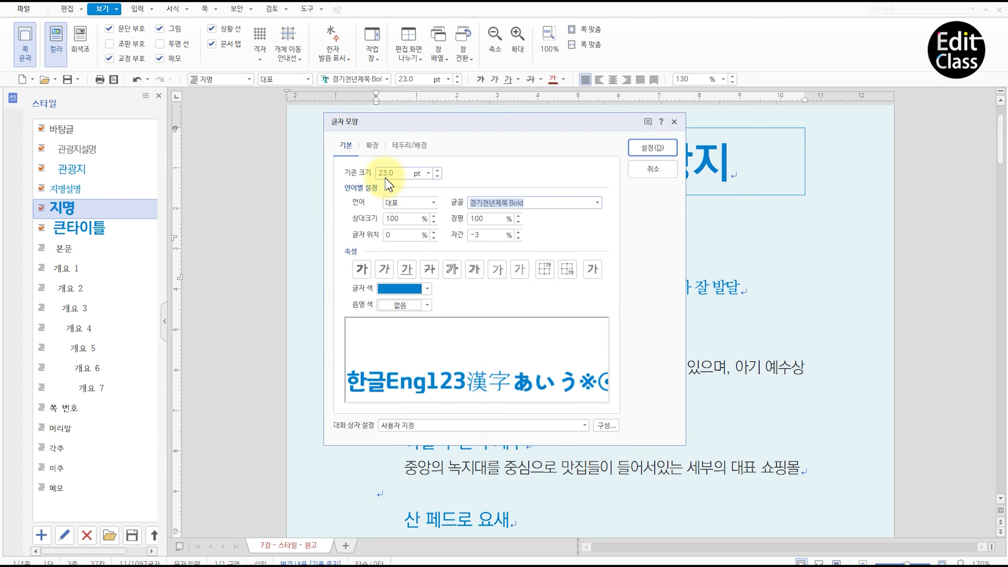
type("15")
left_click(547, 202)
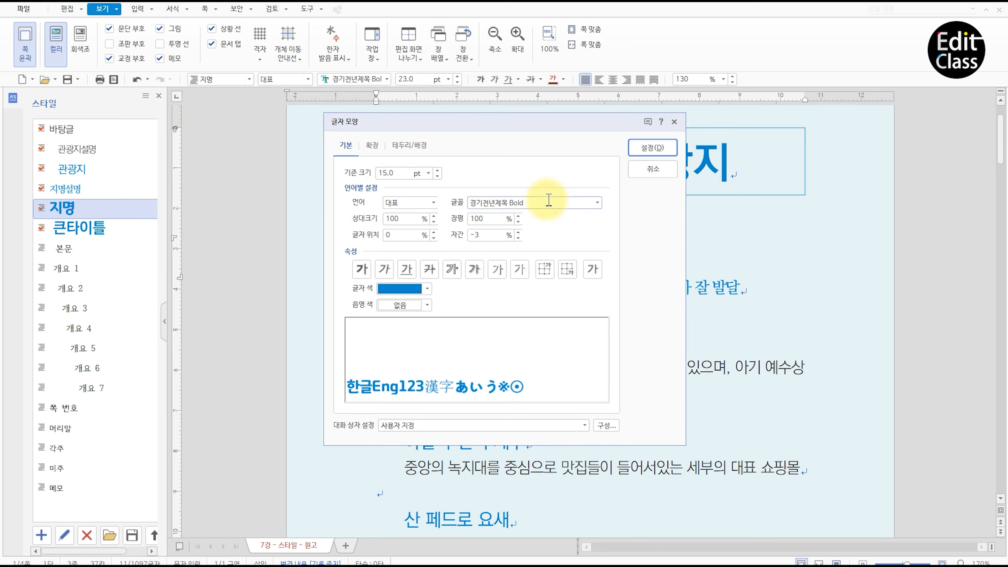
type("고양일")
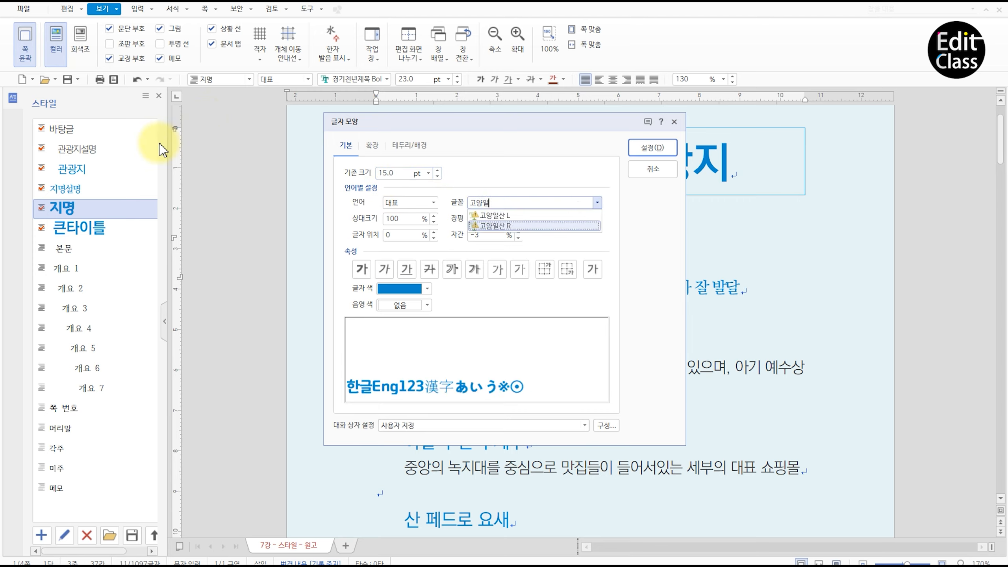
key("Return")
key("alt+p")
type("-1")
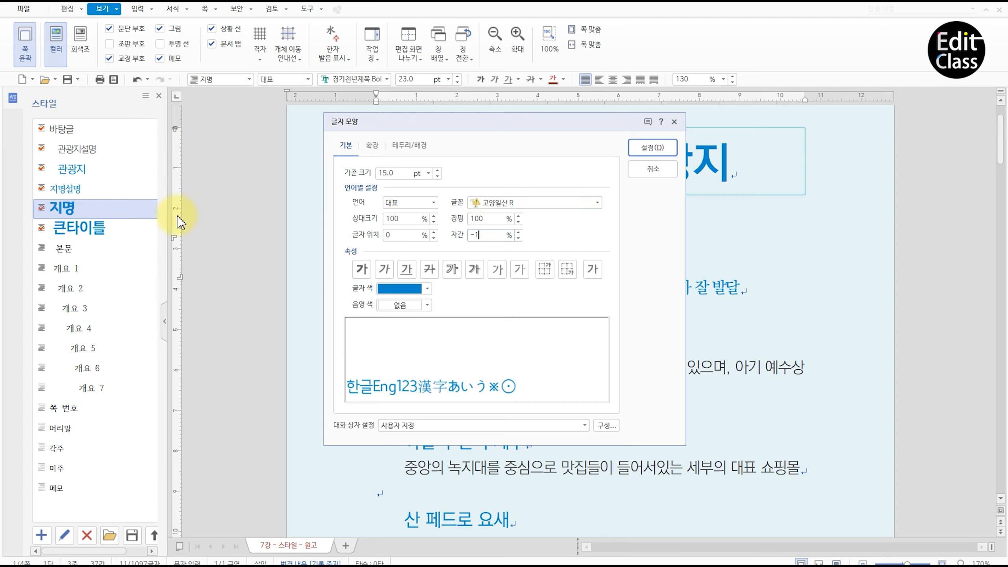
left_click(397, 293)
left_click(326, 360)
left_click(643, 147)
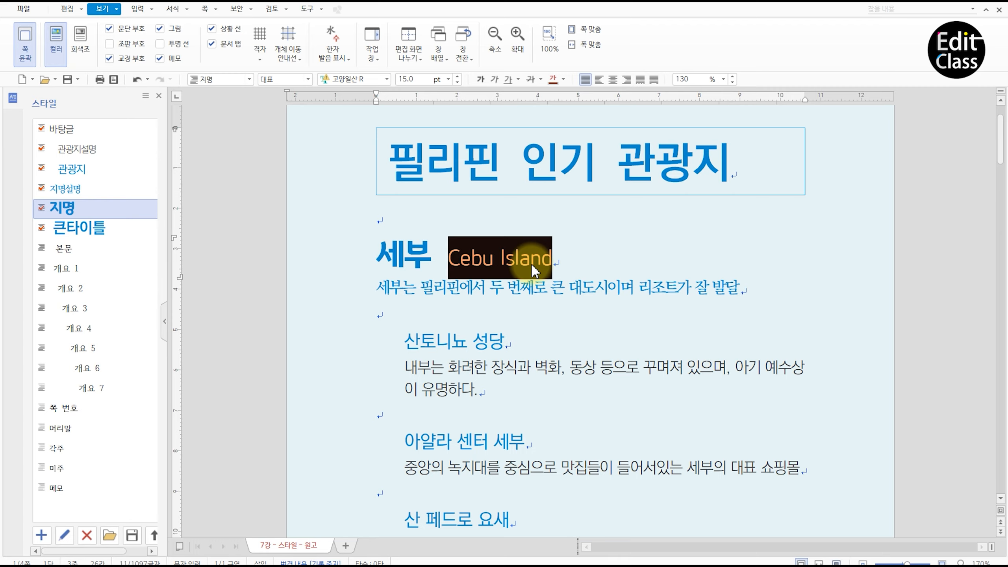
- Add a new paragraph style named 영문 based on the formatting of the selected "Cebu Island" text
key("F6")
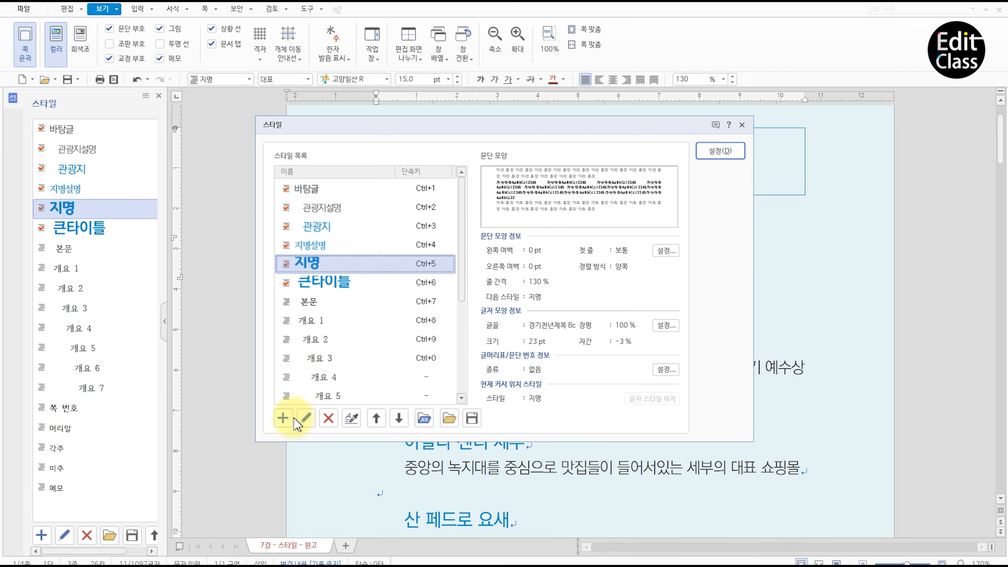
left_click(742, 125)
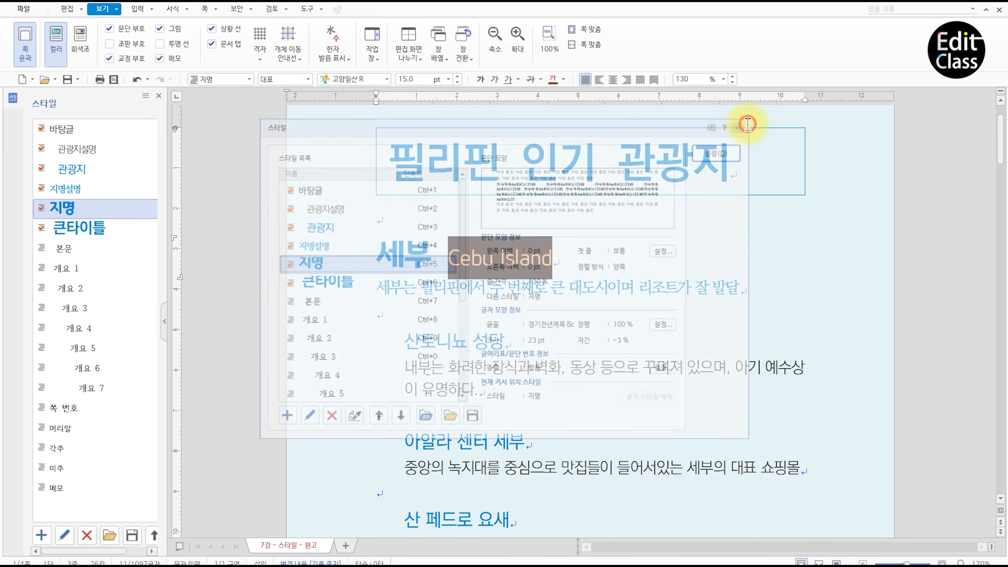
left_click(41, 535)
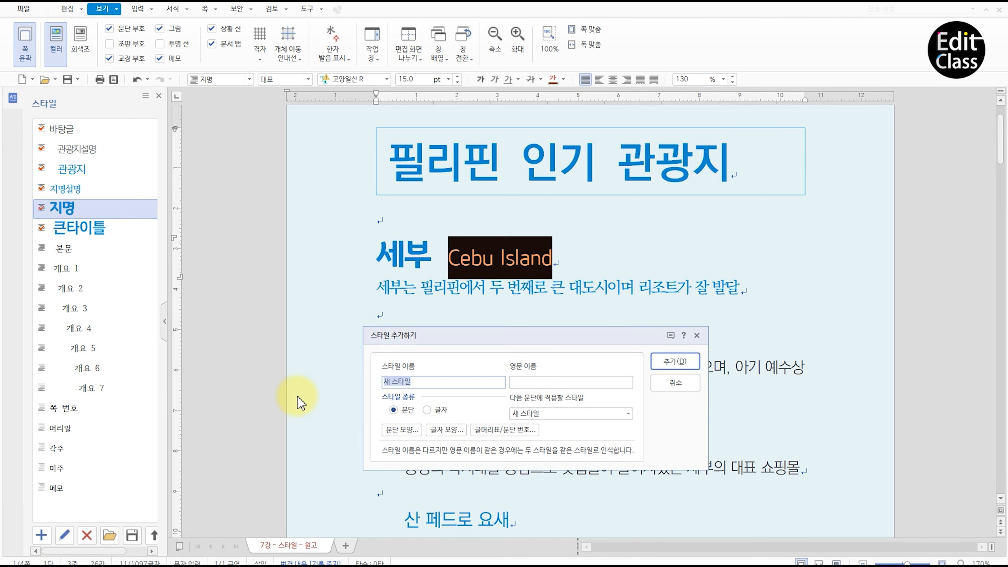
left_click(669, 362)
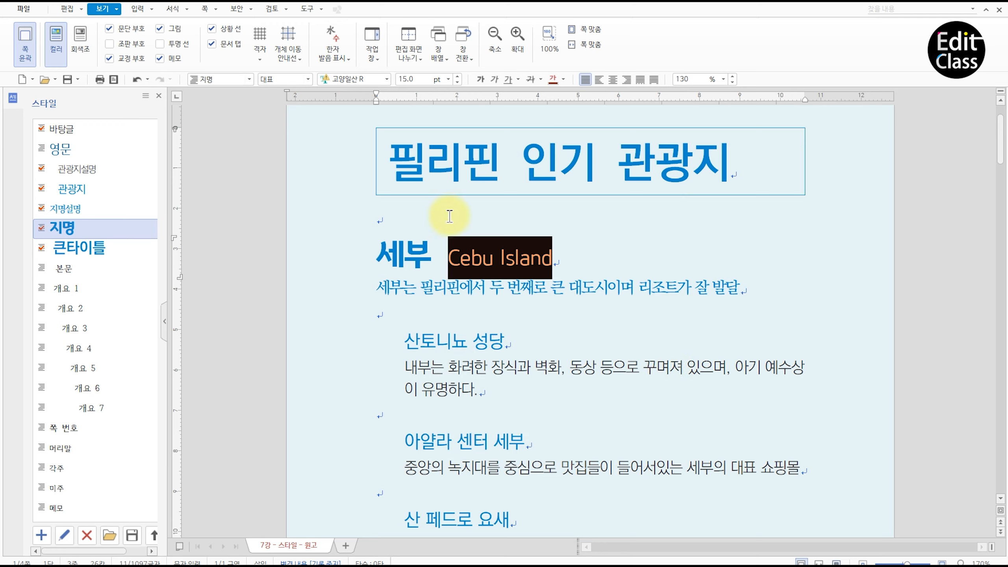
- Apply the 영문 paragraph style to the "세부 Cebu Island" heading, and undo the style change
left_click(69, 150)
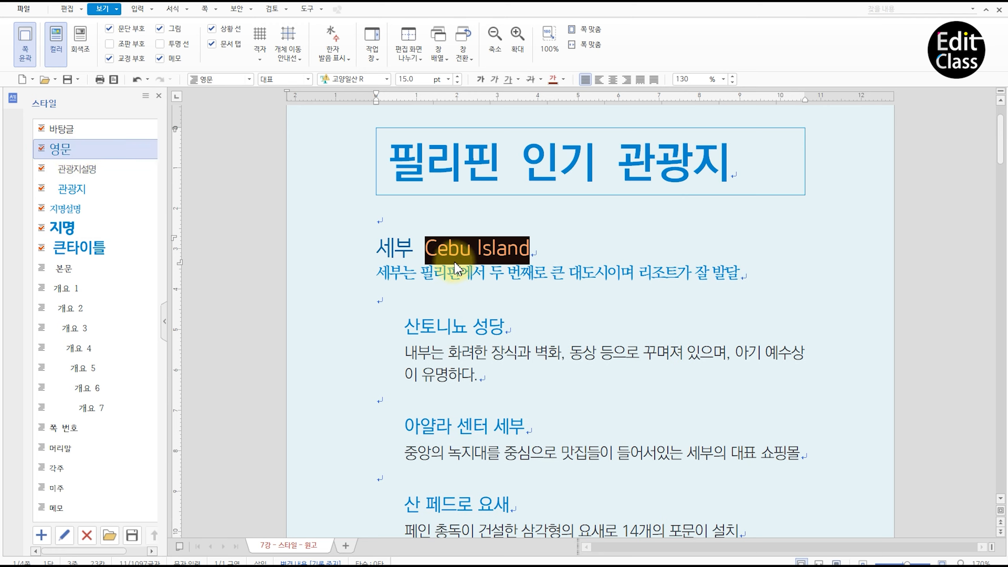
left_click_drag(377, 251, 519, 250)
double_click(394, 248)
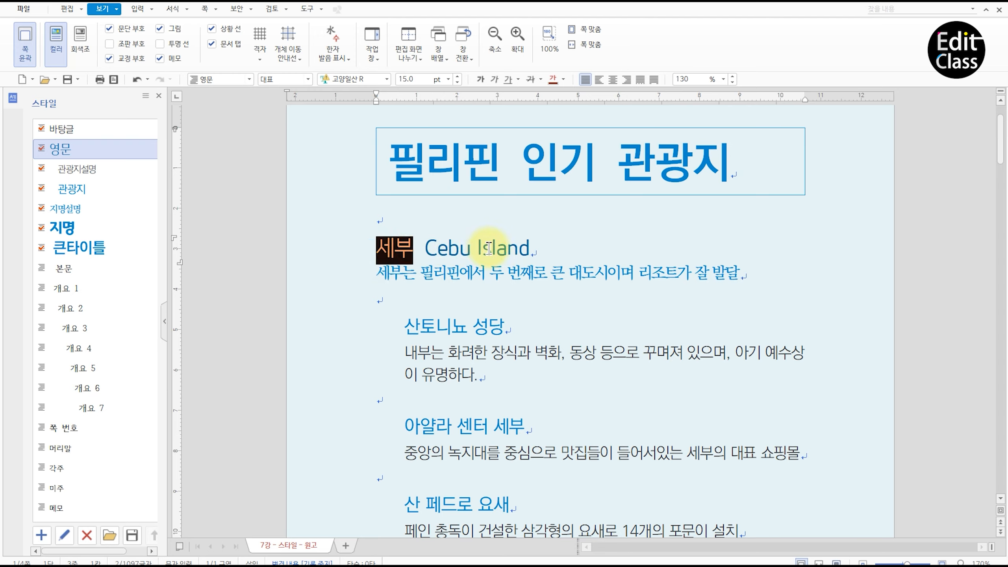
key("ctrl+z")
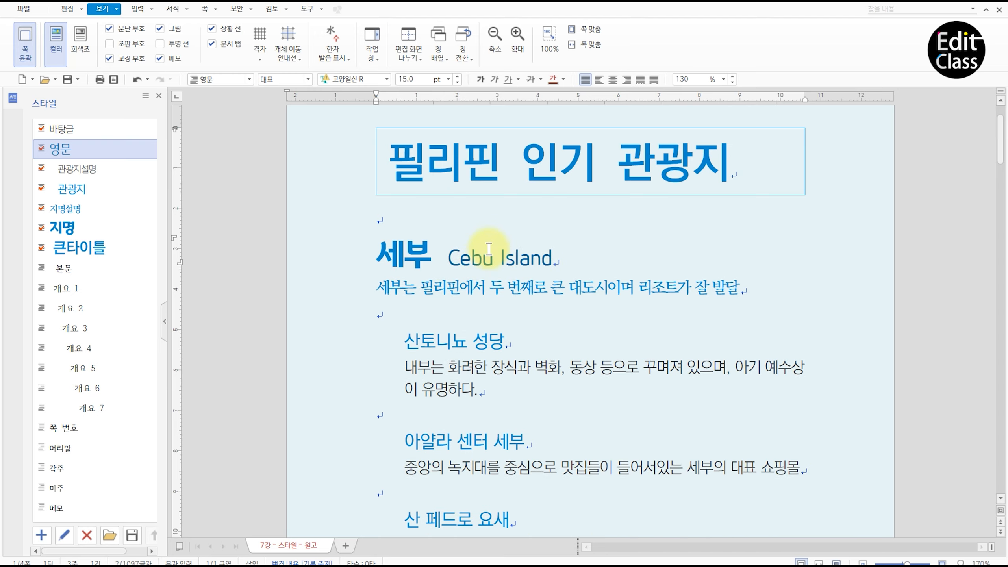
- Add a character-type style named 영문1 based on the formatting of "Cebu Island" and confirm the style settings
mouse_move(552, 258)
left_mouse_down()
mouse_move(449, 266)
mouse_move(556, 253)
left_mouse_up()
left_click(438, 260)
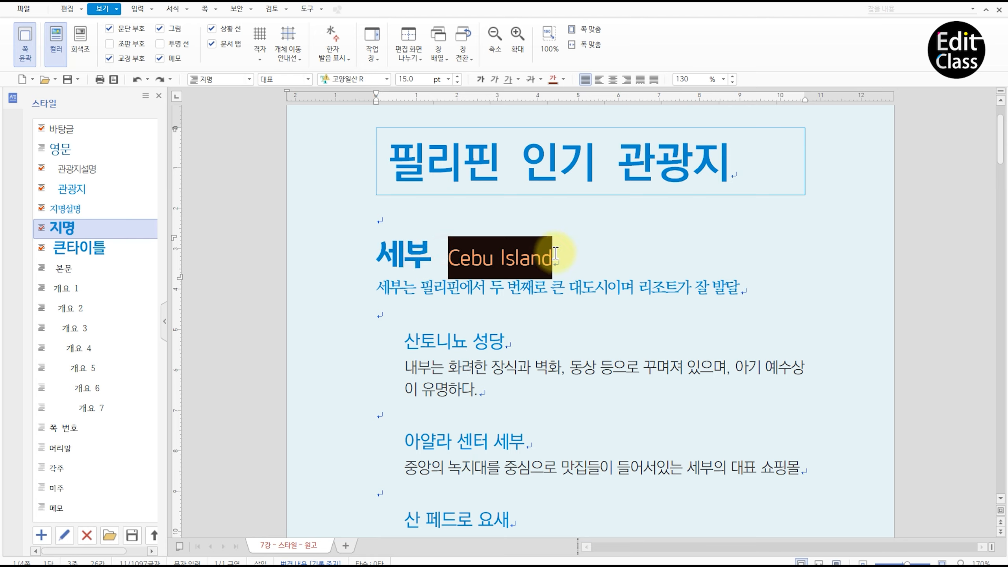
left_click(480, 258)
key("F6")
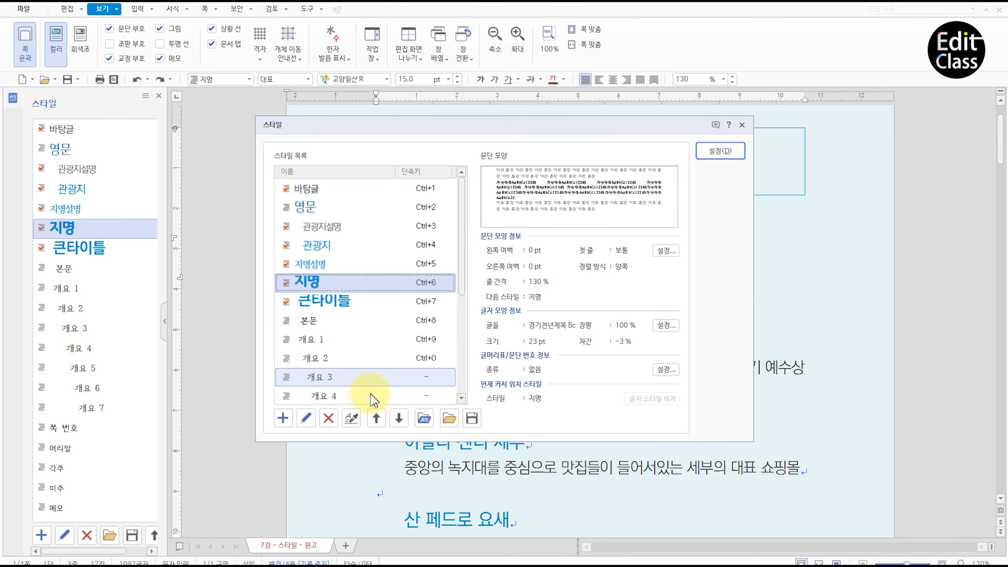
left_click(283, 418)
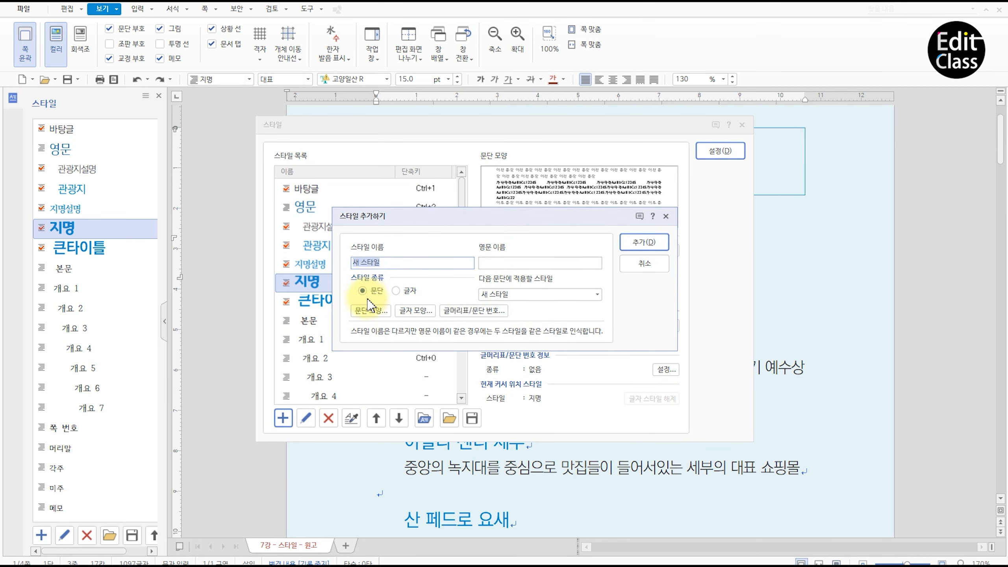
left_click(409, 291)
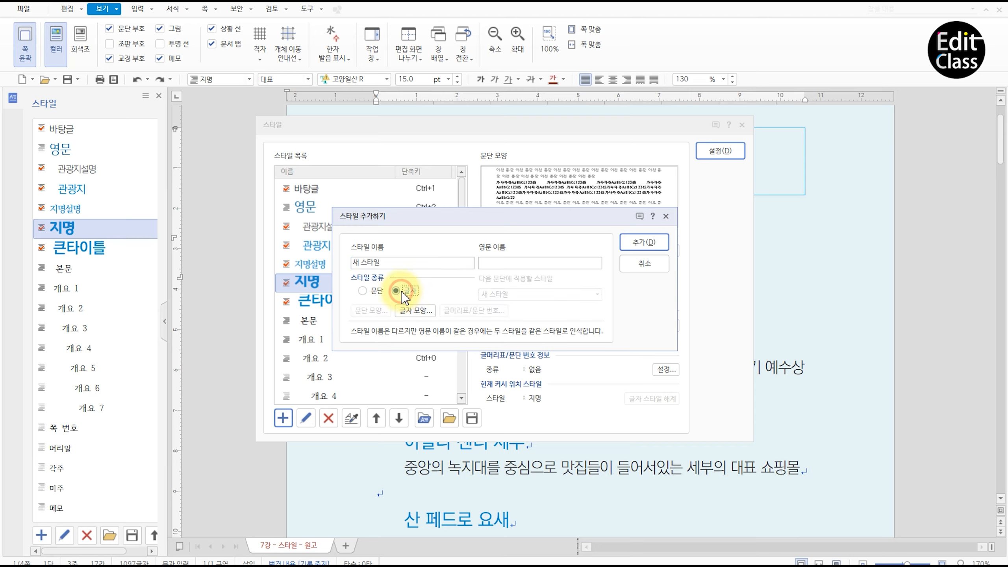
left_click(393, 258)
type("영문")
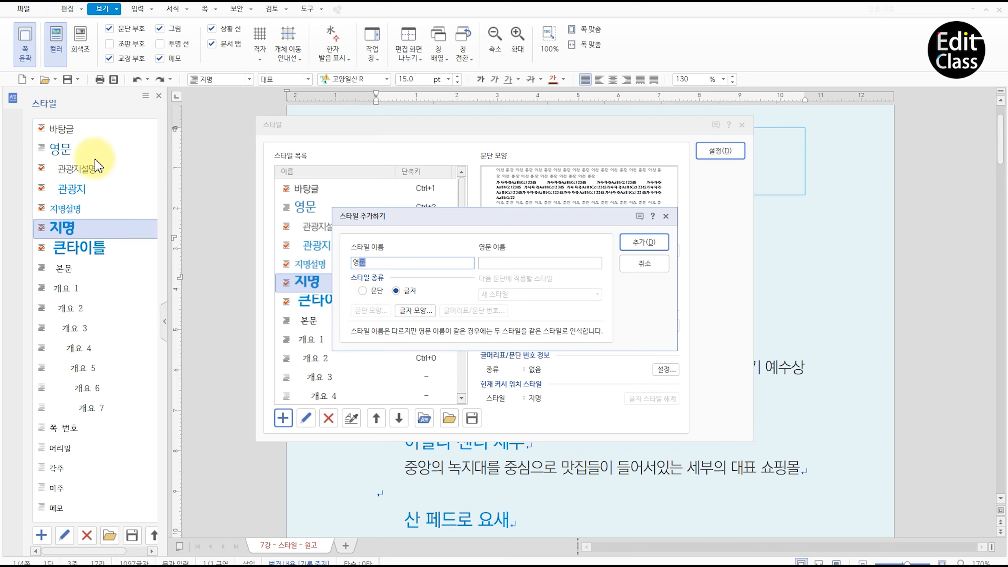
left_click(387, 263)
type("1")
left_click(645, 242)
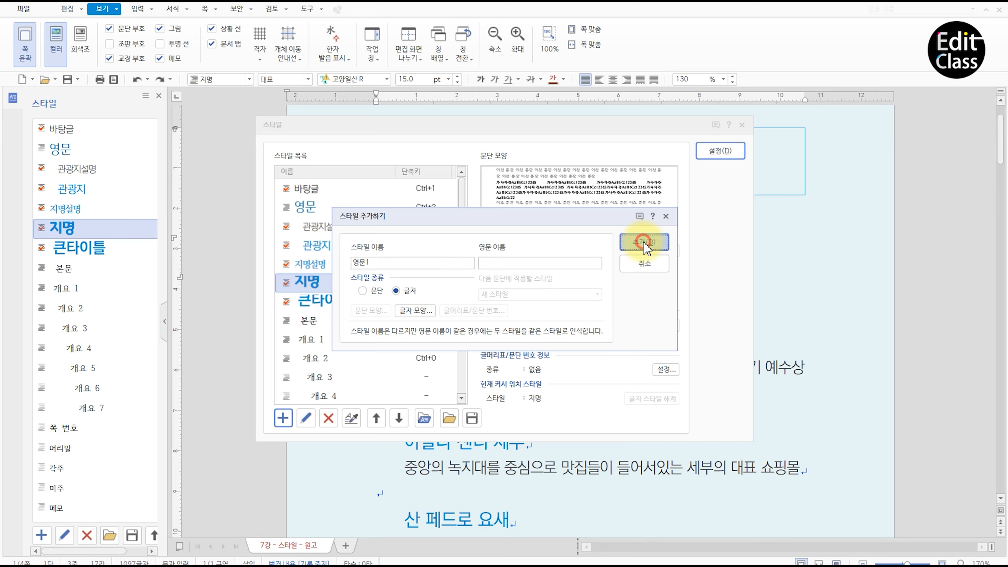
left_click(720, 151)
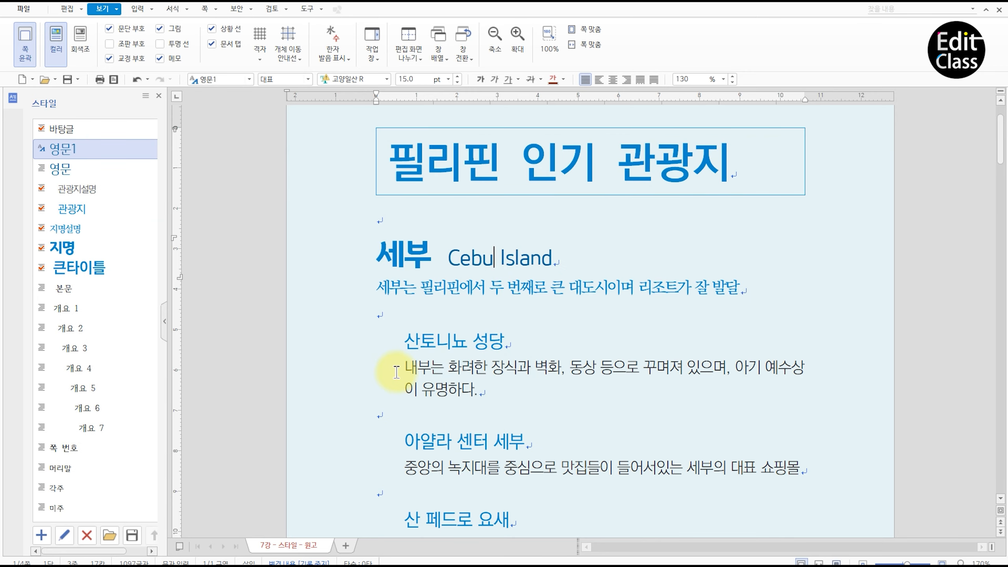
- Apply the 영문1 character style to "Cebu Island" and to "Bohol Province" in the 보홀 heading
left_click(401, 255)
left_click_drag(559, 253, 451, 256)
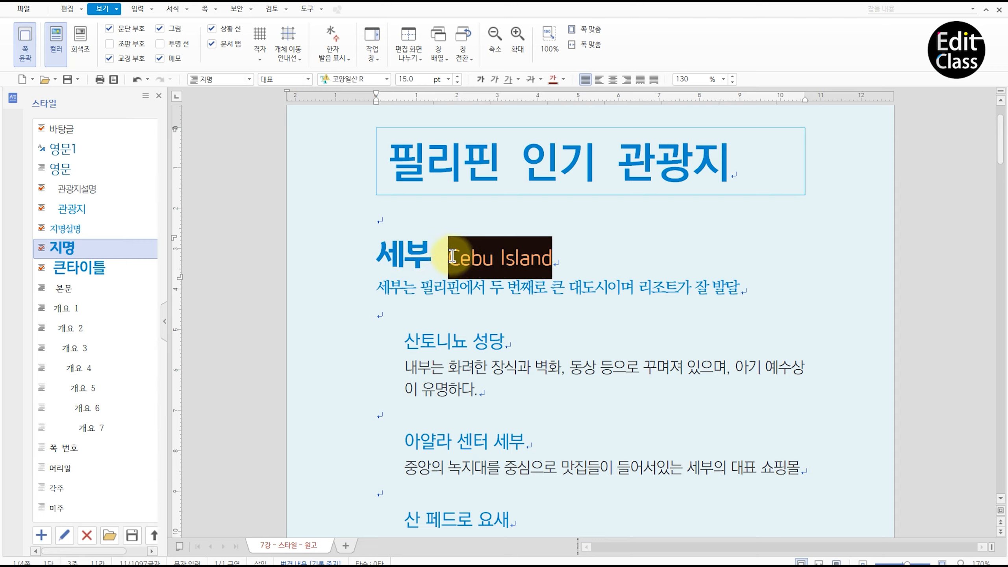
left_click(71, 149)
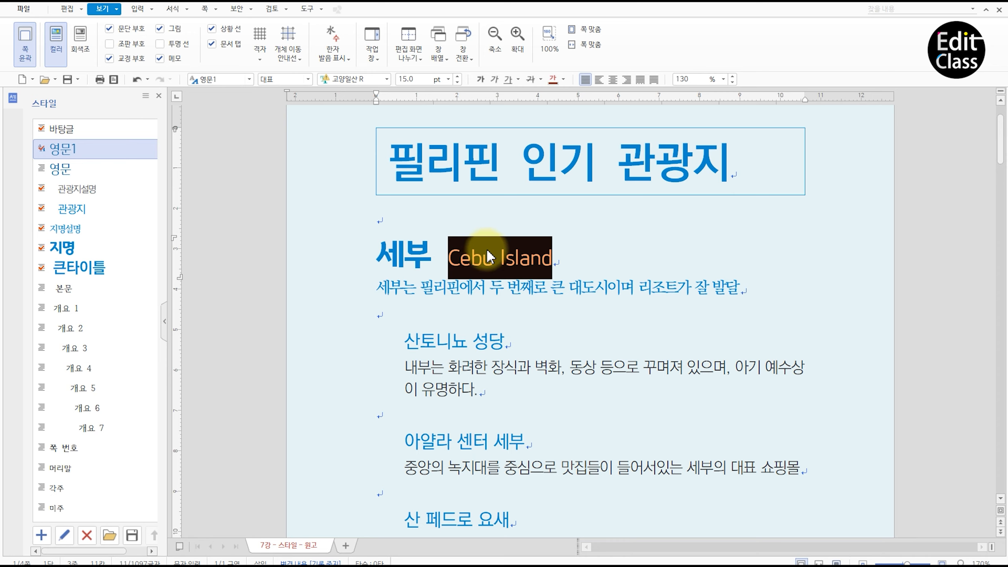
scroll(494, 259, "down", 8)
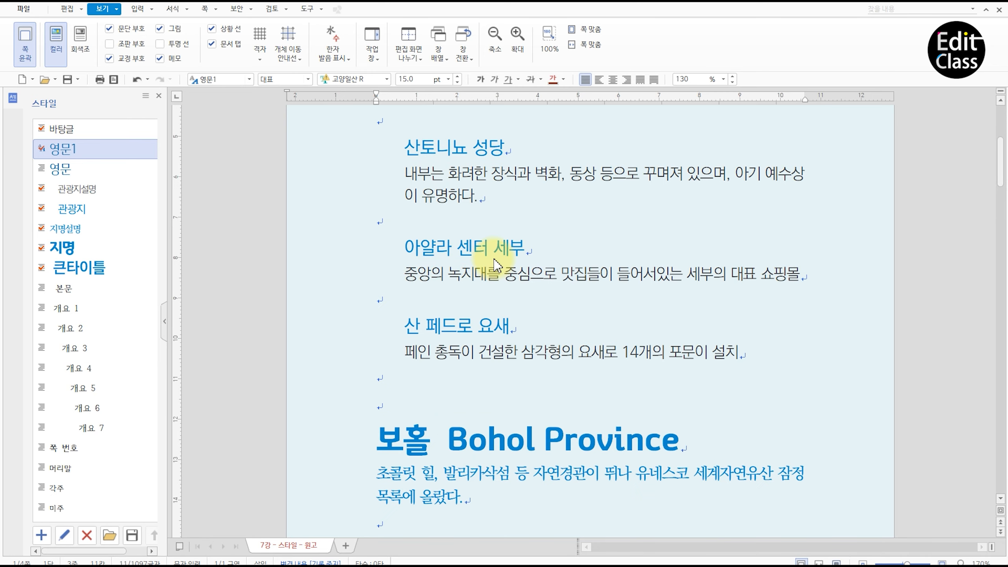
left_click_drag(680, 314, 447, 314)
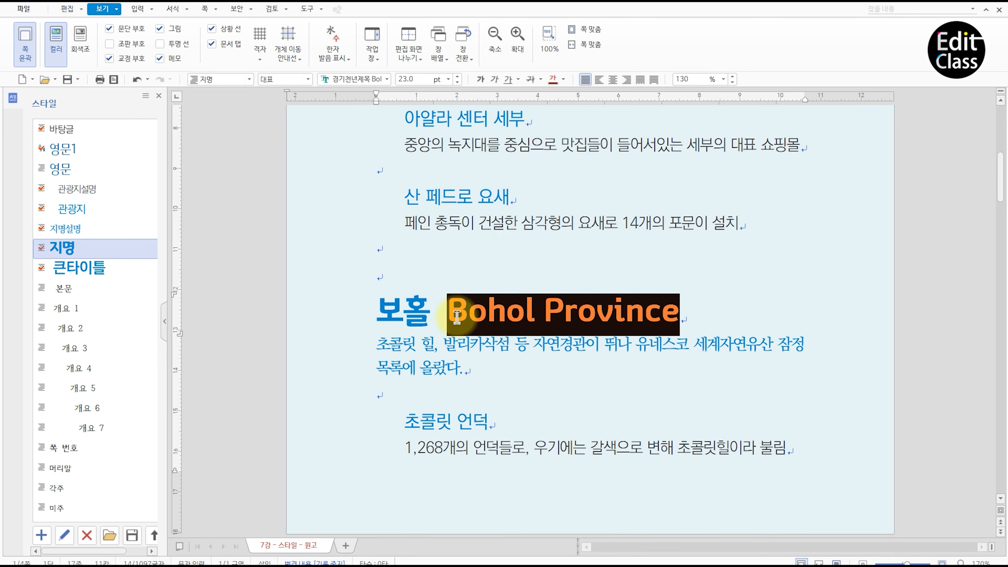
left_click(82, 151)
left_click(470, 275)
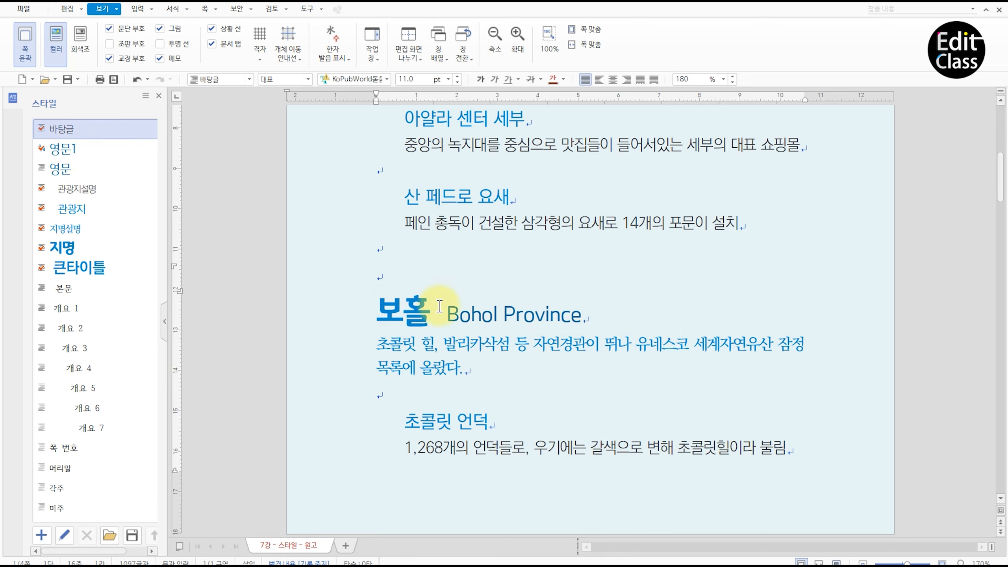
- Colour "Bohol Province" light blue, update the 영문1 style to match its current formatting, and check "Cebu Island"
left_click_drag(448, 315, 580, 307)
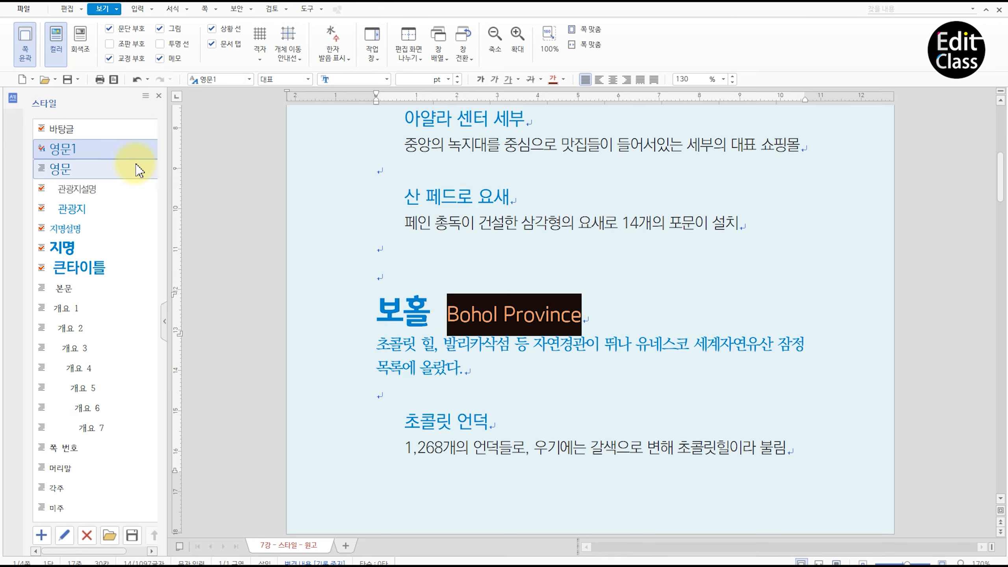
left_click(563, 79)
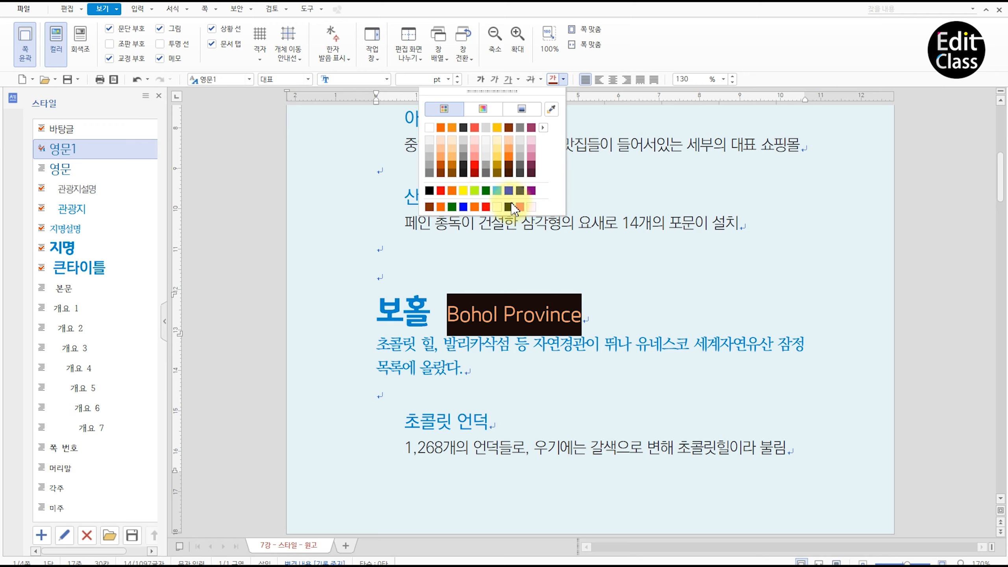
left_click(497, 191)
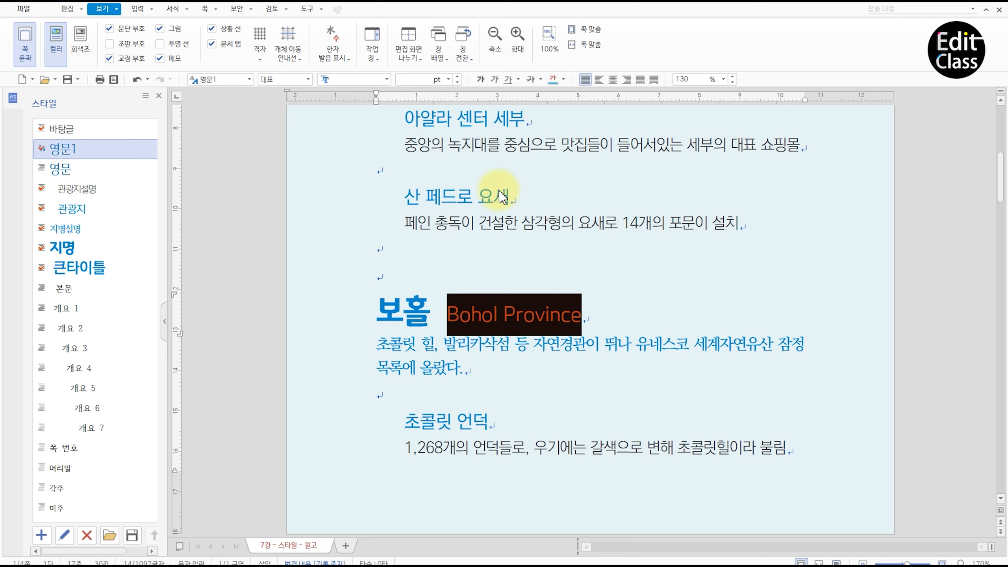
right_click(123, 153)
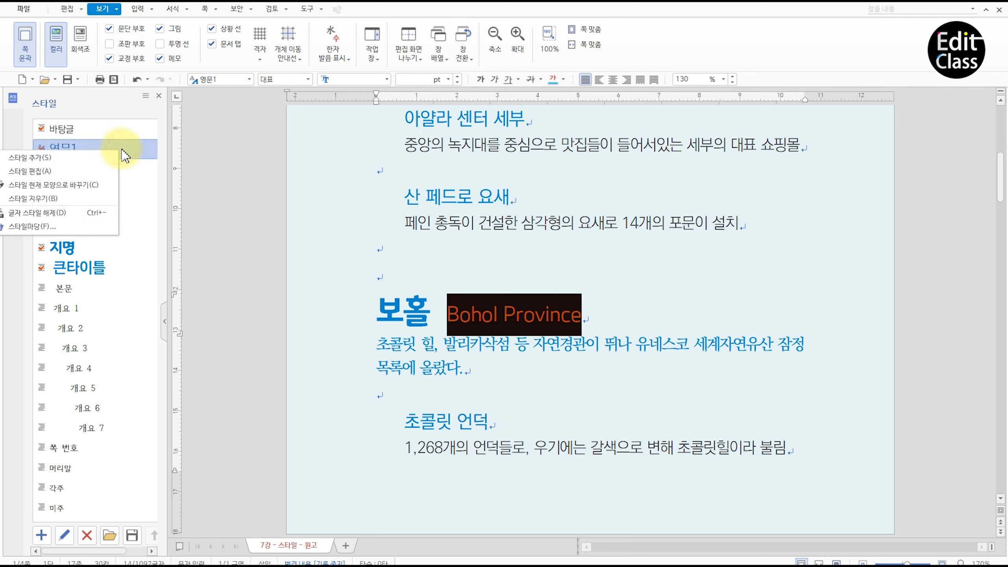
left_click(93, 185)
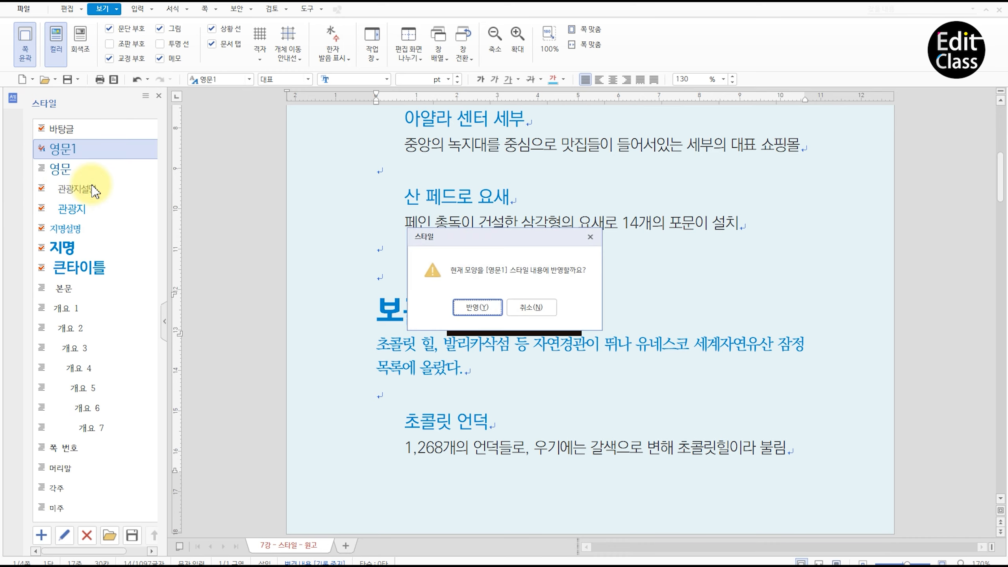
left_click(469, 307)
left_click(743, 315)
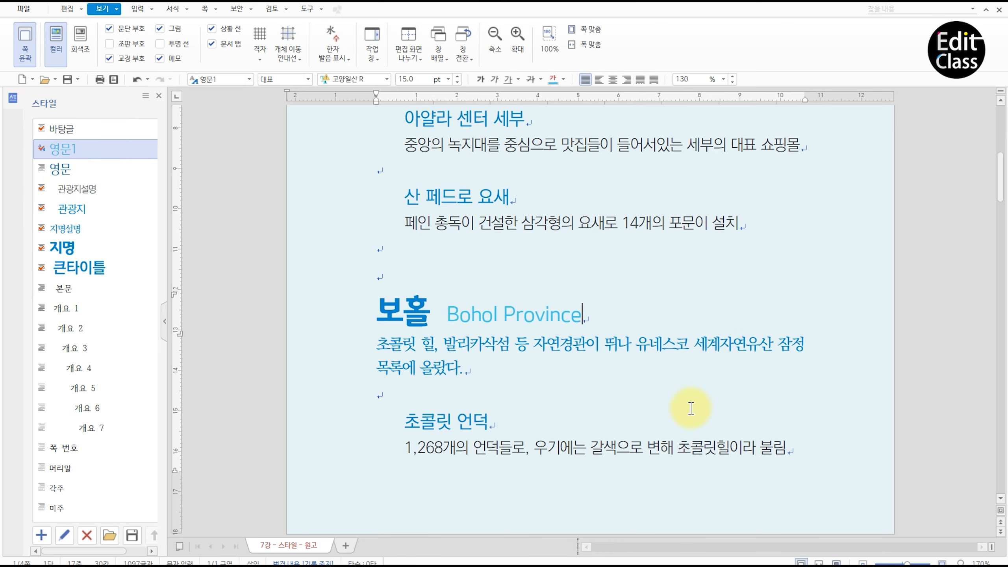
scroll(693, 405, "up", 5)
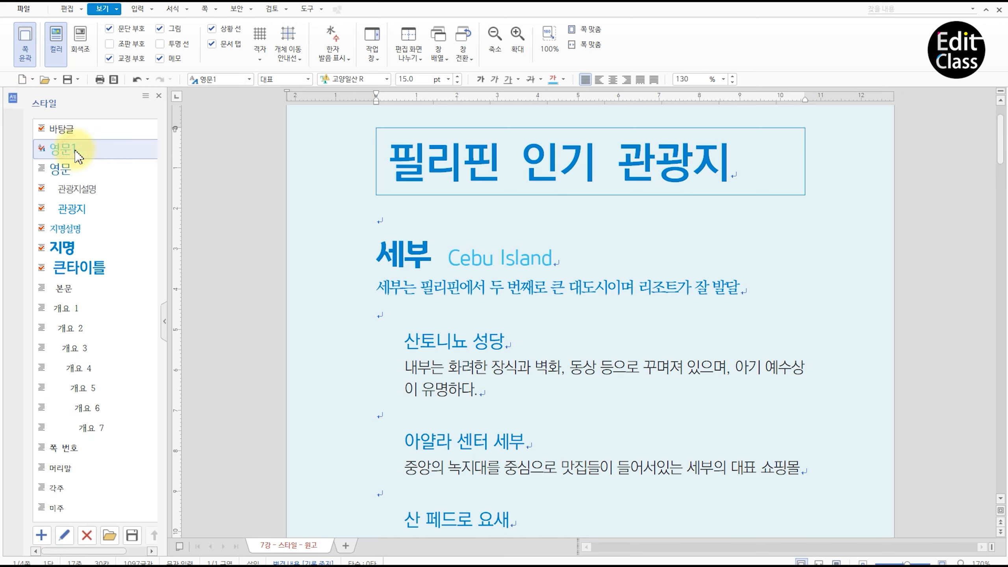
- Edit the character formatting of the 영문1 style, setting its text colour to a darker blue theme colour
left_click(64, 536)
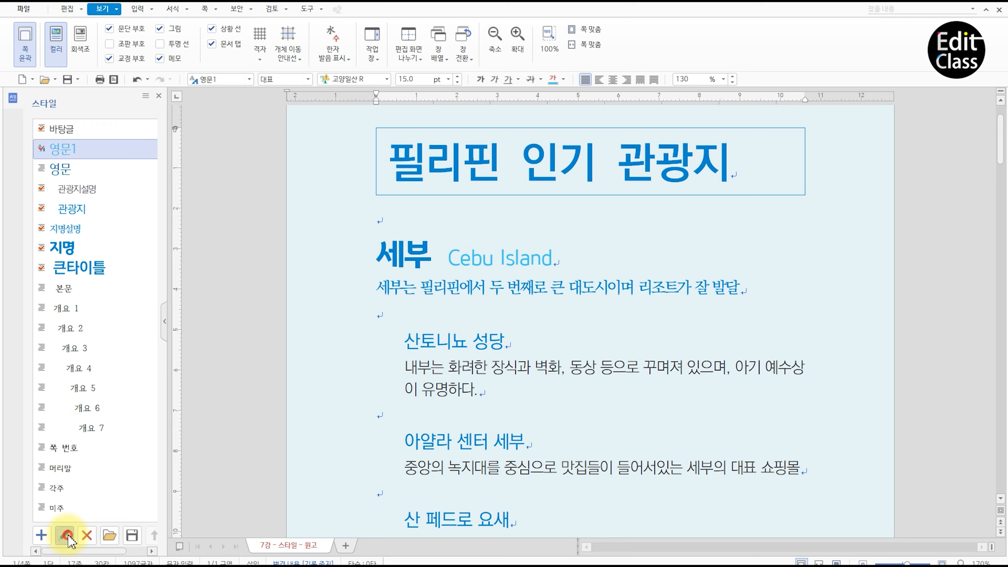
left_click(414, 310)
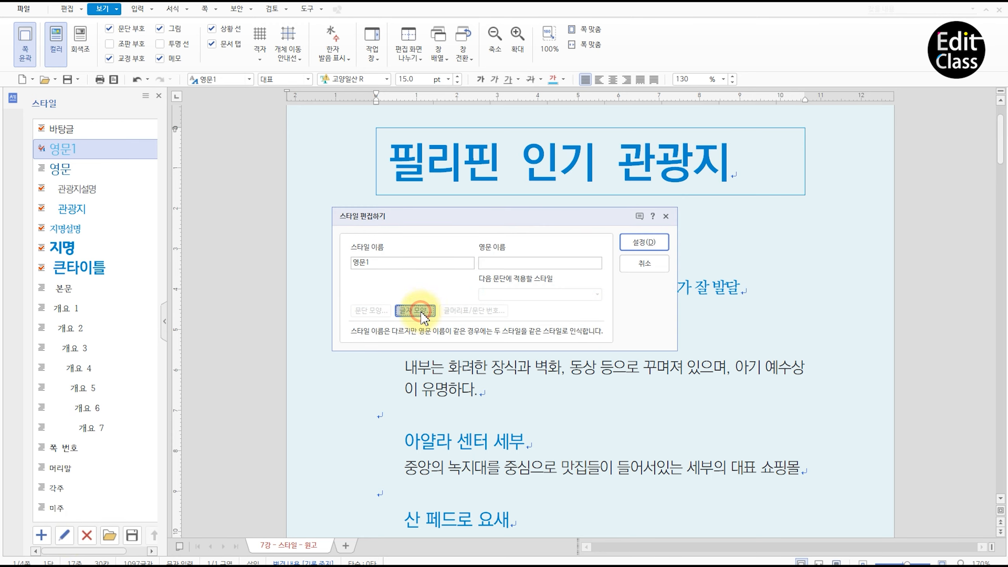
left_click(399, 289)
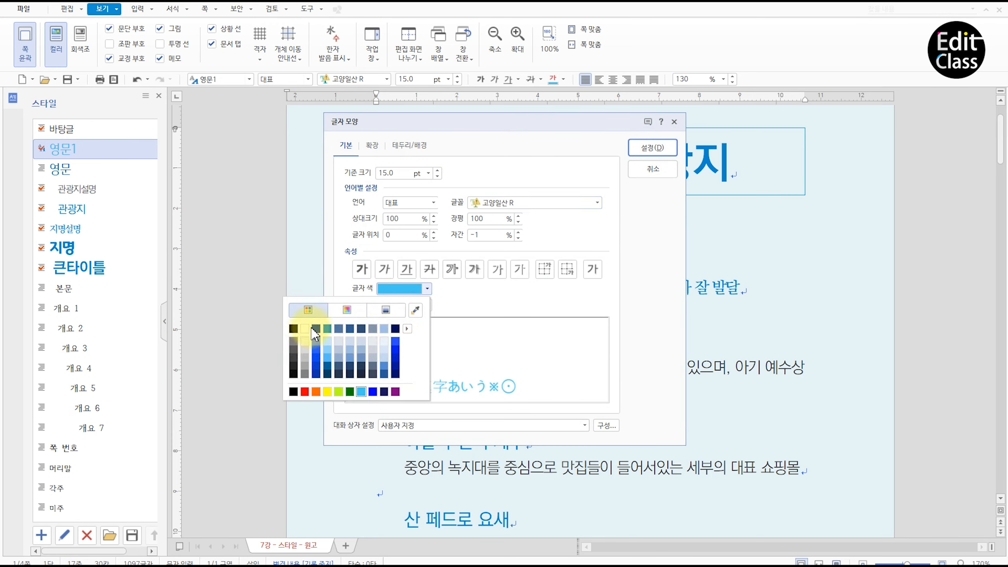
left_click(327, 328)
left_click(639, 149)
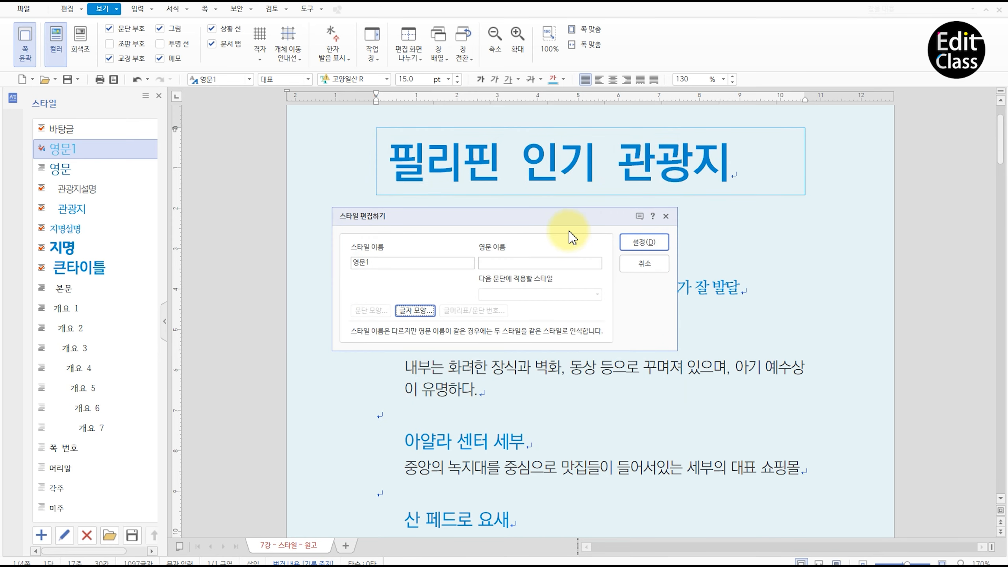
left_click(641, 239)
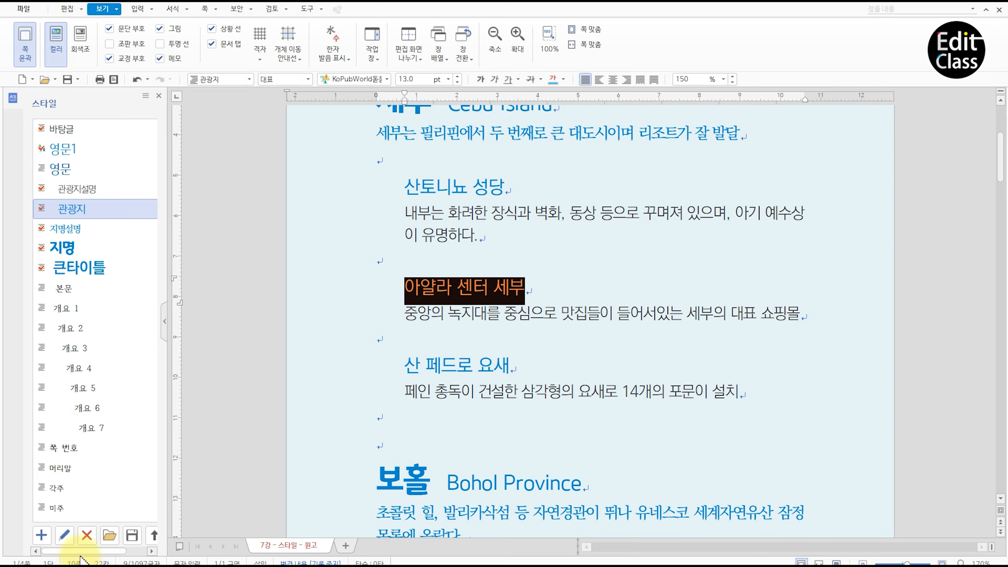
- Examine the character formatting and text colour defined in the 관광지 style
left_click(63, 537)
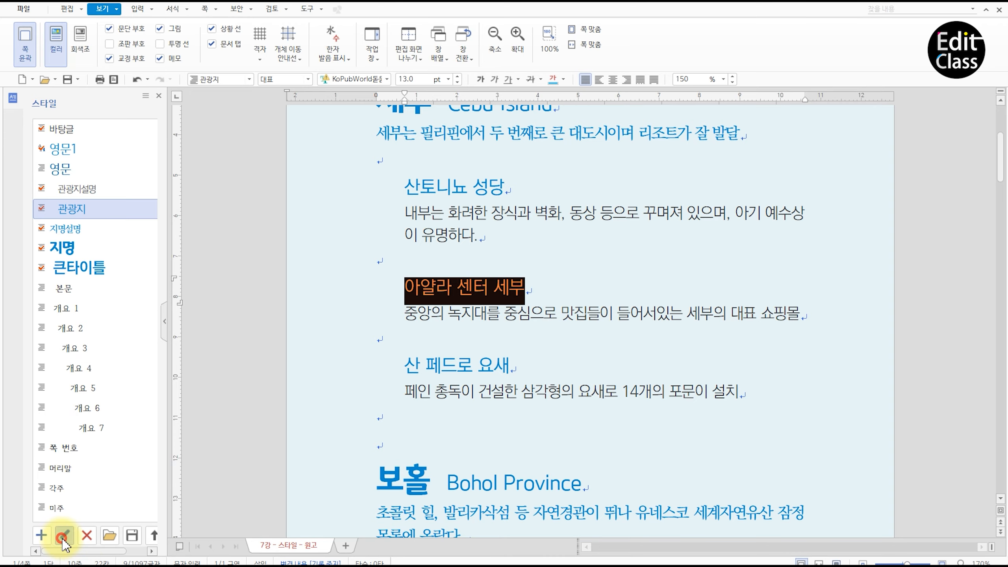
left_click(417, 311)
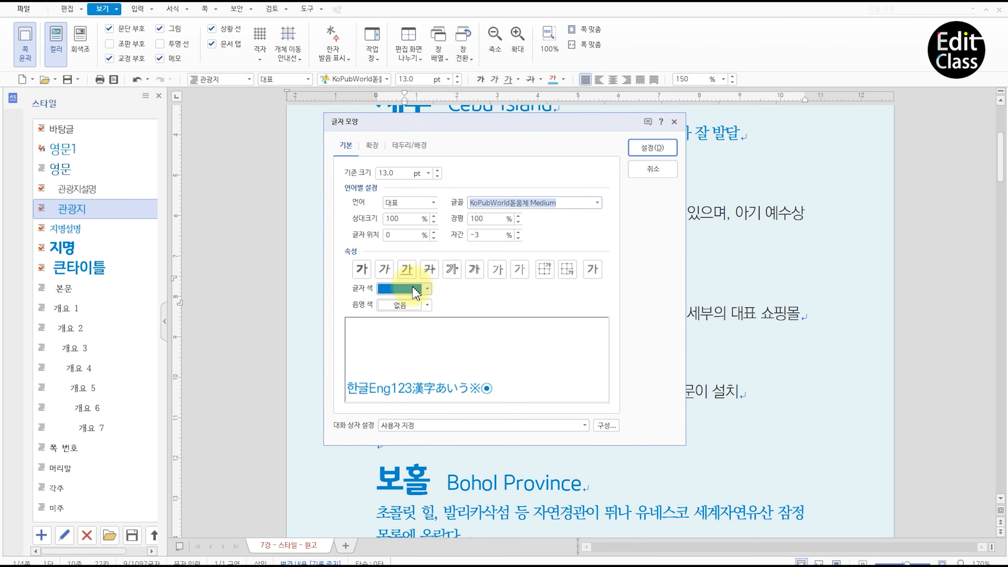
left_click(415, 293)
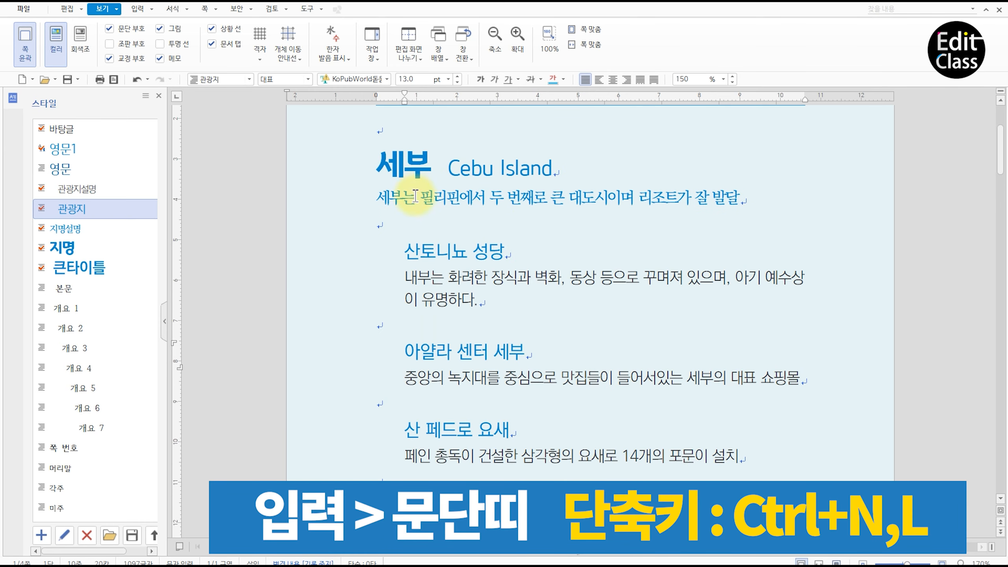
- Insert a paragraph band on the empty line below the 세부 description
left_click(392, 223)
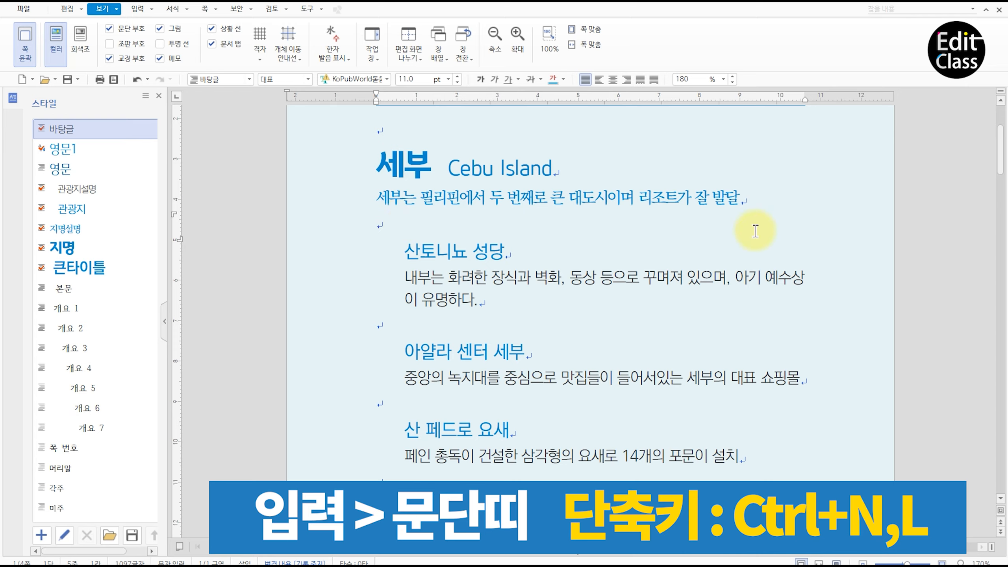
left_click(153, 9)
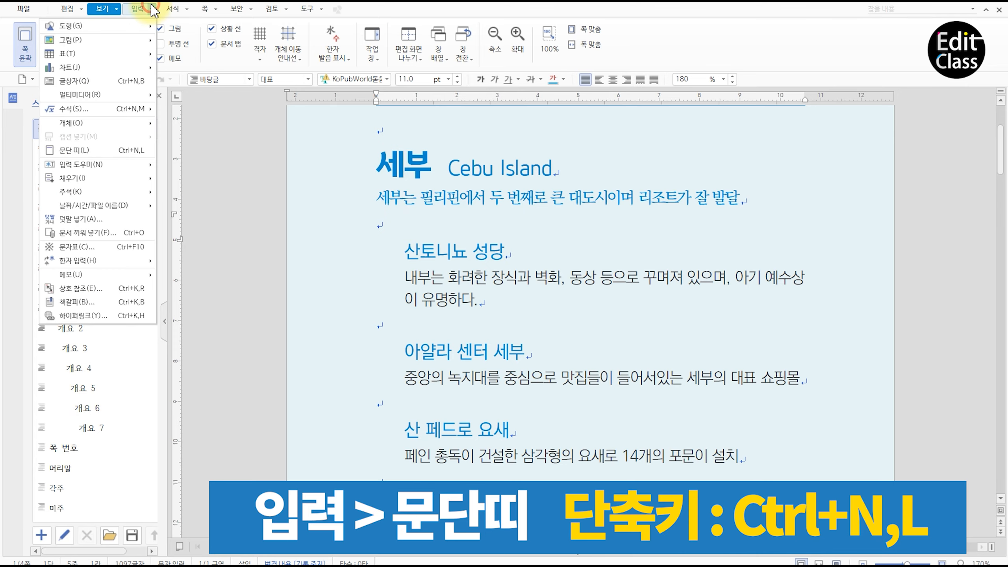
left_click(119, 151)
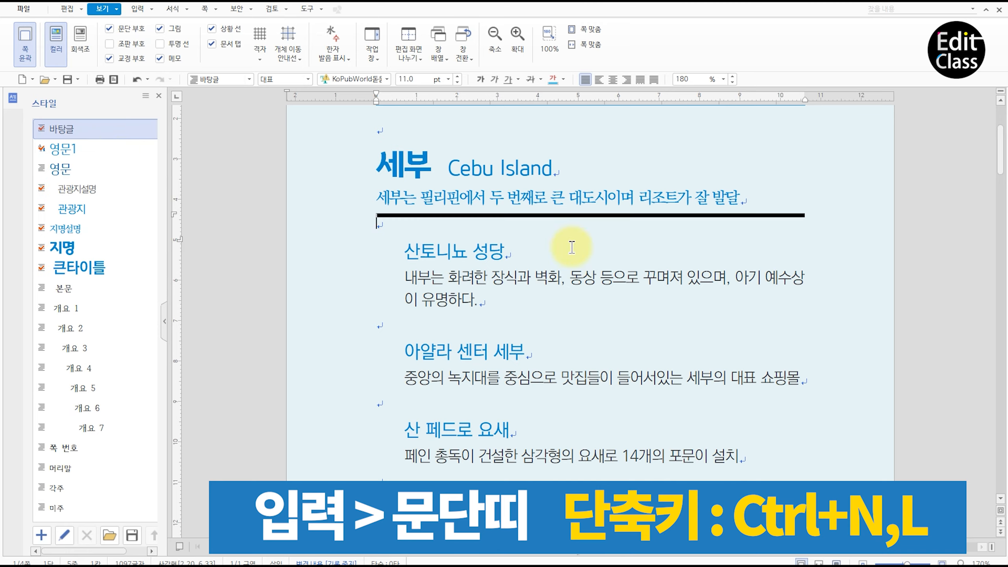
- Set the height of the paragraph band below the 세부 description to 0.8 mm
left_click(557, 216)
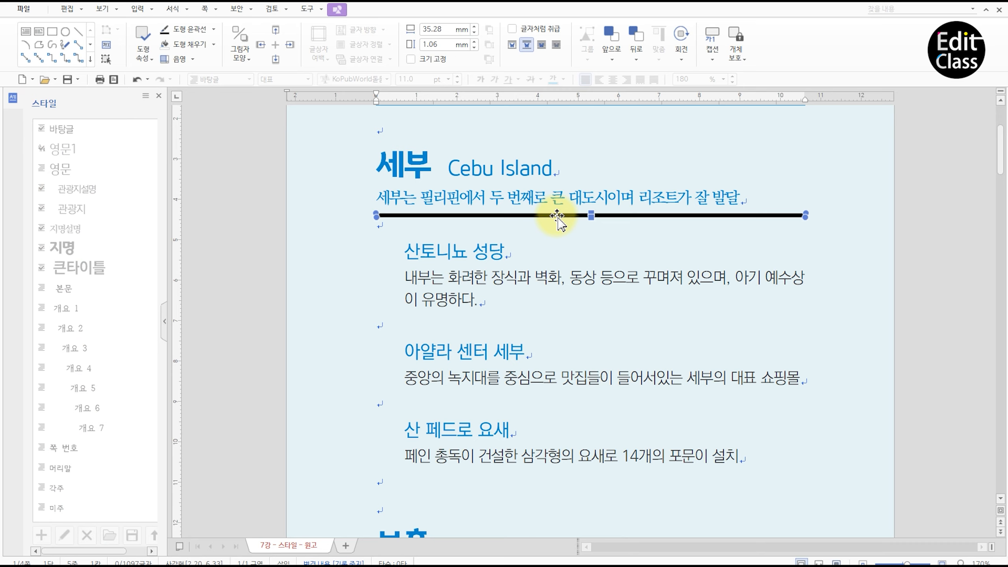
key("Escape")
left_click(574, 213)
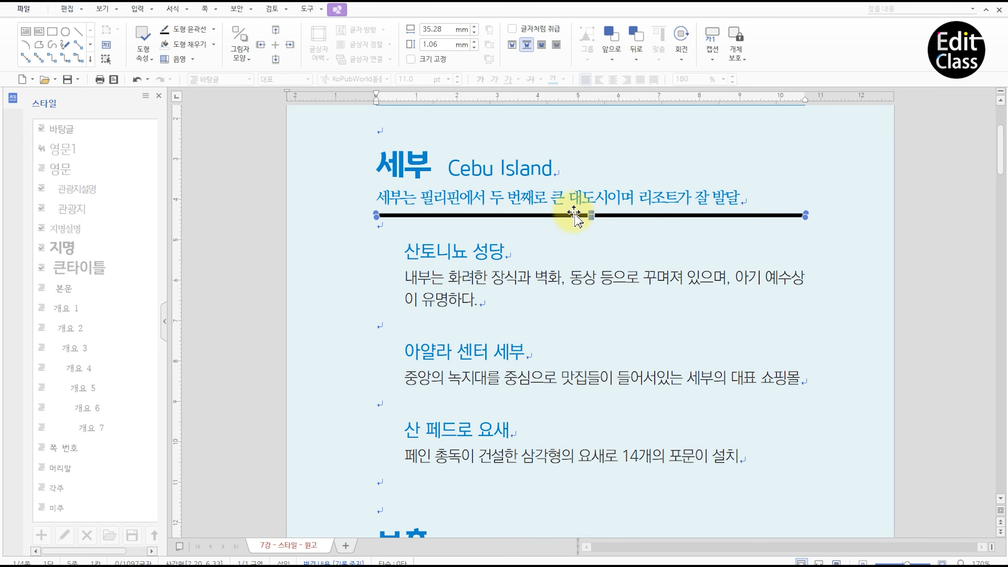
right_click(575, 216)
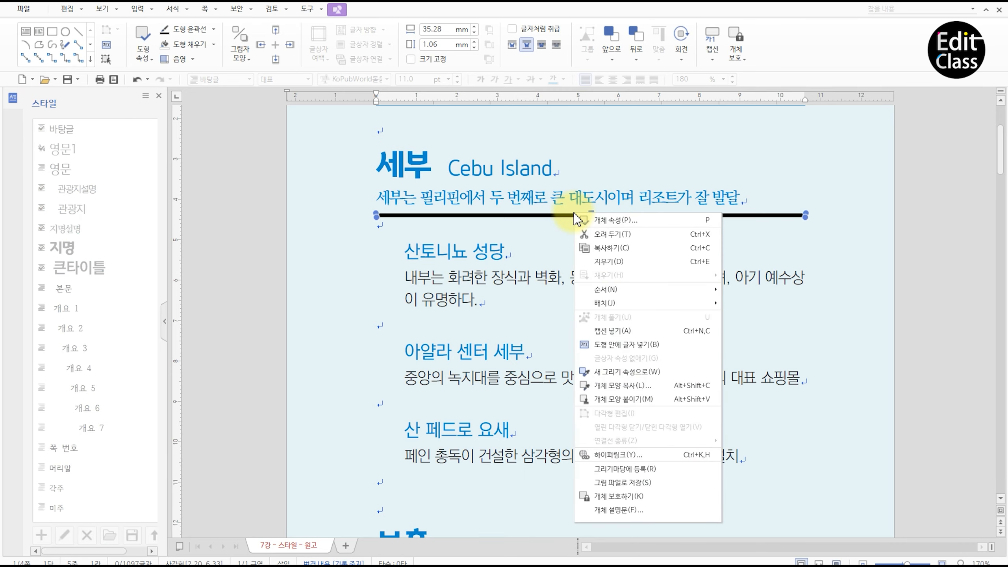
left_click(710, 221)
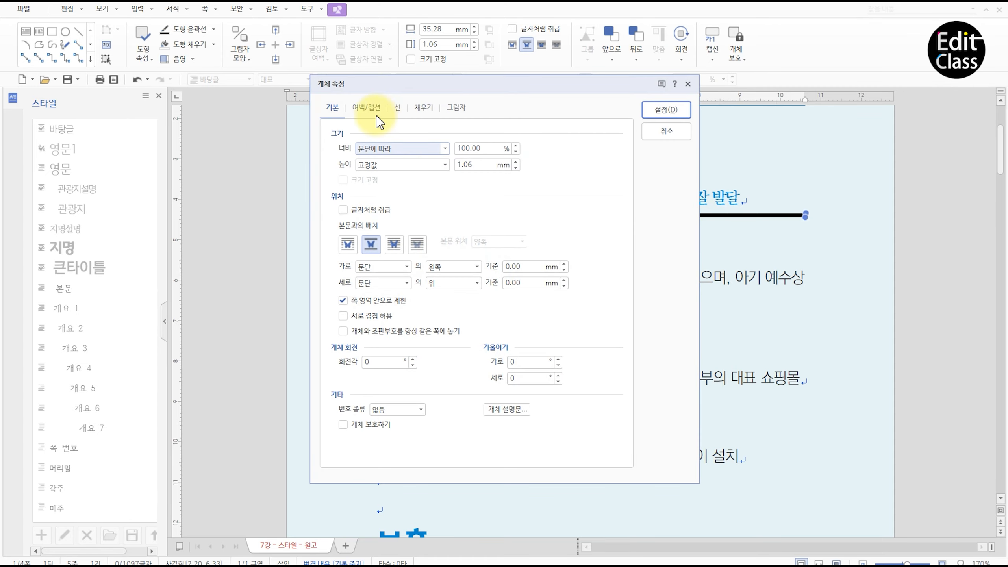
left_click_drag(506, 90, 563, 264)
left_click(536, 334)
type("0.8")
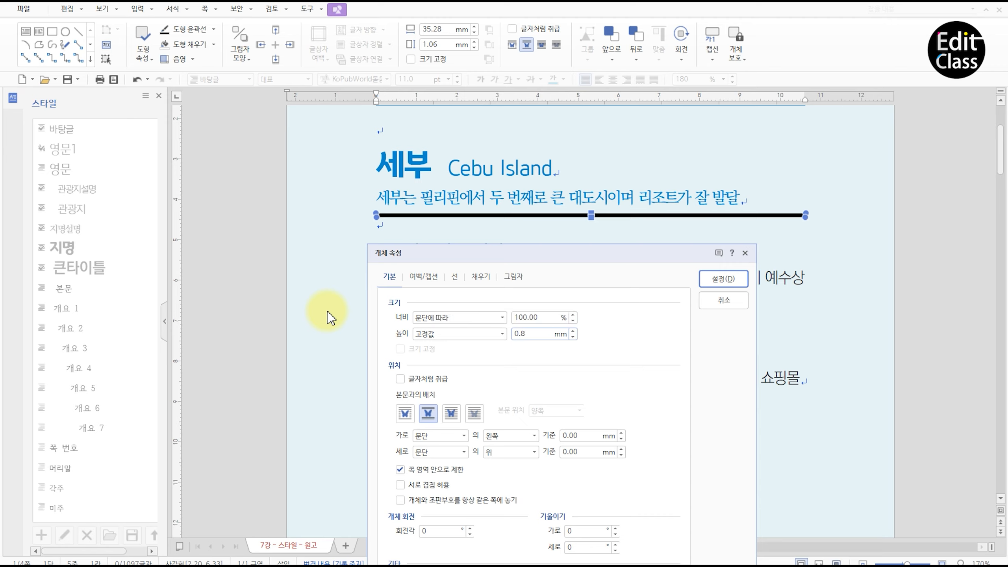
key("Return")
- Fill the paragraph band with the 40% lighter shade of the blue theme colour
key("p")
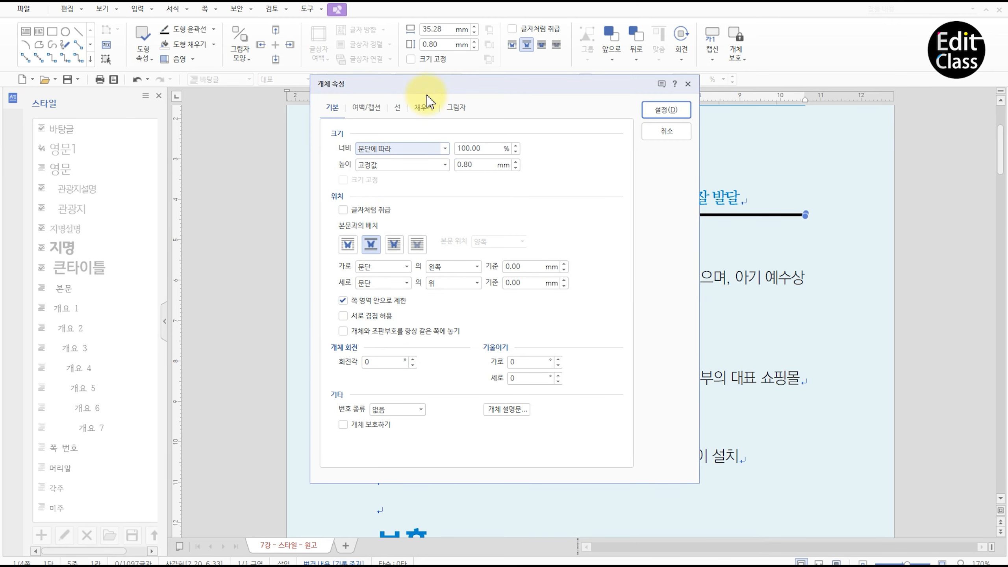
left_click(423, 107)
left_click(415, 384)
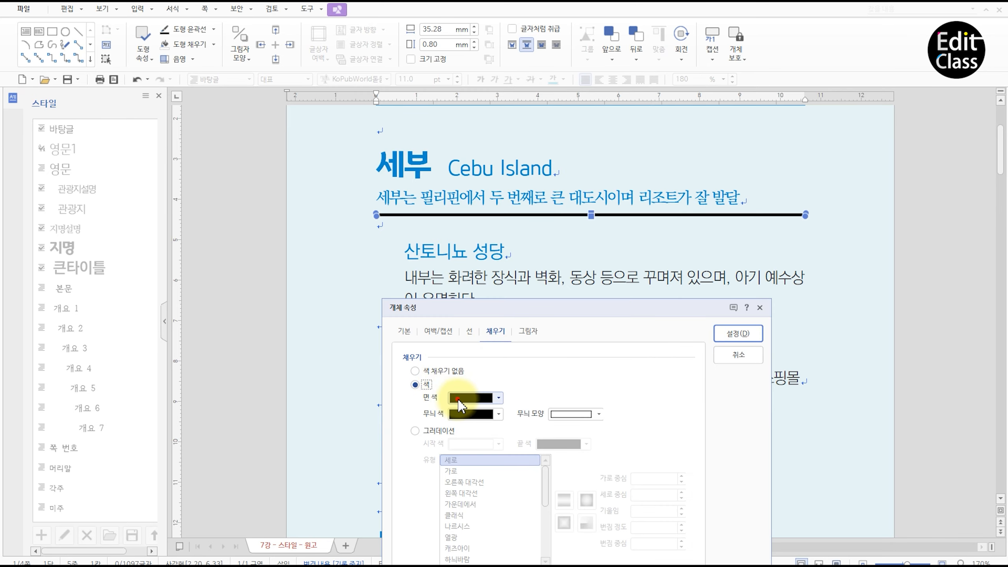
left_click(459, 400)
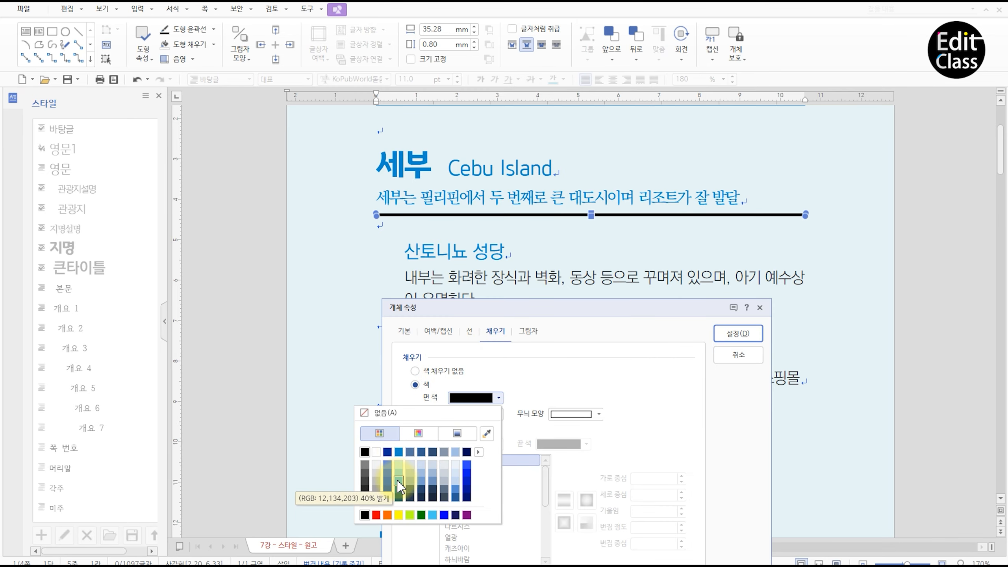
left_click(398, 486)
left_click(738, 333)
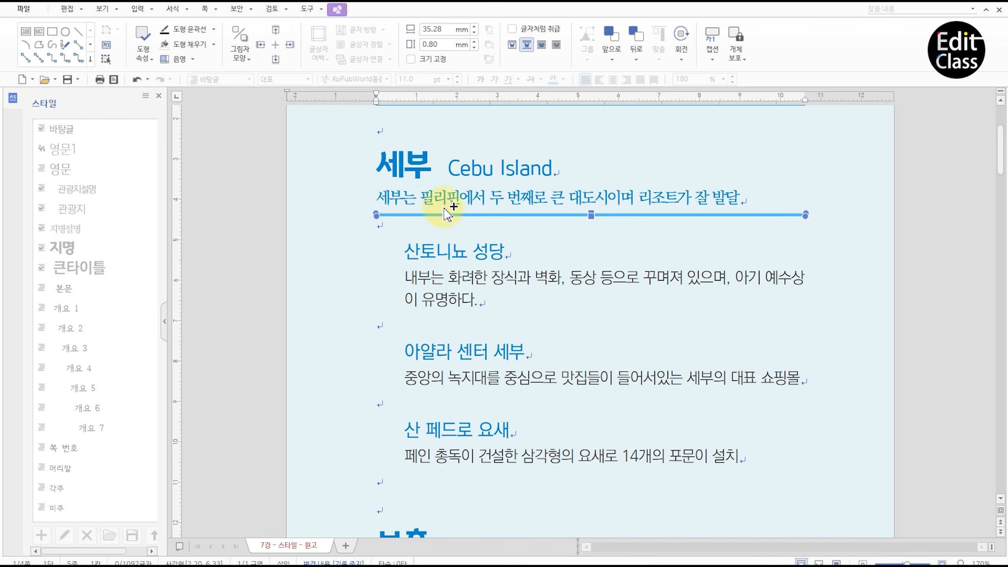
- Place a copy of the light blue band on the empty line below the 보홀 description
scroll(404, 210, "down", 5)
left_click(403, 298)
key("ctrl+v")
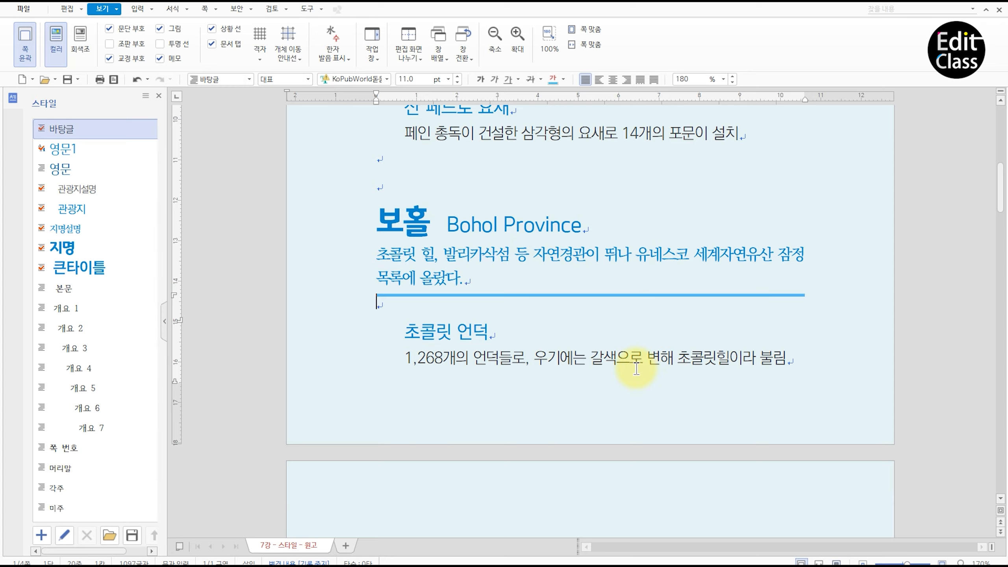
- Reduce the line spacing of the blank line above 아얄라 센터 세부 to 30%
scroll(636, 369, "up", 5)
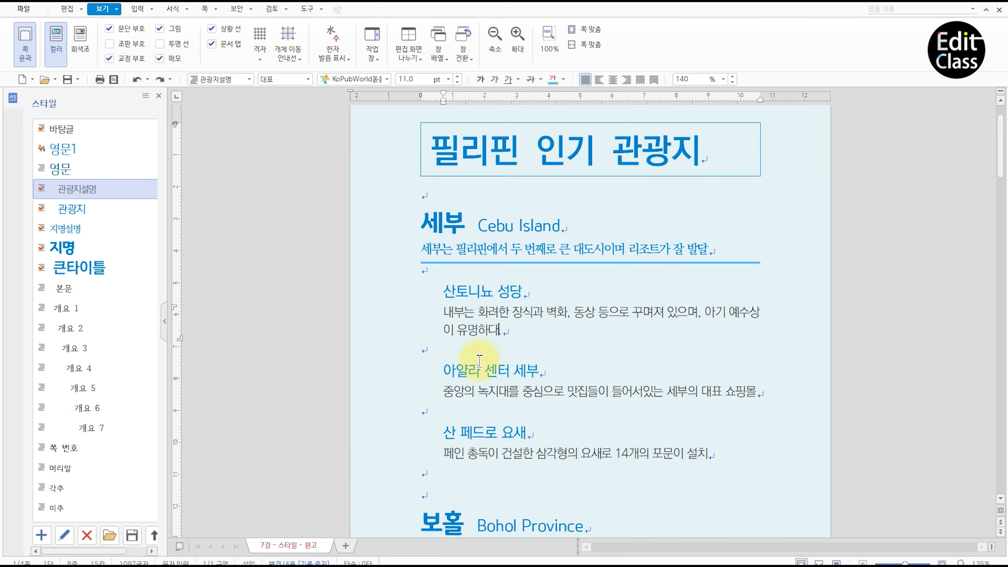
left_click(480, 360)
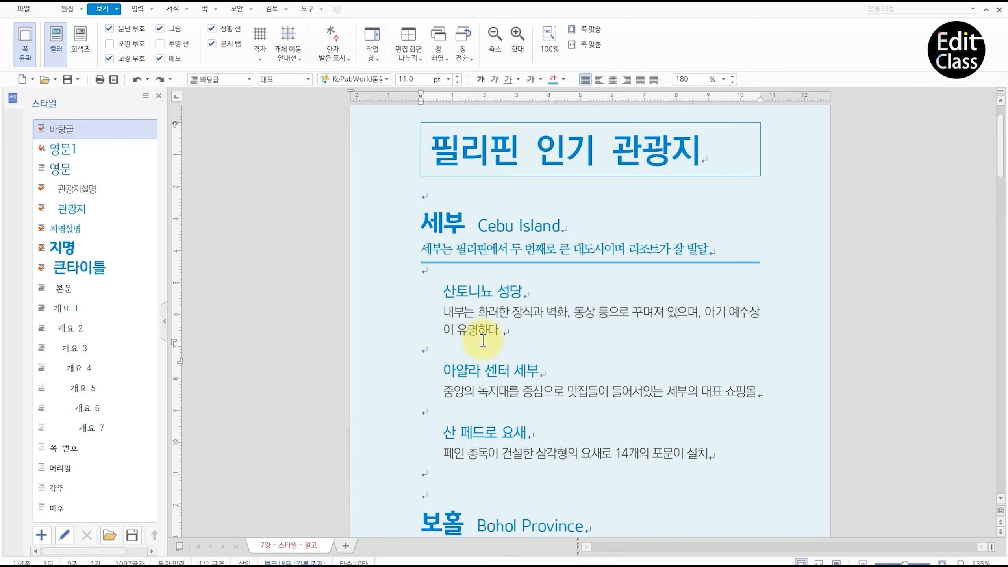
key("alt+t")
left_click(645, 146)
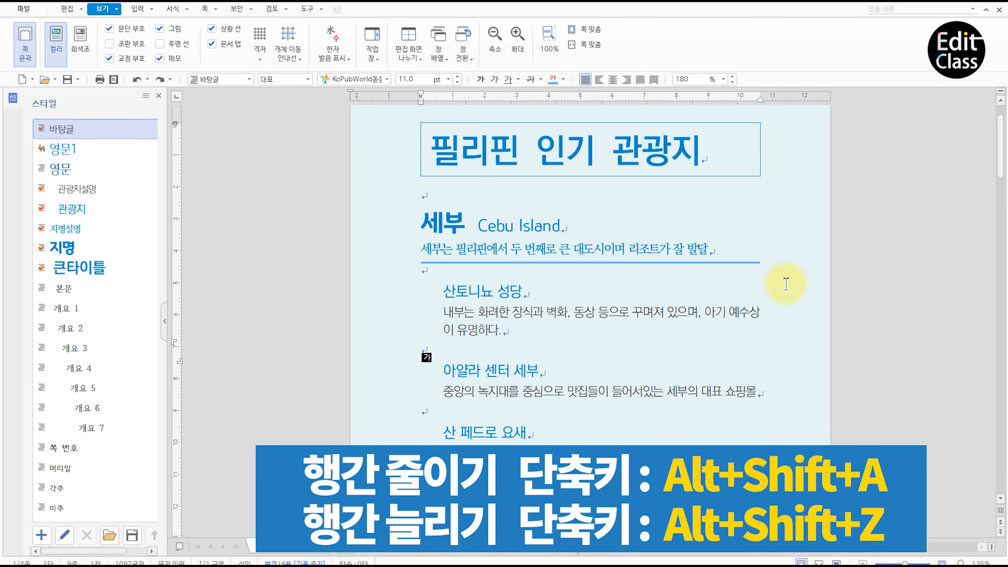
key("alt+shift+a")
key("alt+shift+a")
key("alt+shift+a")
key("alt+shift+a")
key("alt+shift+a")
key("alt+shift+a")
key("alt+shift+a")
key("alt+shift+a")
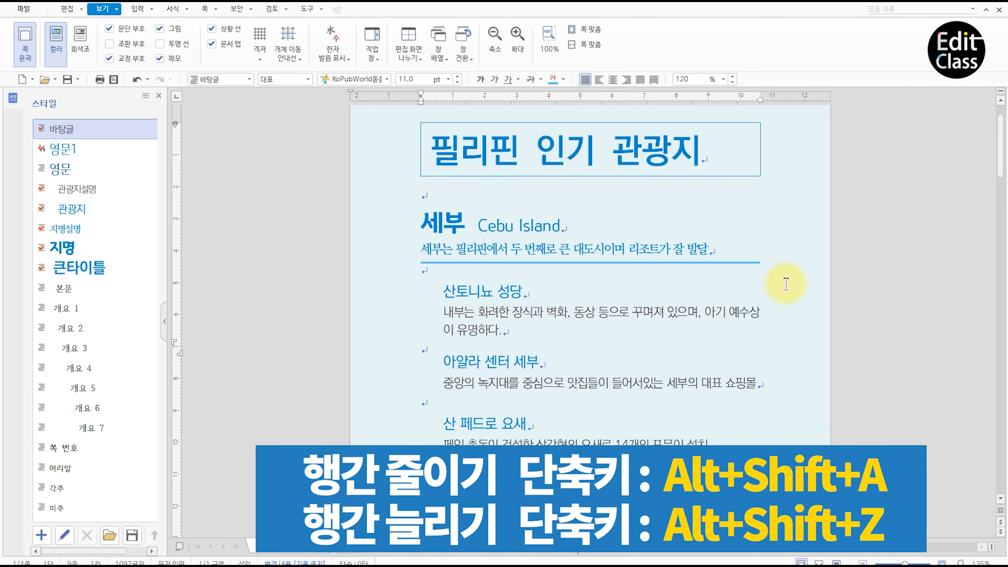
key("alt+shift+a")
key("alt+shift+a")
key("alt+shift+a")
key("alt+shift+a")
key("alt+shift+a")
key("alt+shift+a")
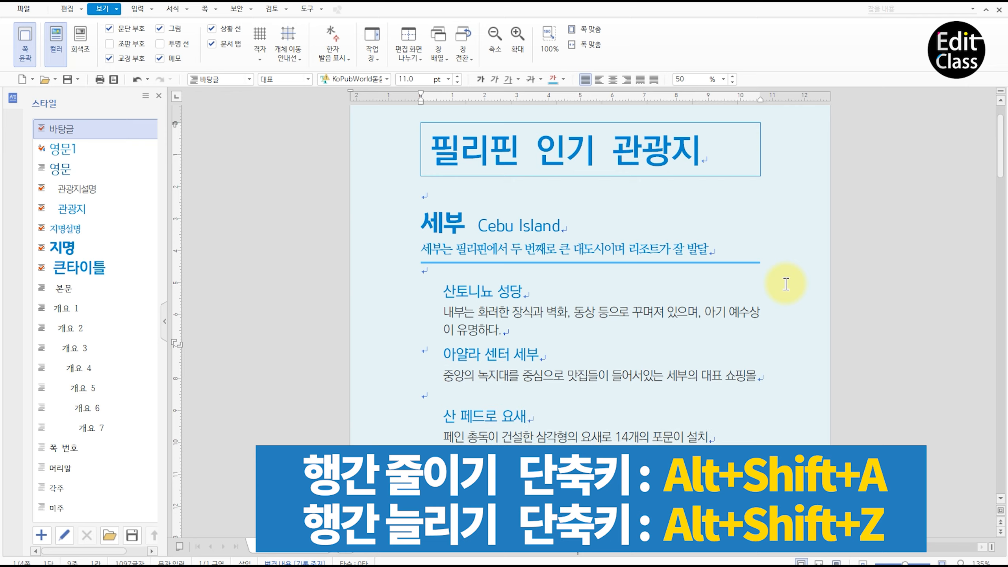
key("alt+shift+a")
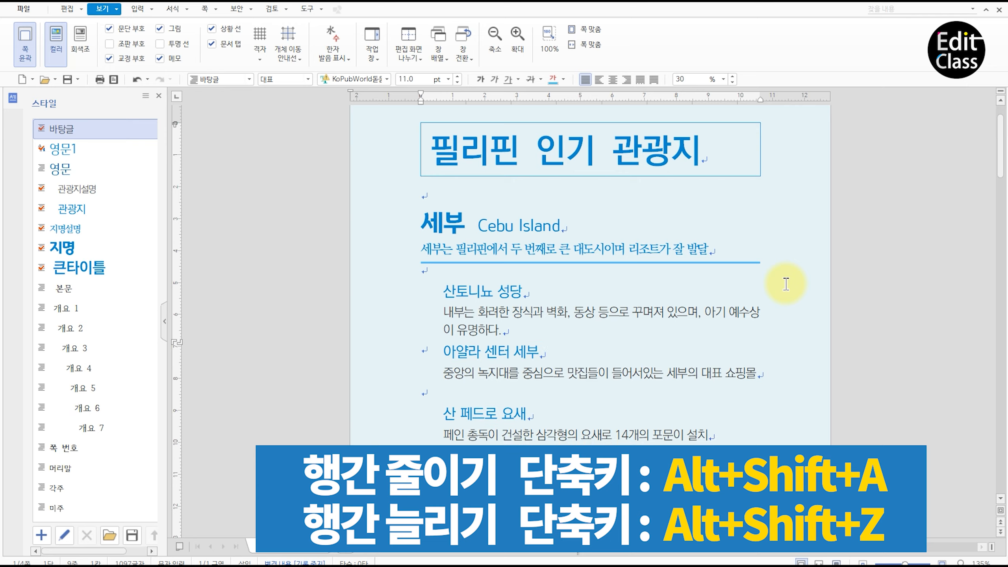
- Increase the line spacing of the blank line above 아얄라 센터 세부 to 110%
key("alt+shift+z")
key("alt+shift+z")
key("alt+shift+z")
key("alt+shift+z")
key("alt+shift+z")
key("alt+shift+z")
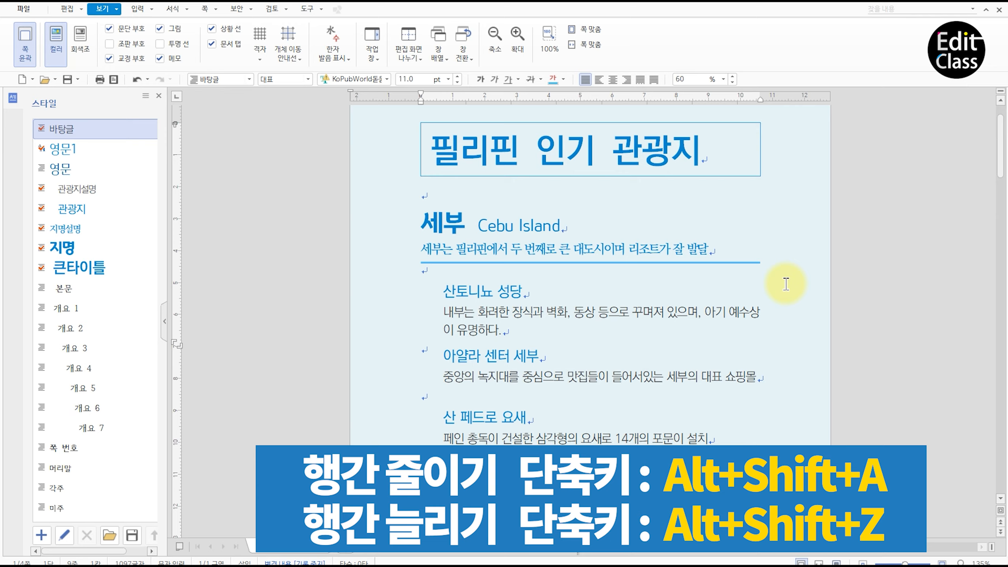
key("alt+shift+z")
key("alt+shift+z")
key("alt+shift+z")
key("alt+shift+z")
key("alt+shift+z")
key("alt+shift+z")
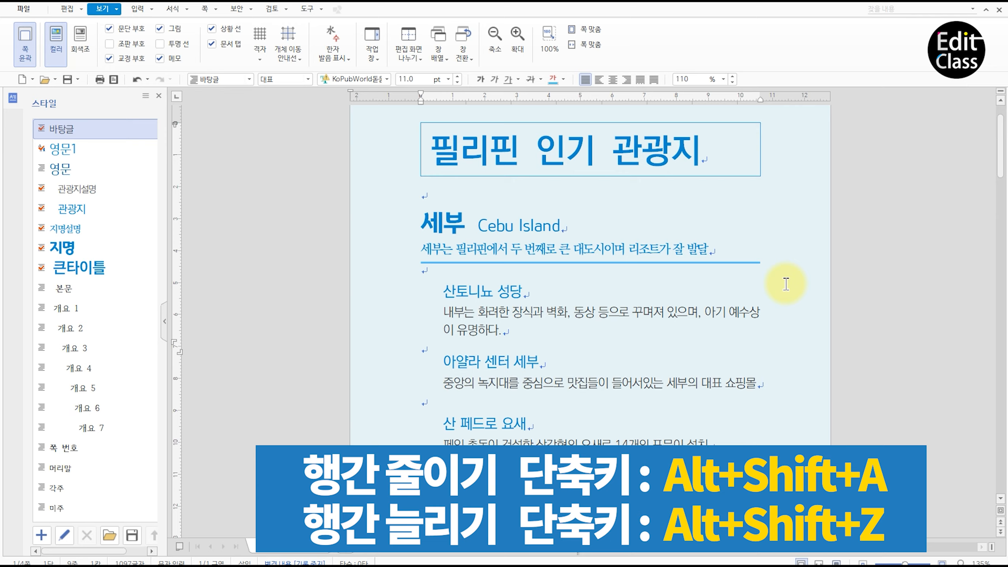
- Set the line spacing of the blank line above 아얄라 센터 세부 to 100%
key("alt+shift+a")
key("alt+shift+a")
key("alt+shift+a")
key("alt+shift+a")
key("alt+shift+a")
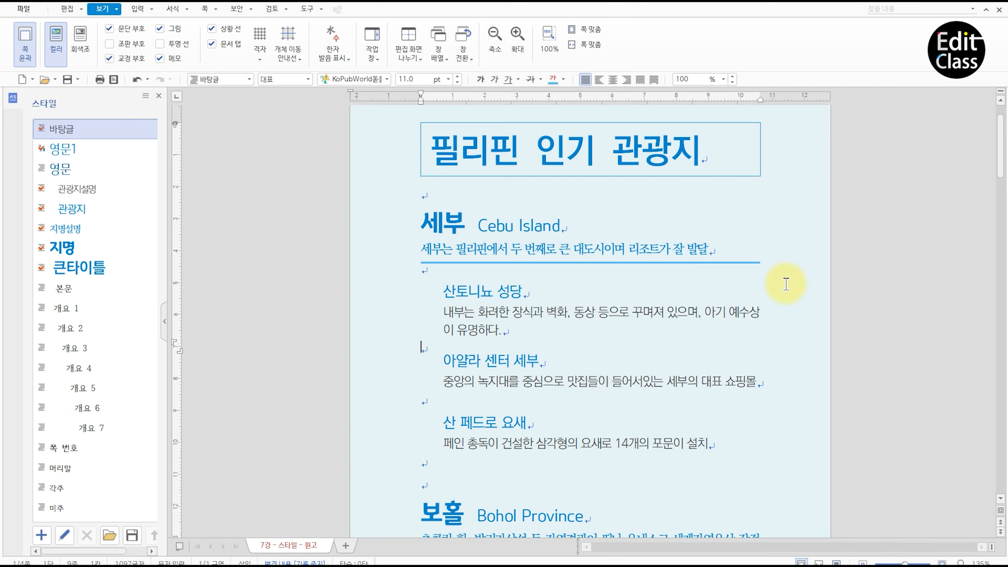
- Create a paragraph style named 반행 from the tightened blank line above 아얄라 센터 세부 and apply it there
left_click(424, 348)
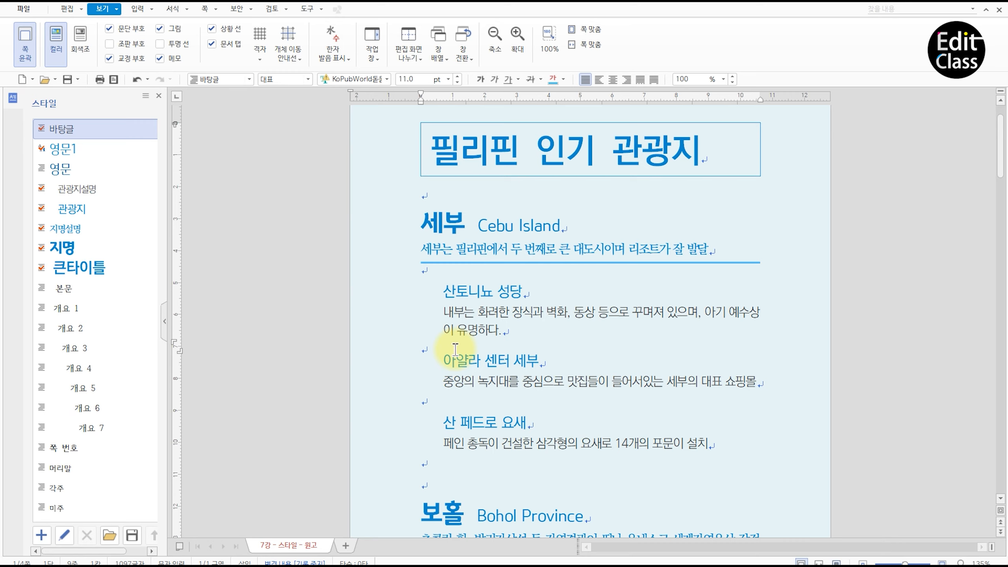
key("F6")
left_click(283, 418)
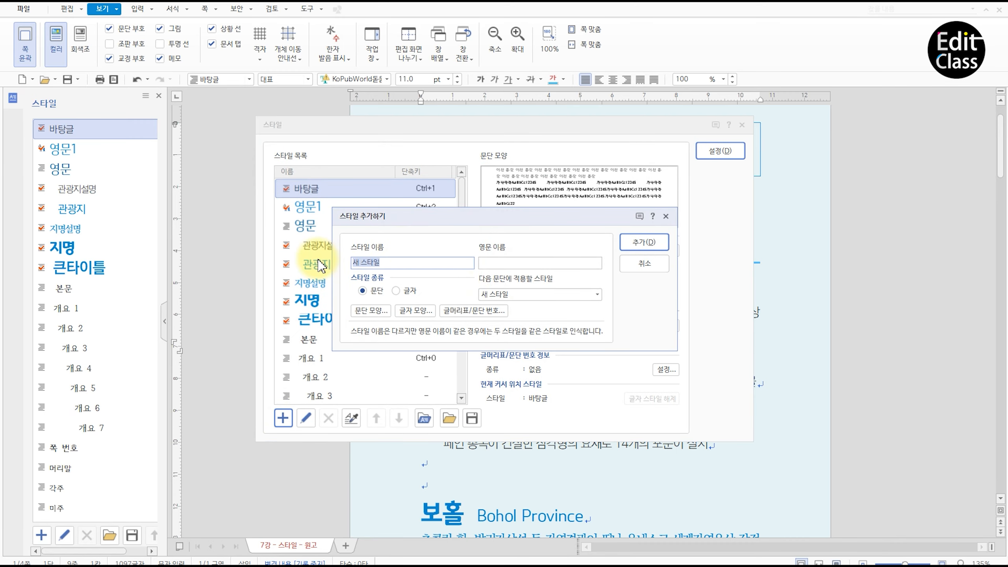
type("바")
key("Return")
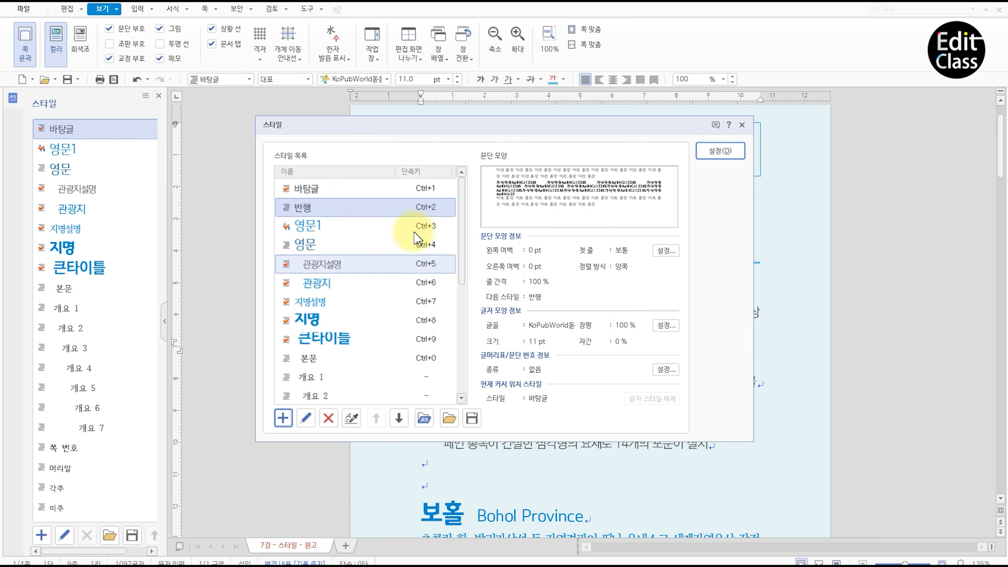
left_click(718, 151)
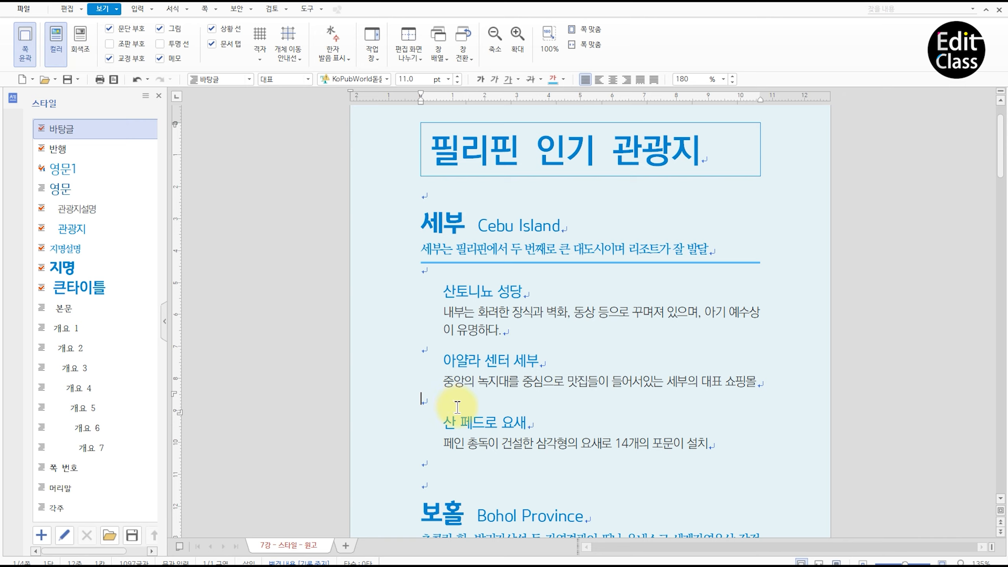
- Apply the 반행 style to the blank lines above 산 페드로 요새, 알로나 비치 and 안경 원숭이 보호구역
key("ctrl+2")
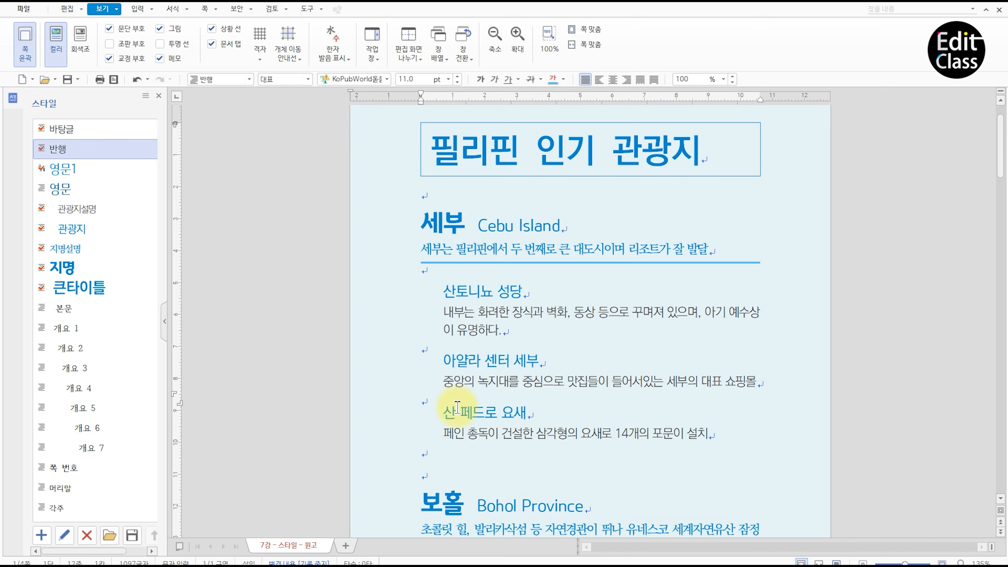
mouse_move(111, 156)
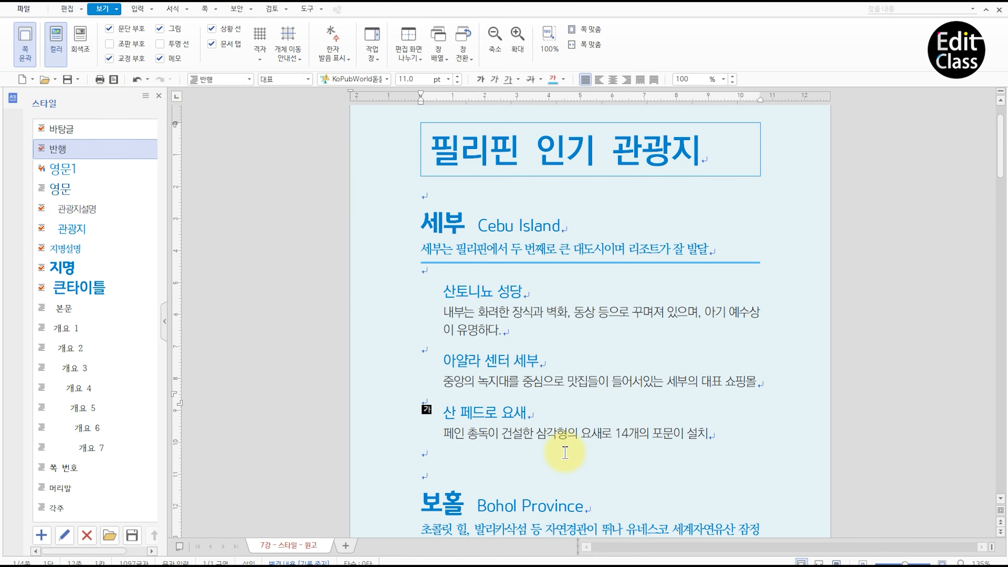
scroll(564, 452, "down", 10)
left_click(456, 230)
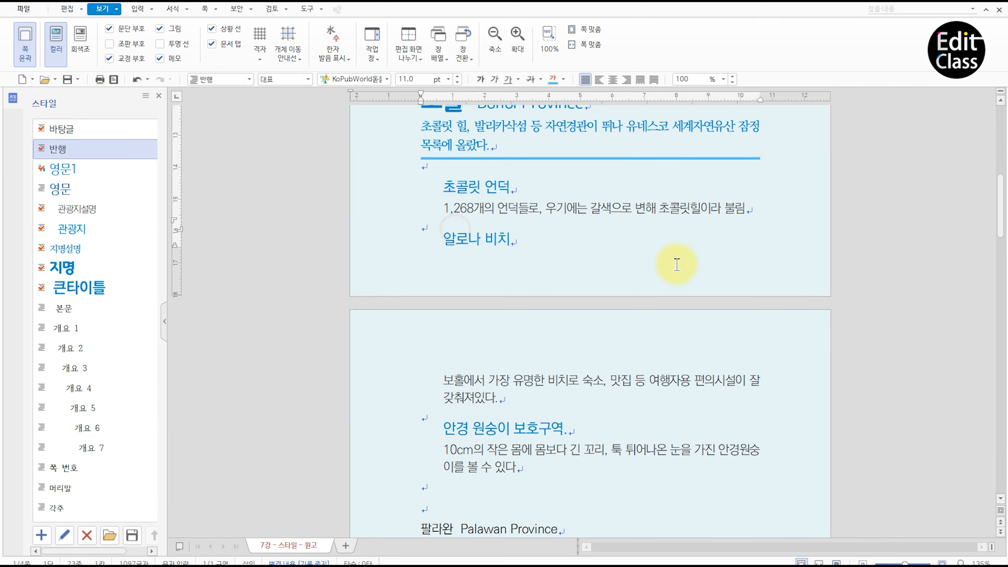
scroll(676, 264, "up", 10)
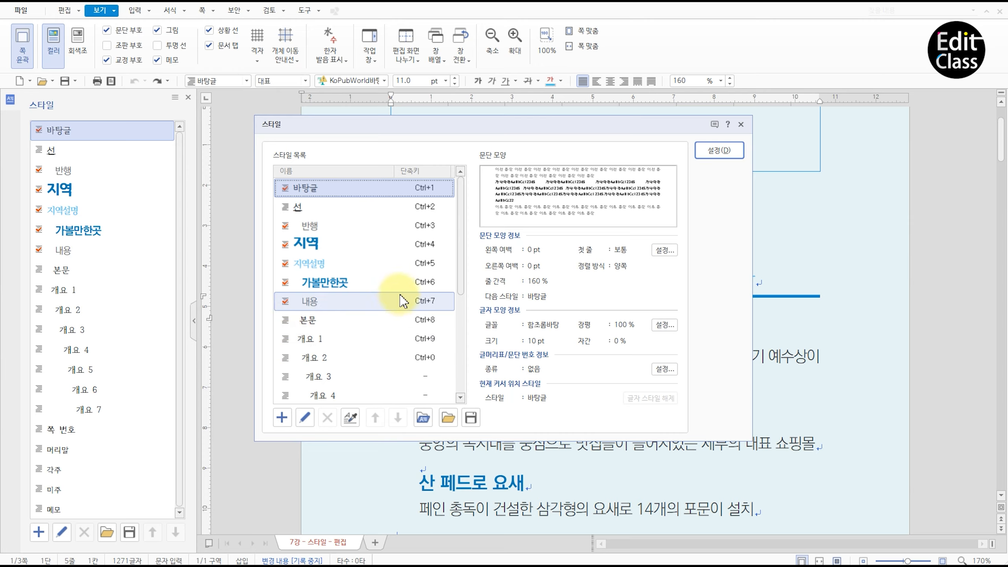
- Delete the unused styles 선, 본문, 개요 1, 개요 2 and 개요 3 from the style list
left_click(309, 211)
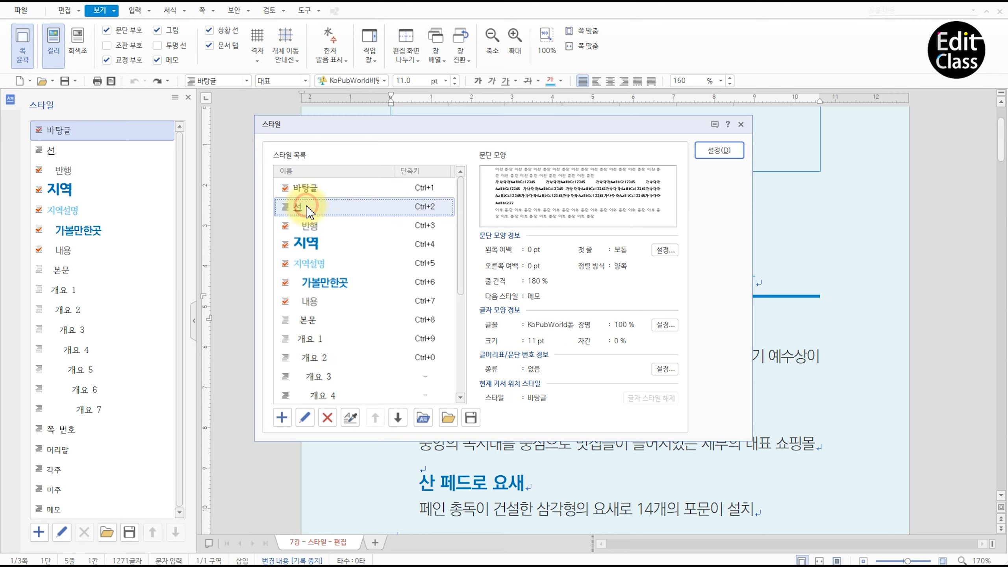
left_click(328, 417)
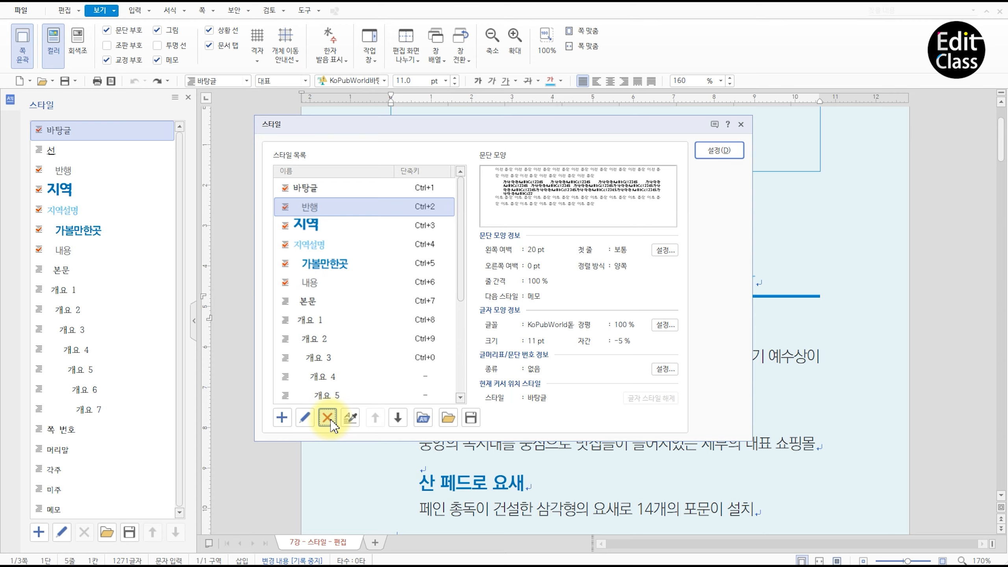
left_click(310, 300)
left_click(328, 418)
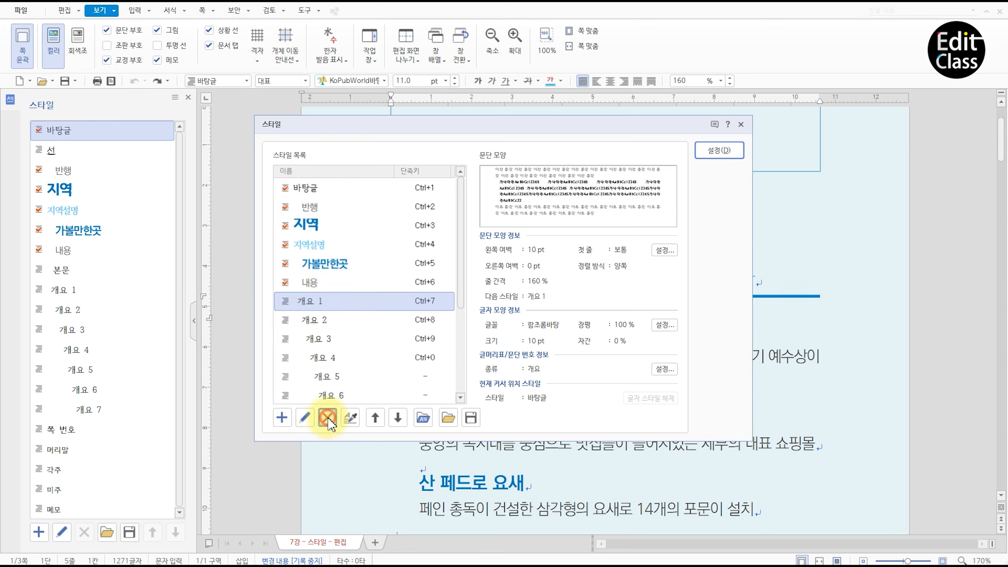
left_click(328, 418)
left_click(328, 417)
left_click(328, 417)
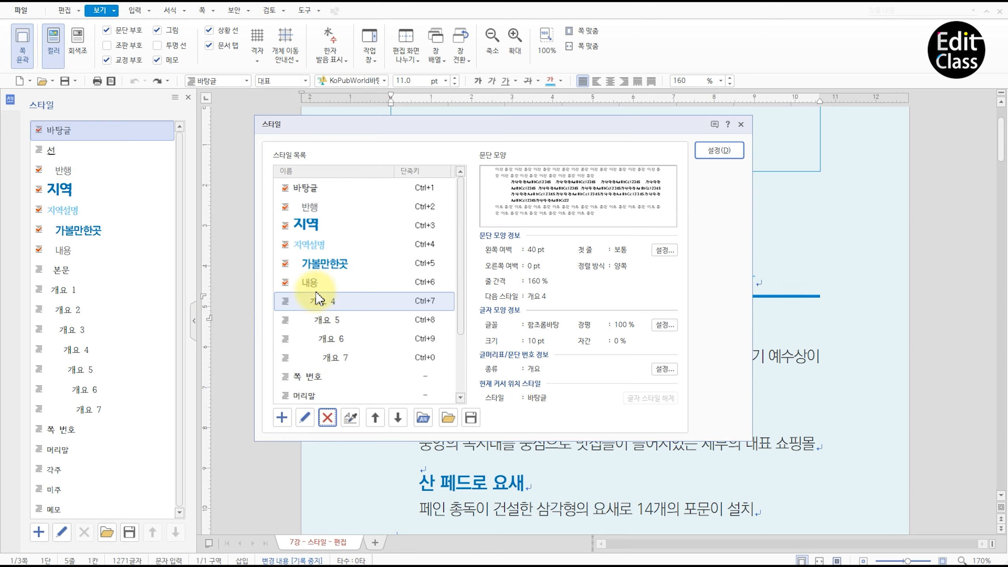
- Delete the 내용 style and choose 지역 as its replacement style
left_click(305, 282)
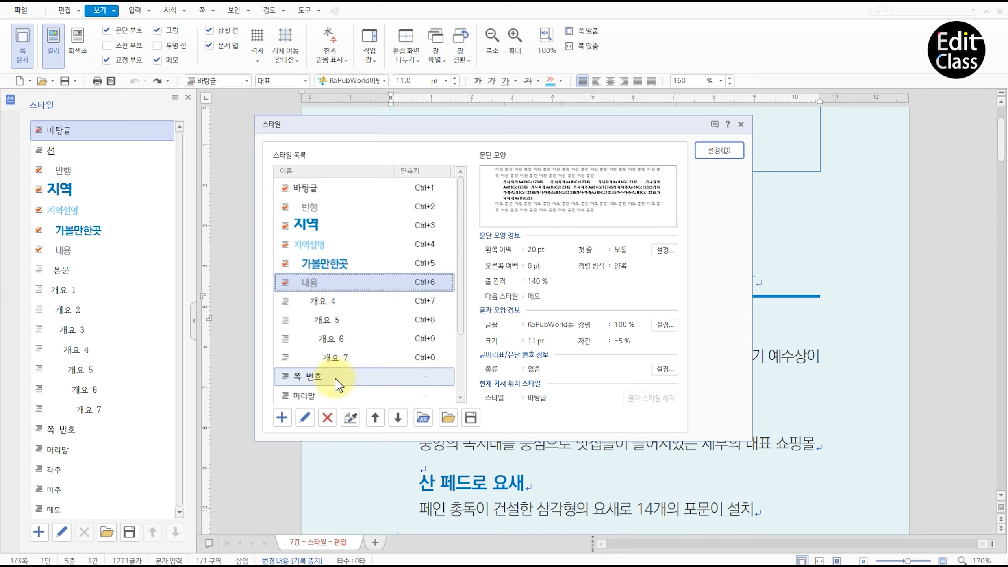
left_click(328, 418)
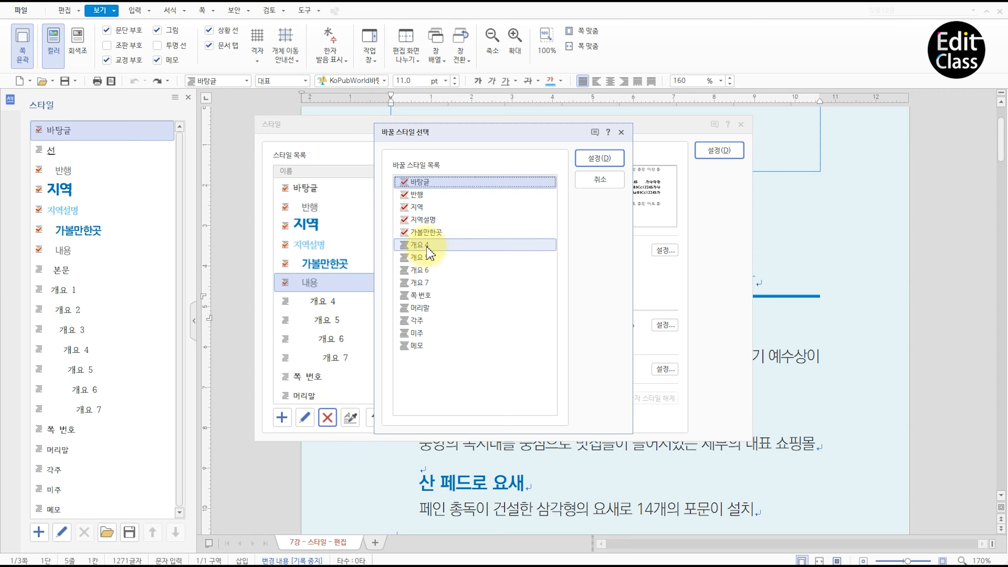
left_click(428, 205)
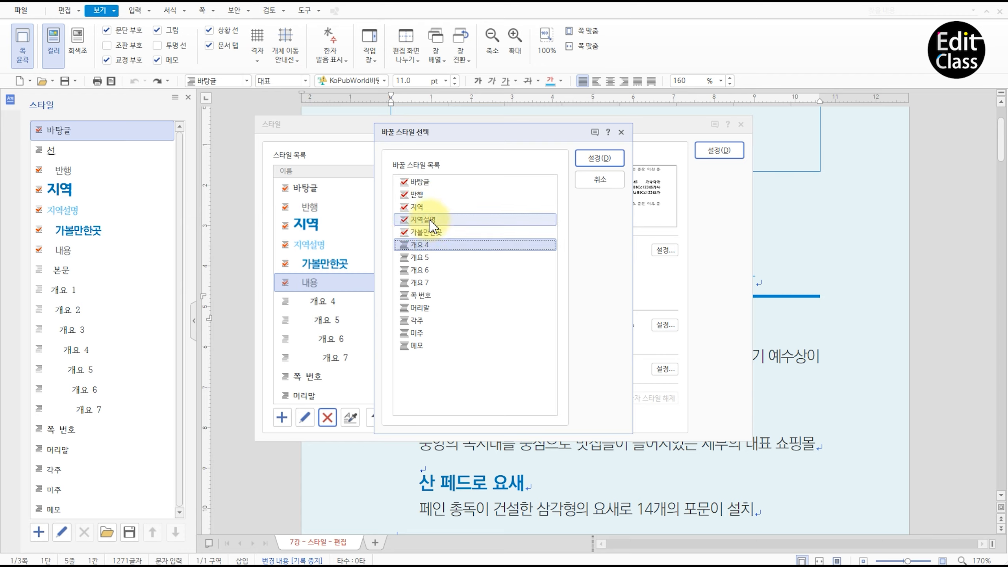
left_click(597, 159)
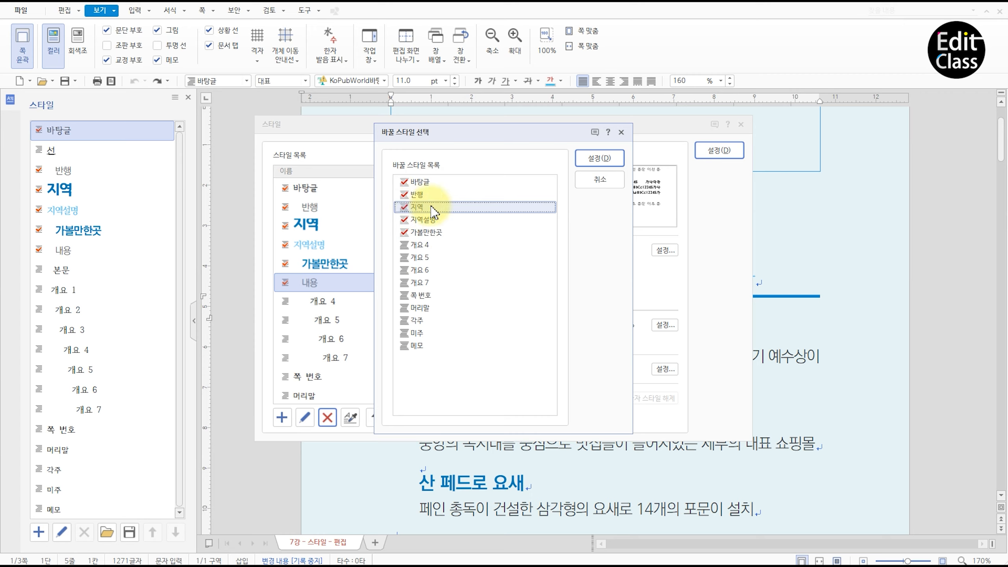
left_click(594, 158)
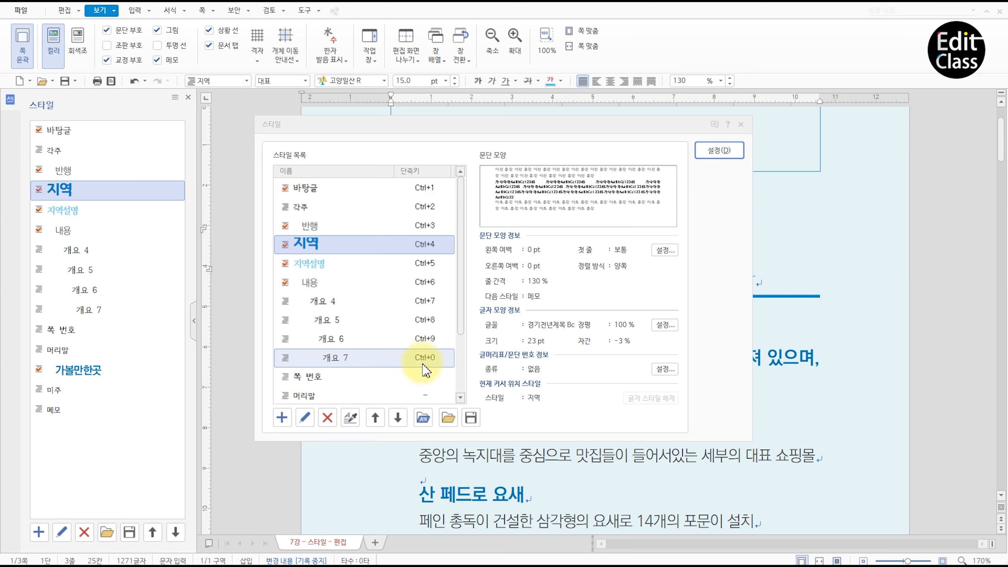
- Move the 가볼만한곳 style up the style list to directly below 바탕글
scroll(460, 330, "down", 2)
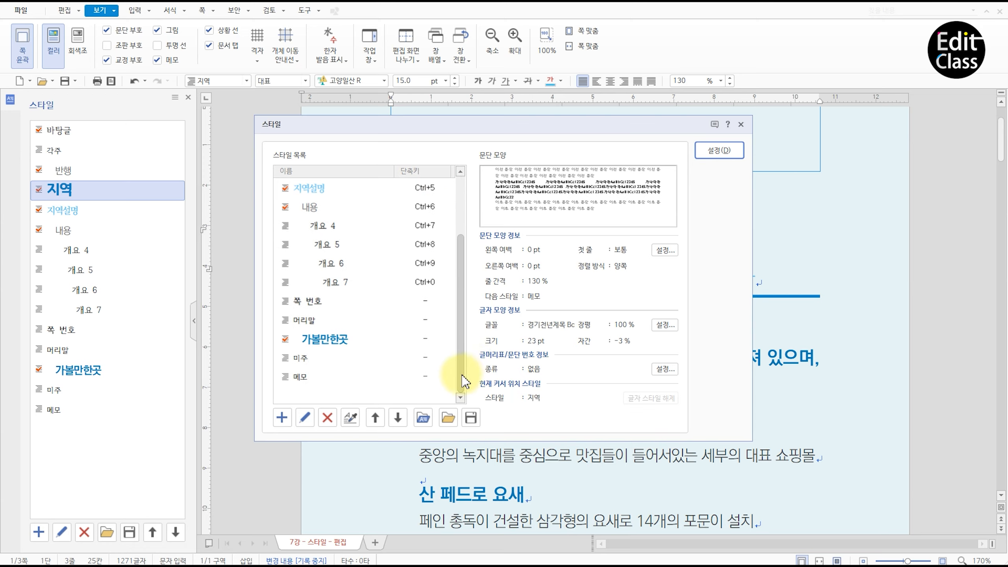
left_click(338, 345)
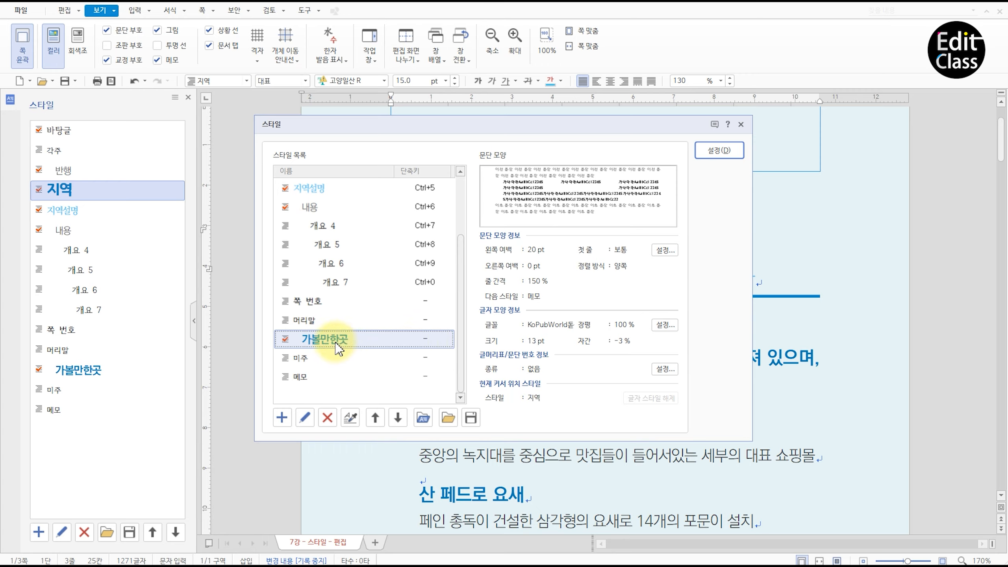
left_click(375, 417)
left_click(375, 418)
left_click(375, 417)
left_click(375, 418)
left_click(375, 417)
left_click(375, 417)
left_click(375, 418)
left_click(374, 418)
left_click(375, 418)
left_click(375, 418)
left_click(375, 417)
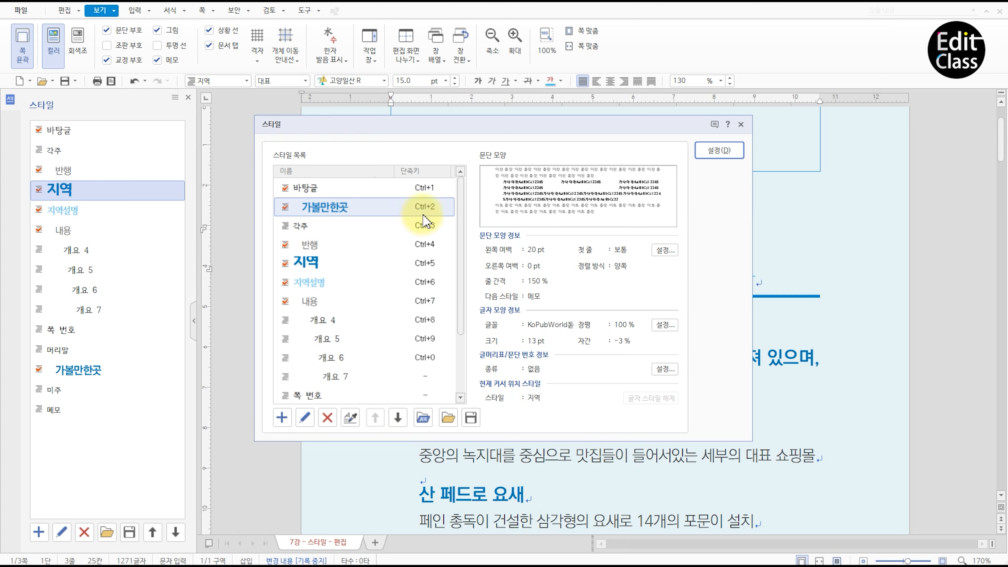
- Move the 지역 style down the style list to between 머리말 and 미주
left_click(390, 264)
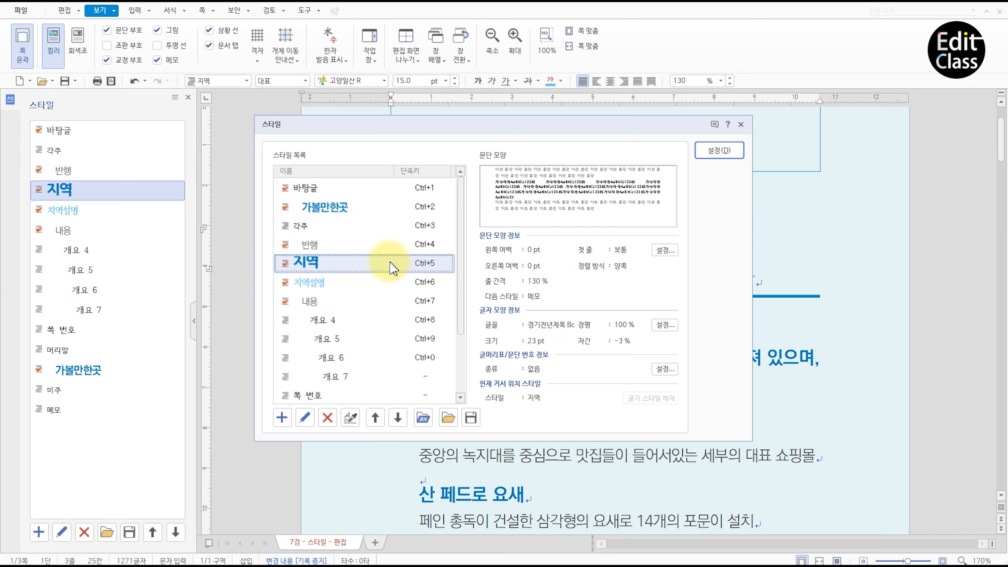
left_click(398, 418)
left_click(398, 418)
left_click(398, 418)
left_click(398, 417)
left_click(399, 419)
left_click(398, 419)
left_click(399, 419)
left_click(399, 419)
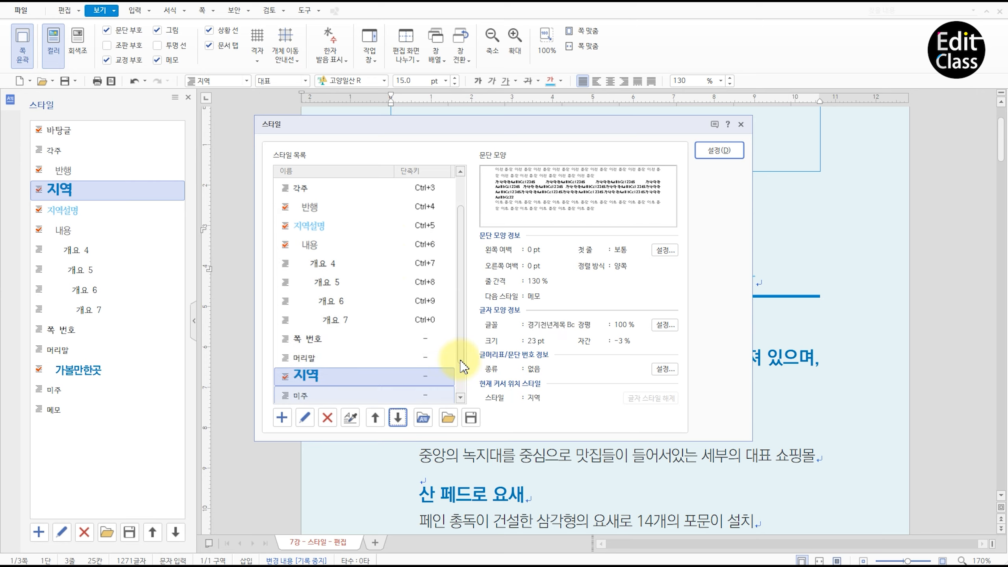
- Move the 쪽 번호 style up the style list to directly below 바탕글
left_click_drag(461, 348, 459, 295)
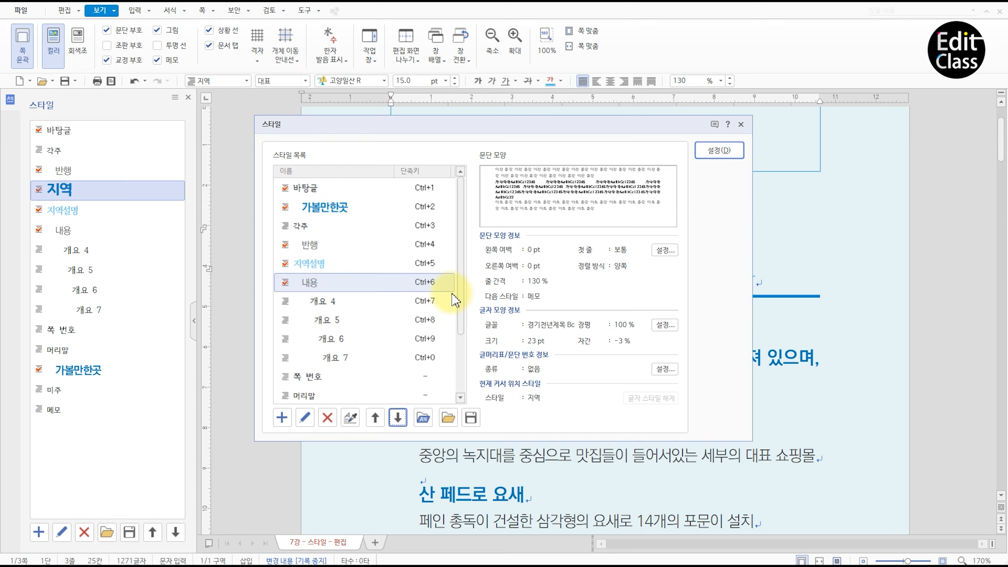
left_click(353, 377)
left_click(376, 419)
left_click(376, 418)
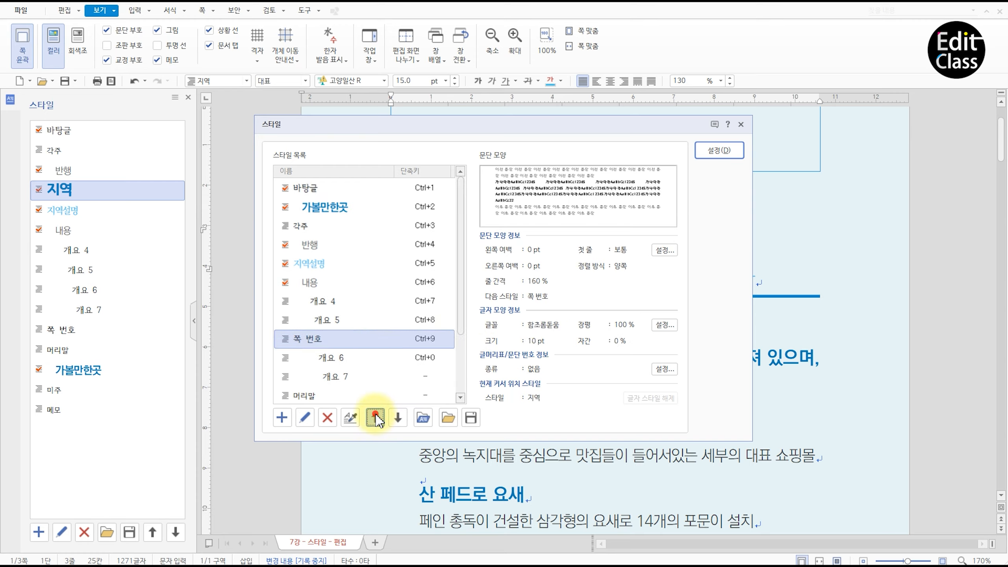
left_click(376, 418)
left_click(375, 418)
left_click(376, 419)
left_click(376, 418)
left_click(376, 419)
left_click(376, 419)
left_click(376, 419)
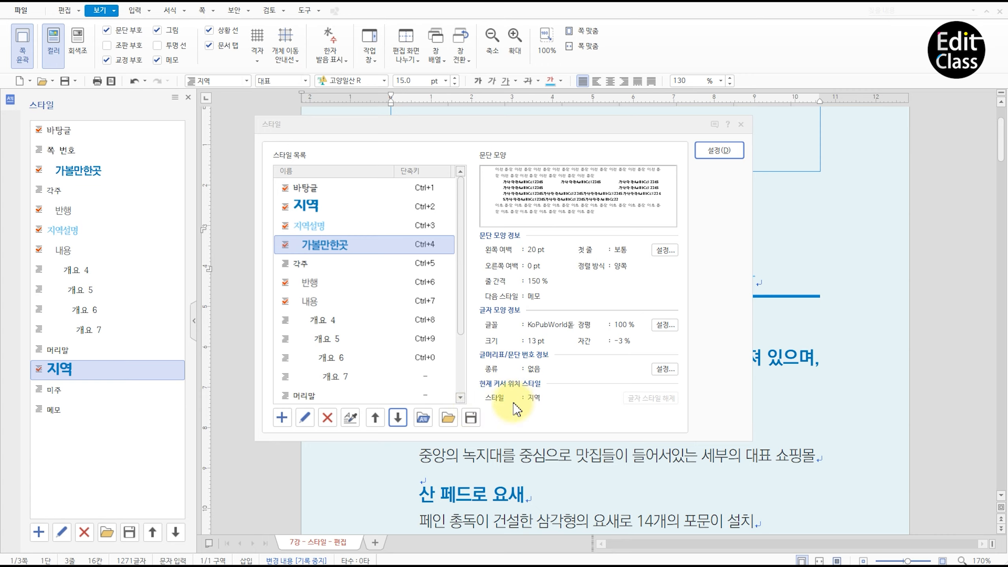
- Create a new style file (*.sty) named 여행가이드 on the desktop as the style export target
left_click(471, 417)
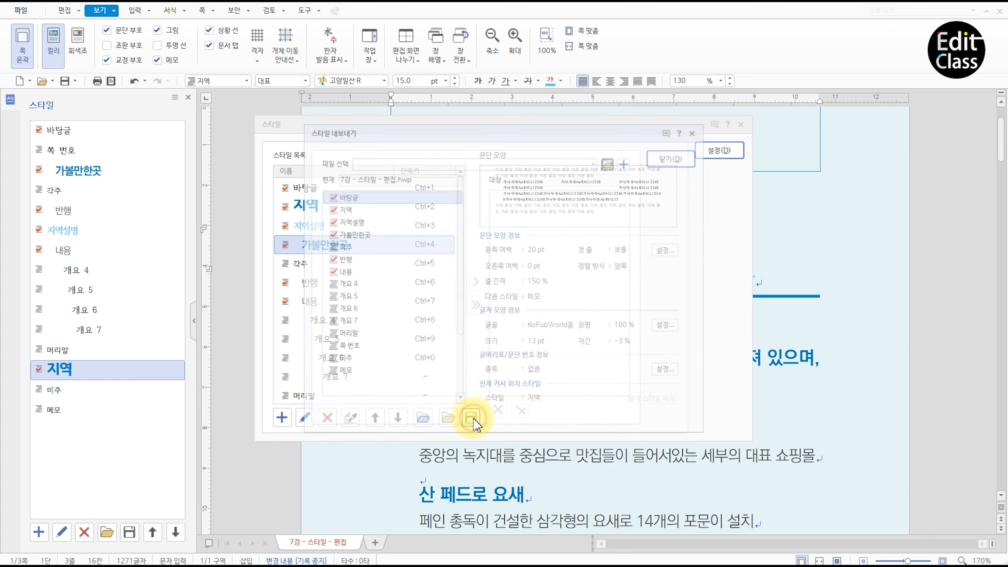
left_click(626, 169)
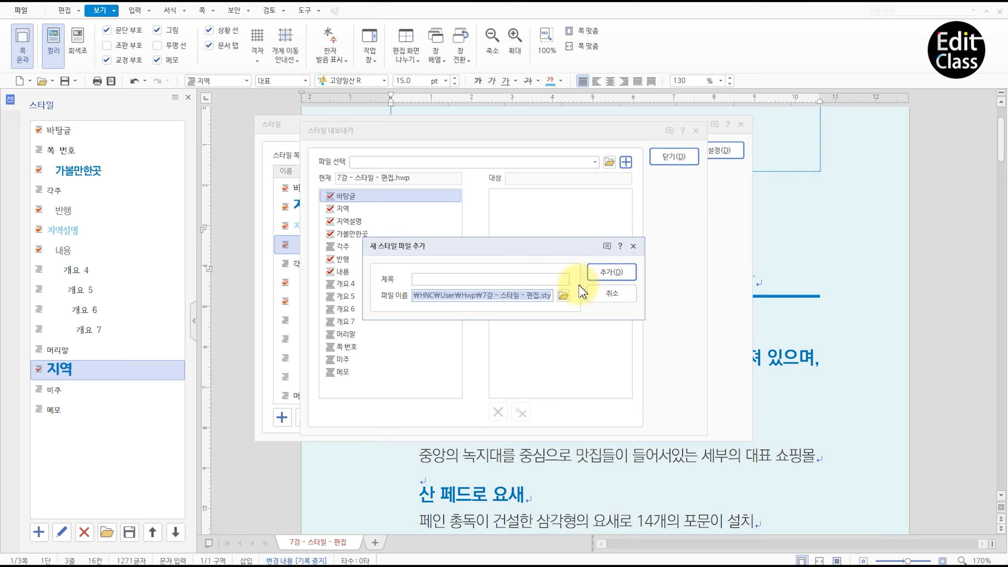
left_click(580, 279)
left_click(471, 268)
left_click(474, 288)
left_click(465, 290)
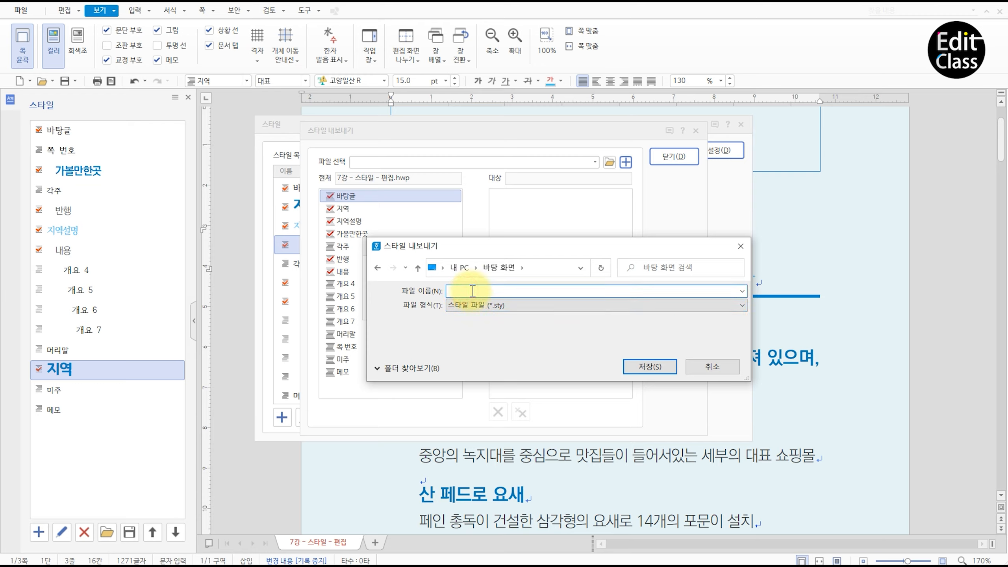
type("여행가이드")
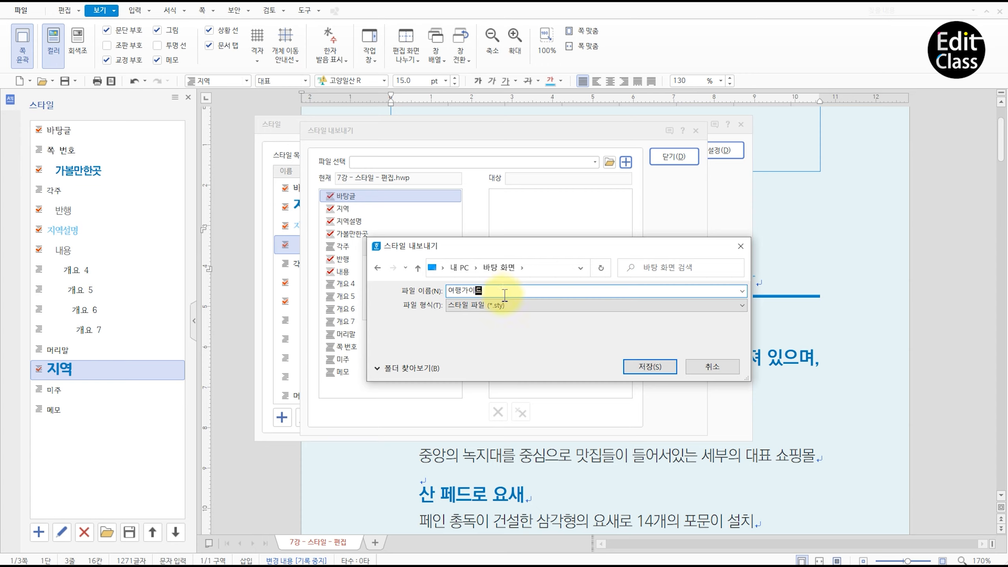
left_click(494, 306)
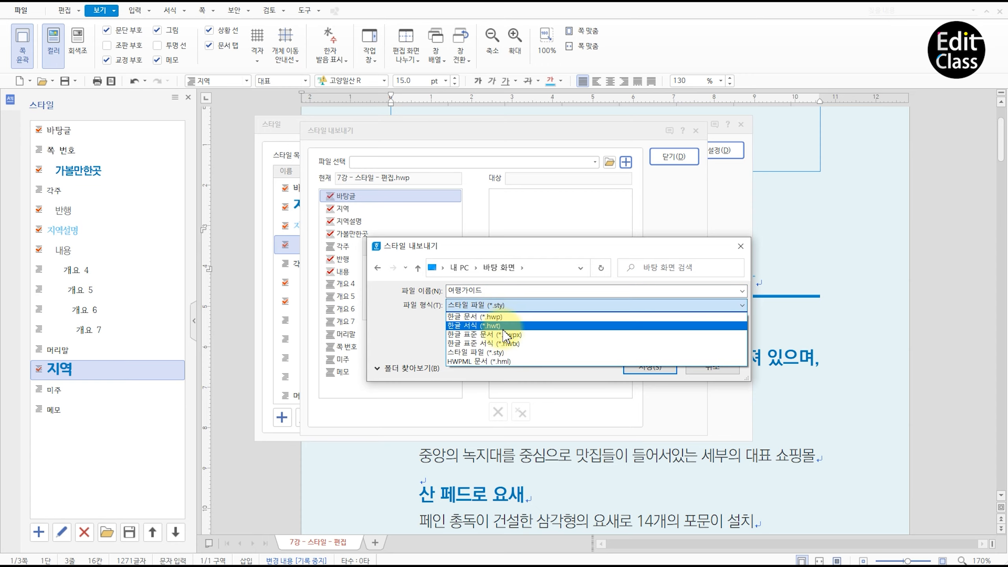
left_click(500, 353)
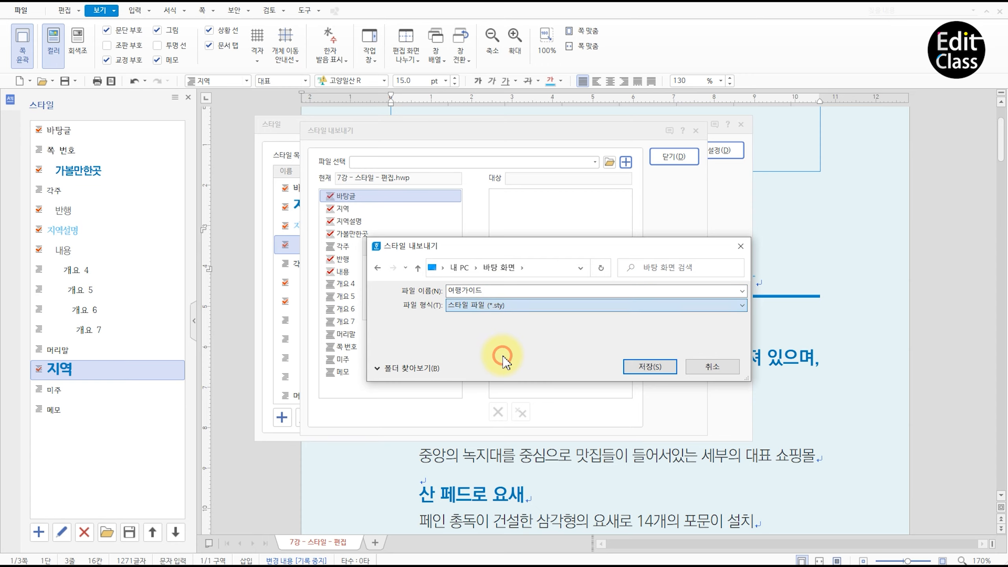
left_click(649, 364)
left_click(620, 274)
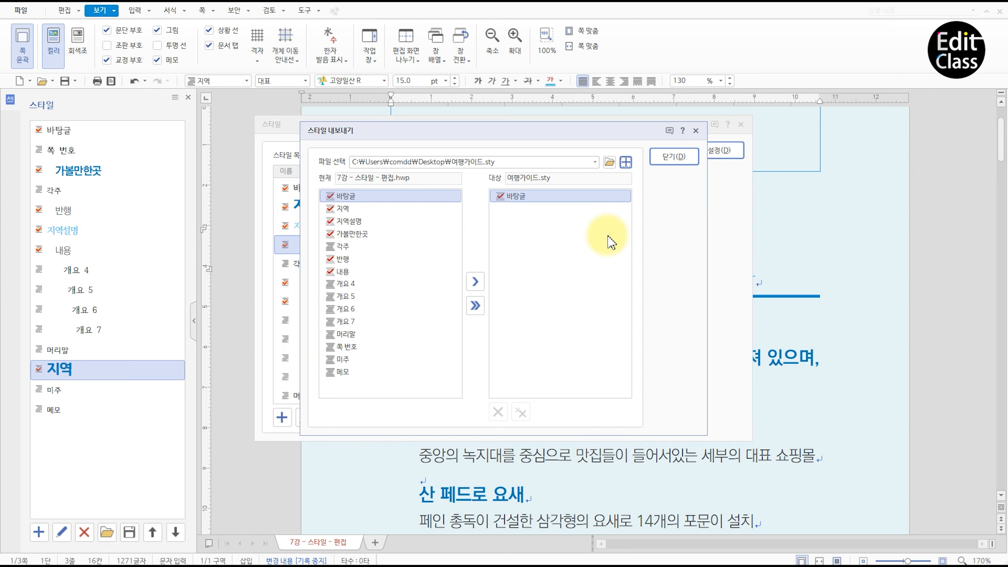
- Copy the 바탕글 and 지역 styles into 여행가이드.sty, overwriting the 바탕글 style already in it
left_click(475, 282)
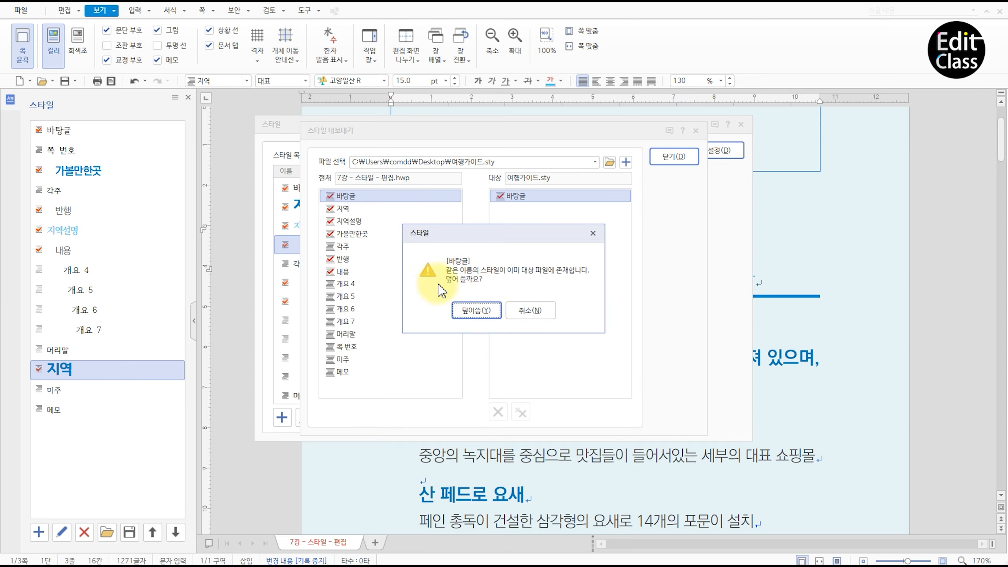
left_click(485, 318)
left_click(346, 222)
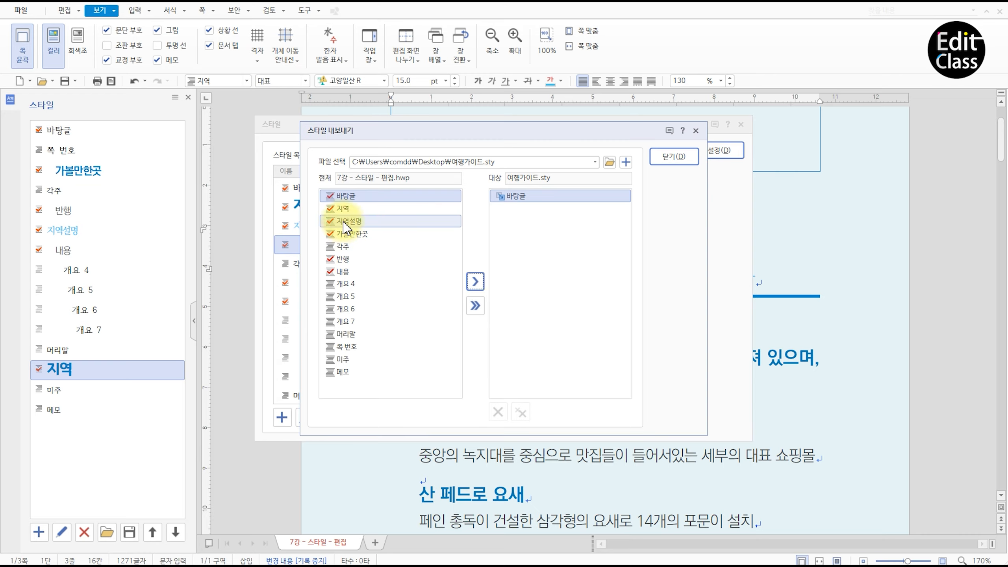
left_click(343, 208)
left_click(474, 281)
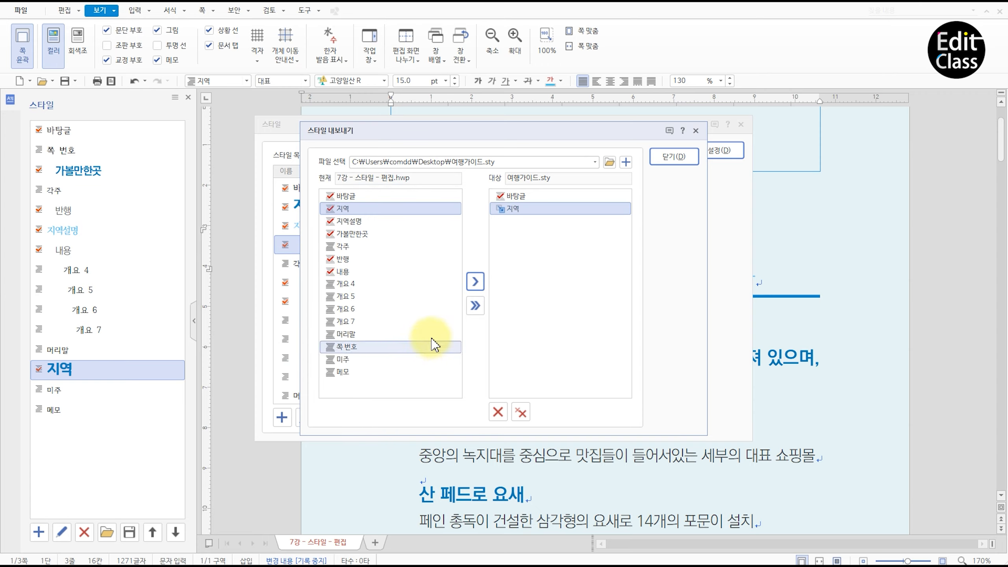
- Copy all of the document's styles into 여행가이드.sty, save the file and apply the style settings
left_click(475, 306)
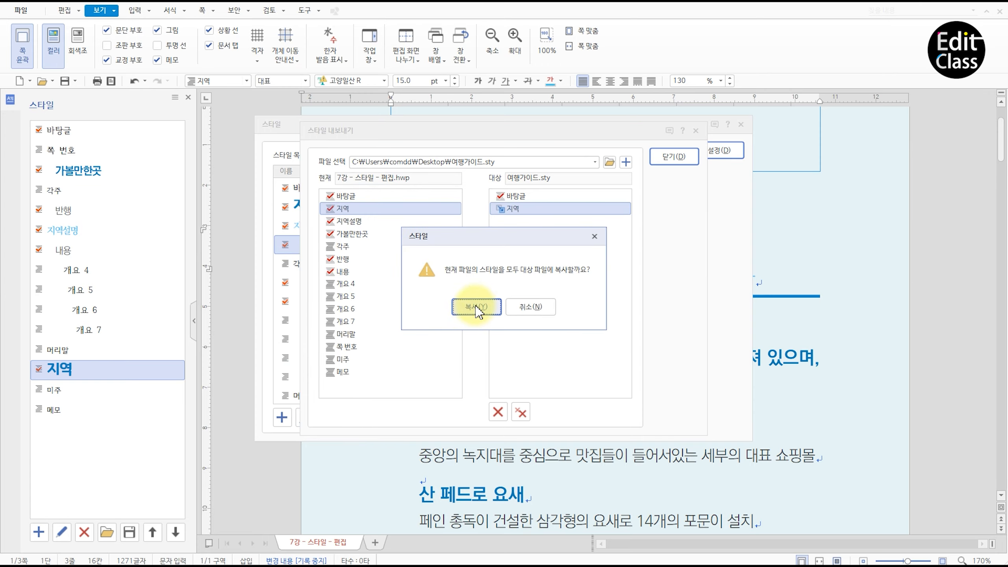
left_click(476, 308)
left_click(597, 252)
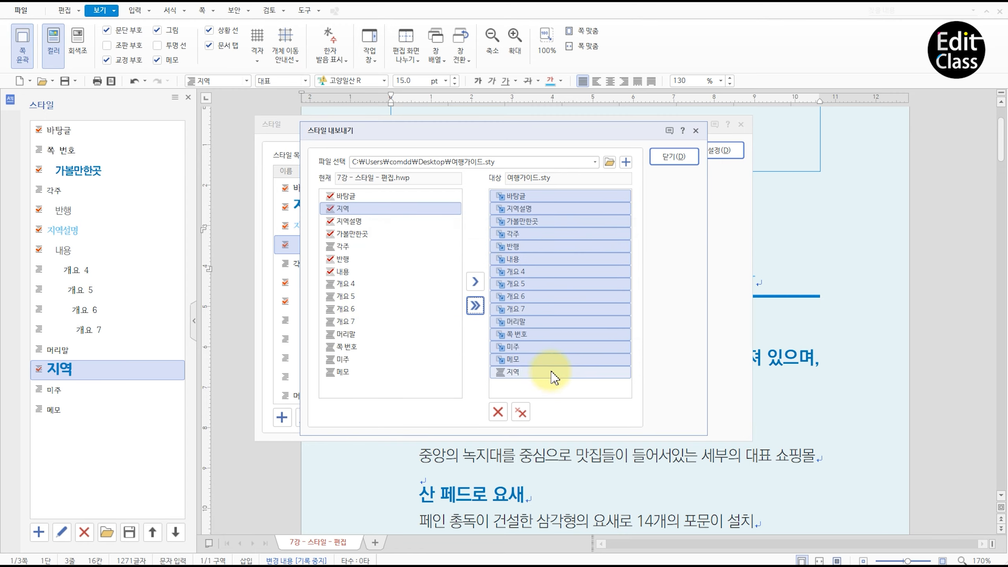
left_click(681, 157)
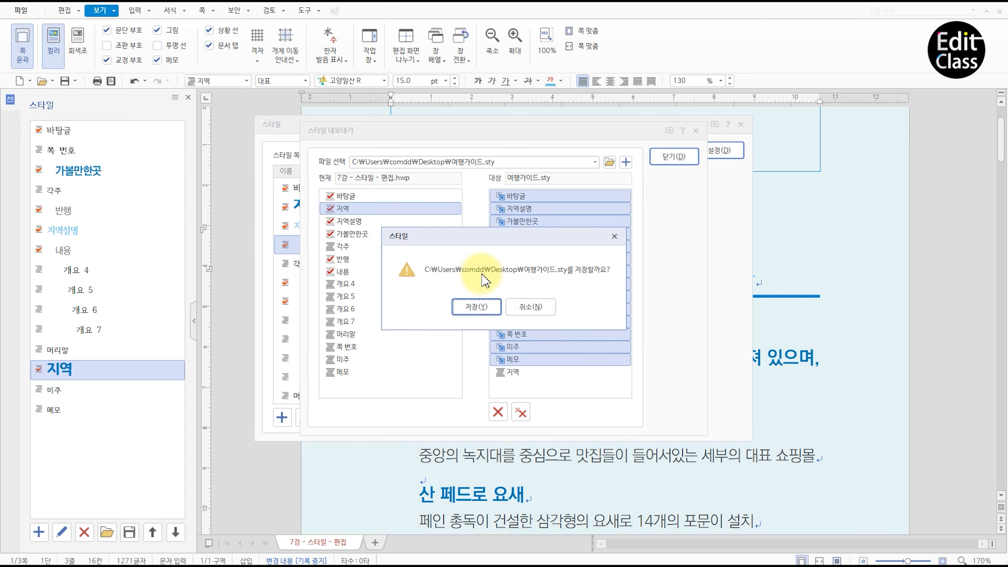
left_click(474, 308)
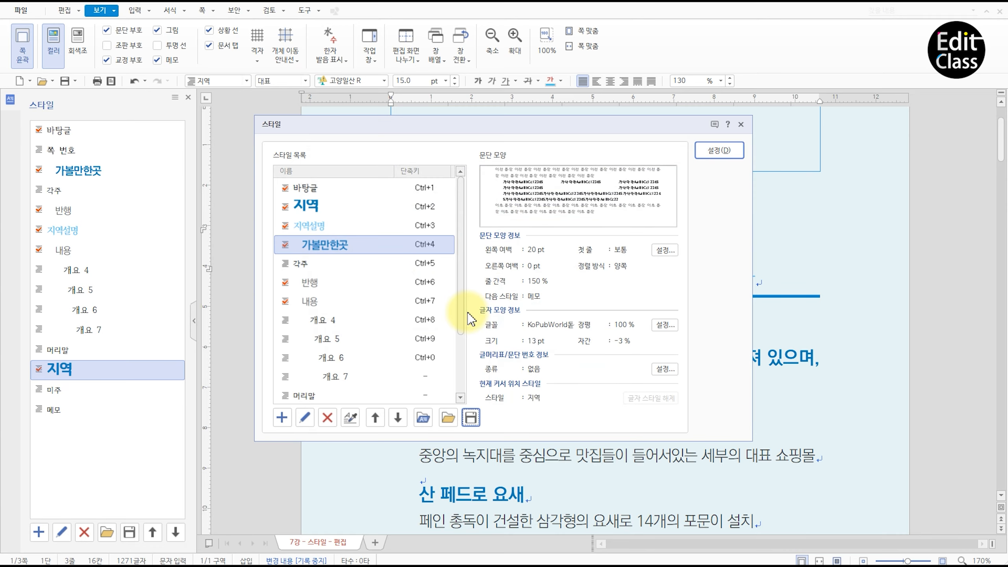
left_click(716, 150)
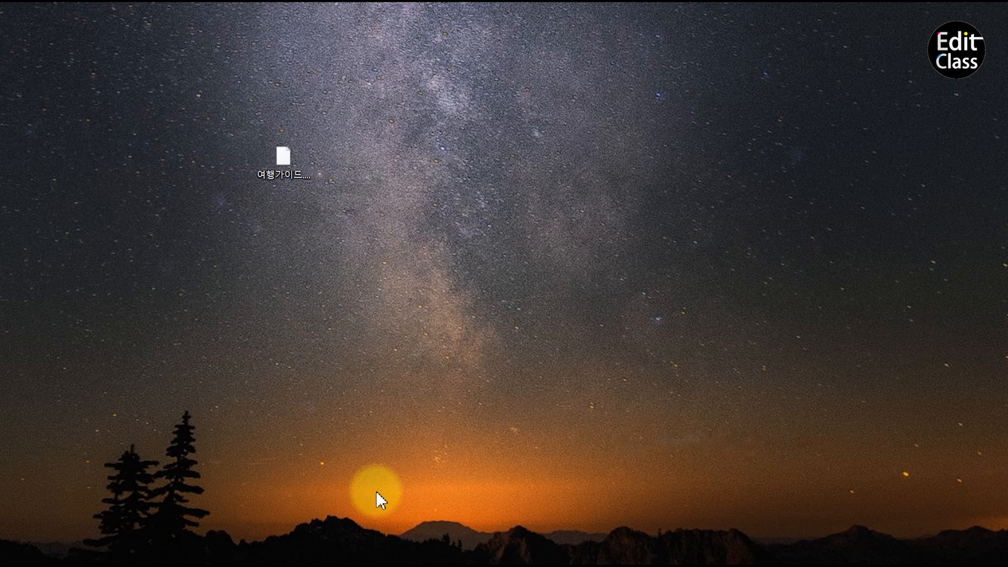
- Locate the exported 여행가이드.sty on the desktop and create a new blank document
left_click_drag(238, 102, 358, 248)
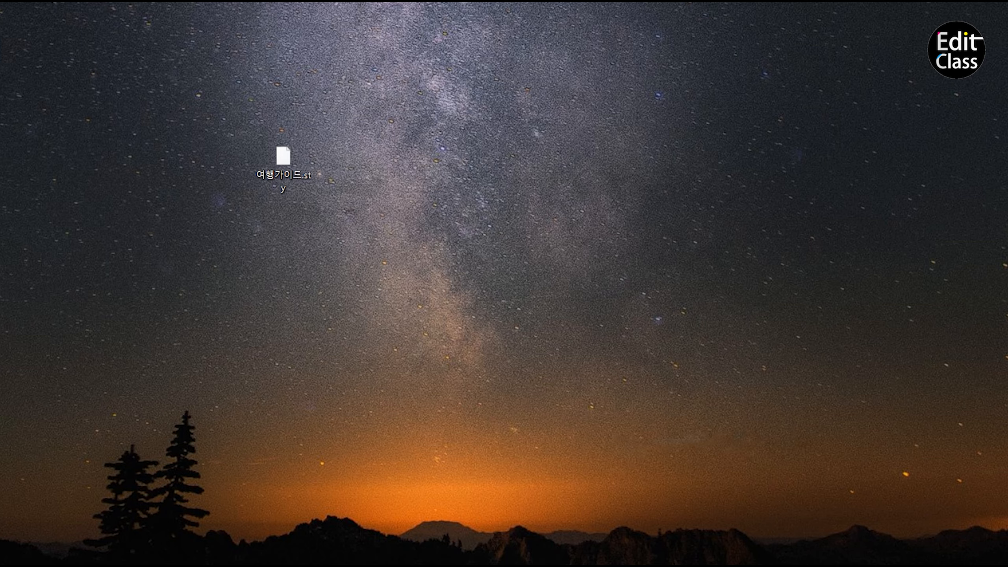
left_click(20, 12)
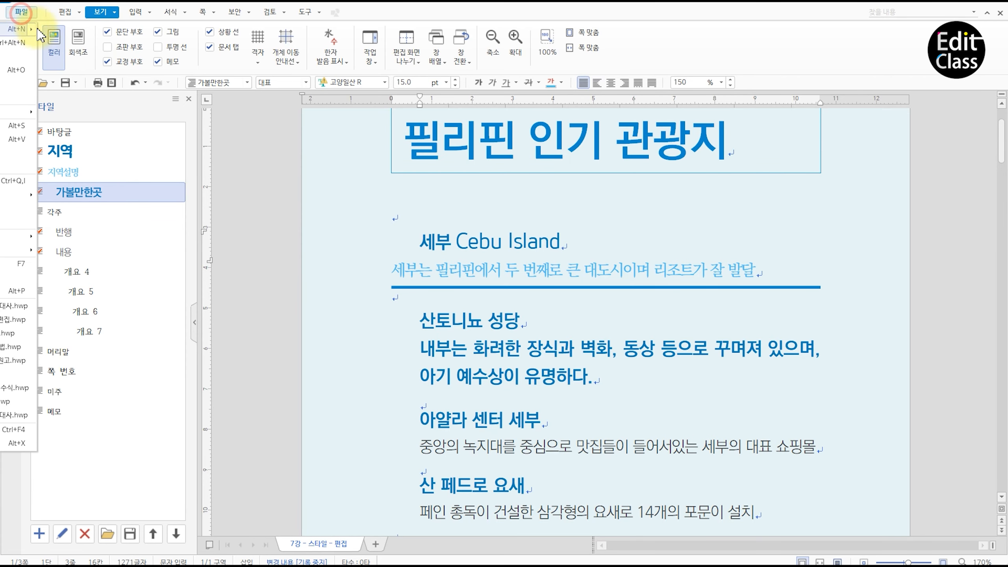
left_click(14, 29)
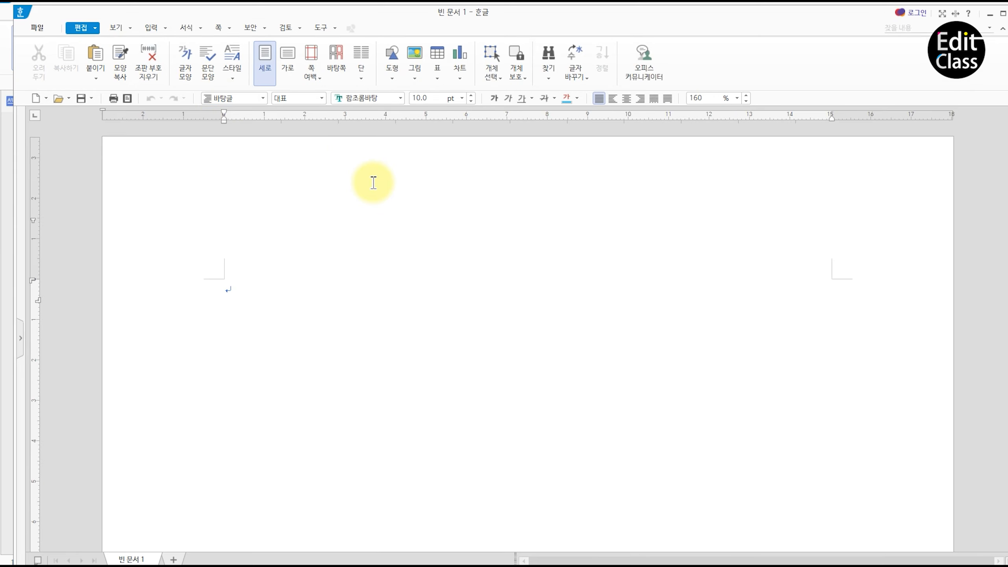
- Start a style import in the blank document and load 여행가이드.sty from the desktop as the source file
left_click(433, 341)
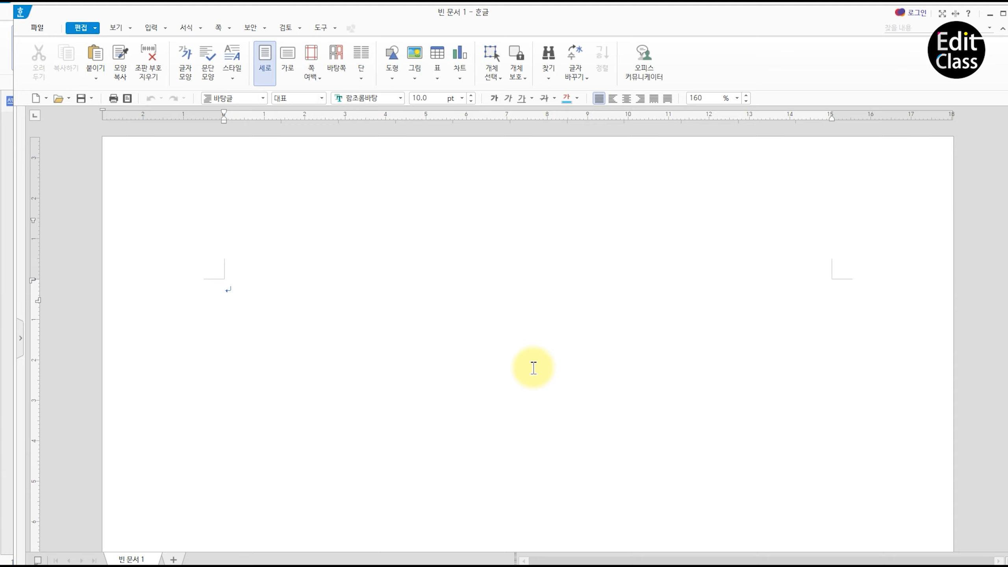
key("F6")
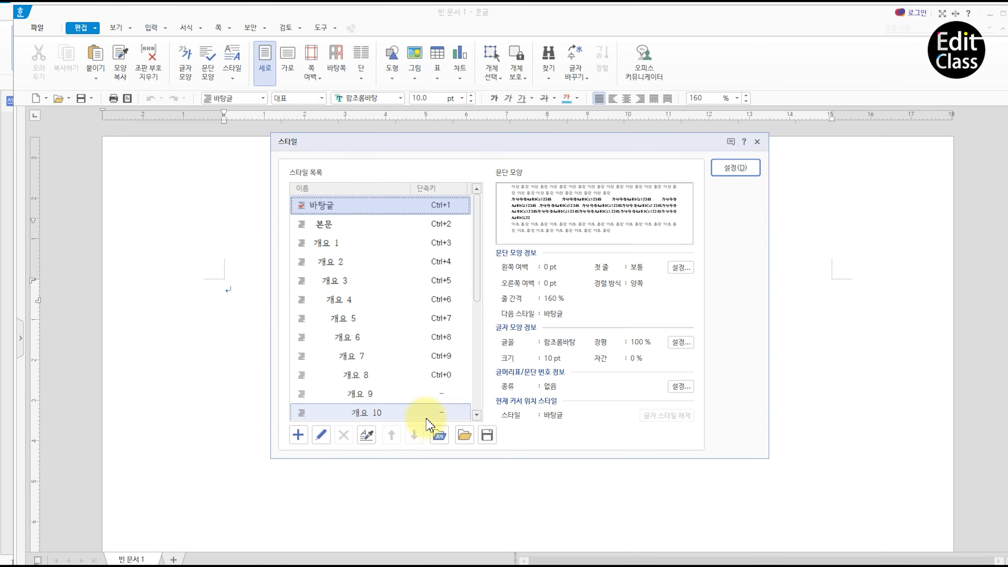
left_click(466, 438)
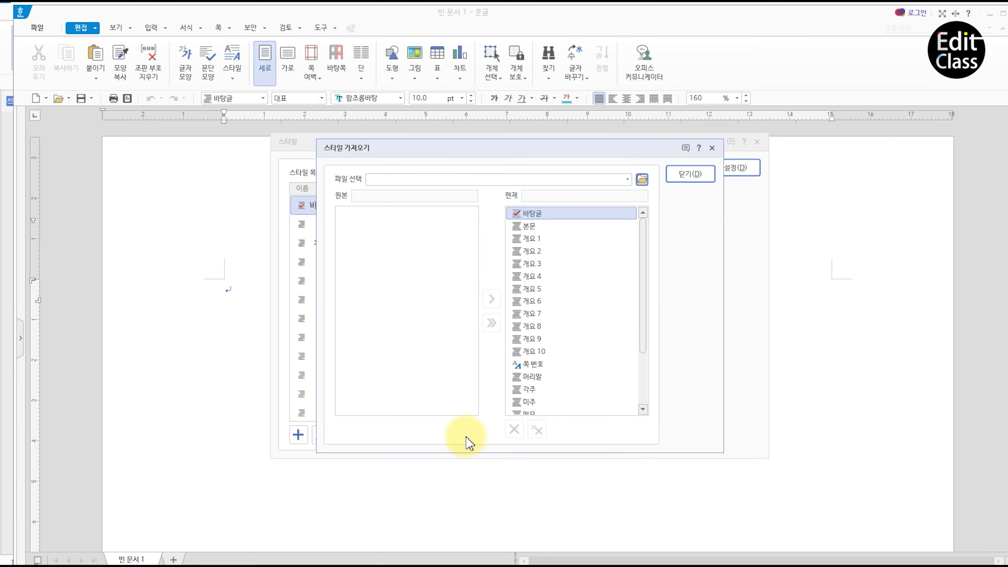
left_click(642, 180)
left_click(305, 293)
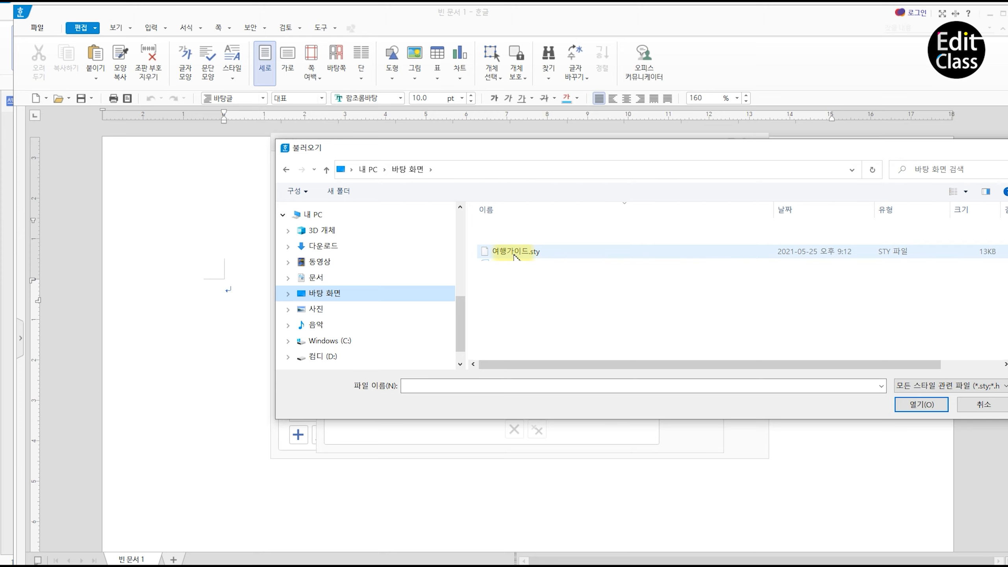
left_click(514, 254)
left_click(925, 404)
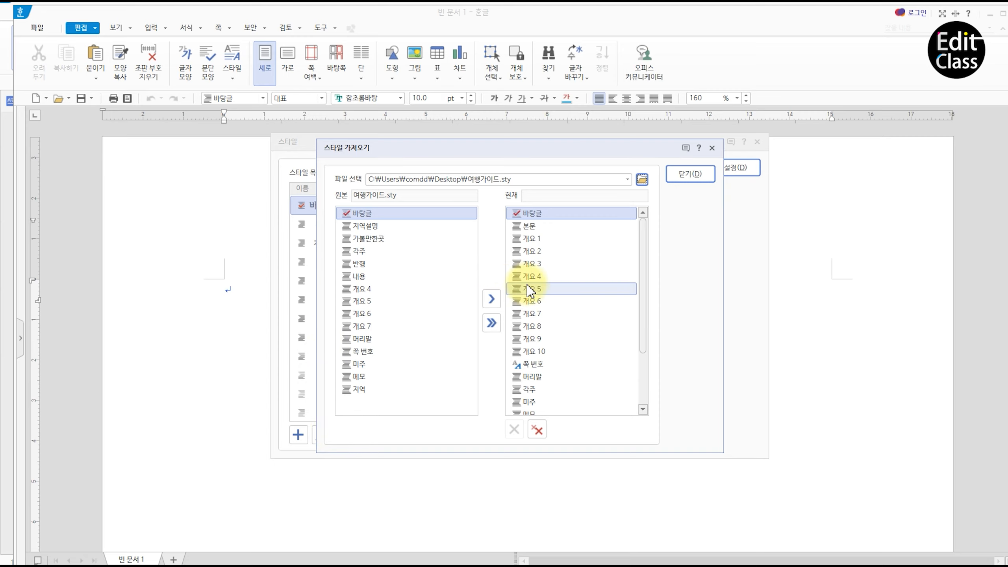
- Copy all styles from 여행가이드.sty into the current document, overwriting every style of the same name, and return to the style list
left_click(491, 323)
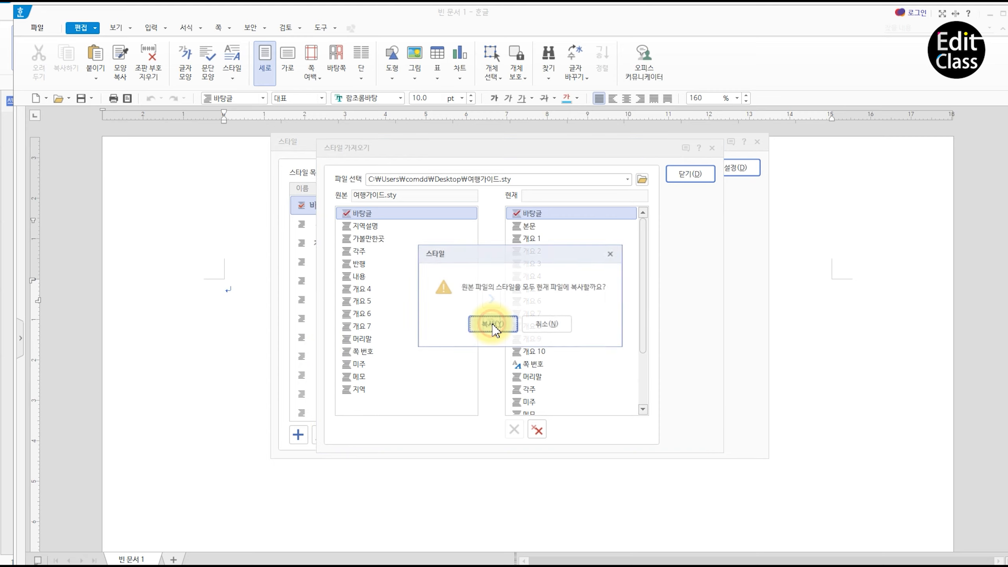
left_click(492, 323)
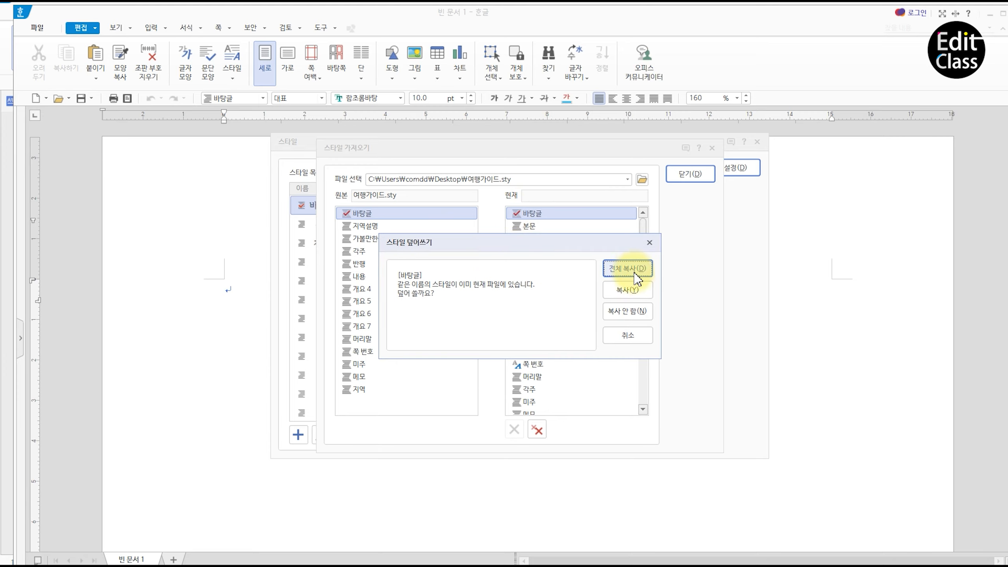
left_click(634, 273)
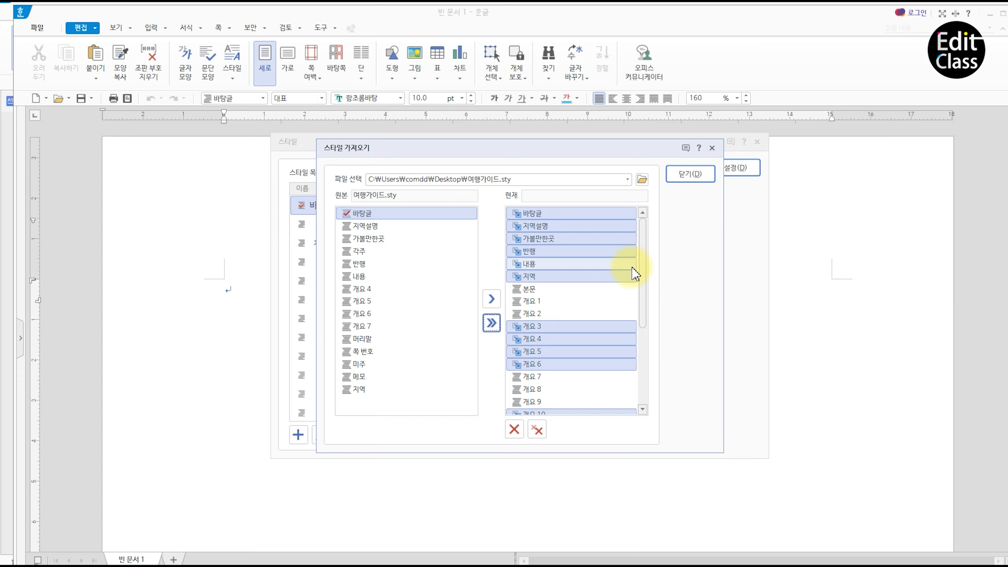
left_click(690, 174)
mouse_move(476, 215)
left_mouse_down()
mouse_move(479, 286)
mouse_move(466, 223)
left_mouse_up()
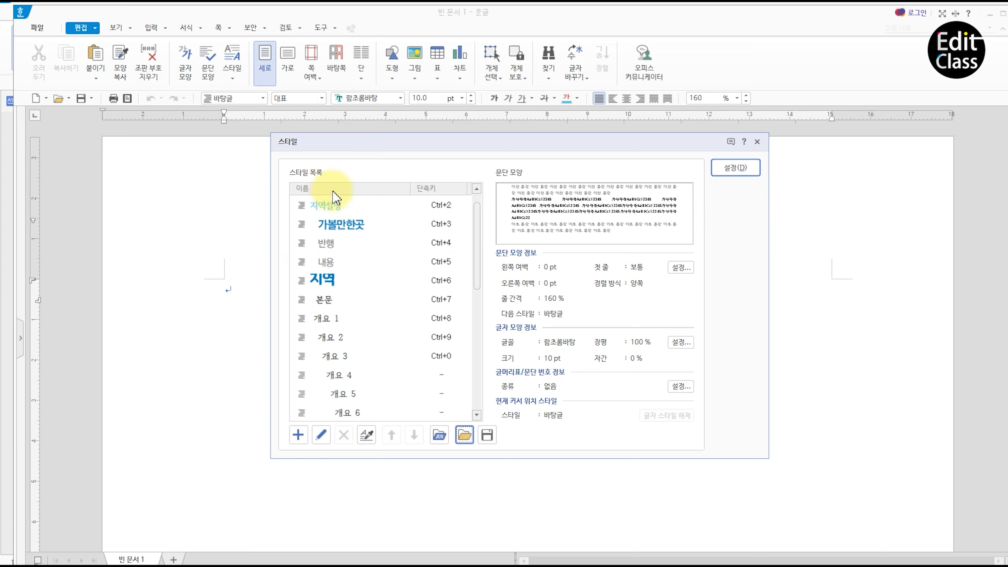